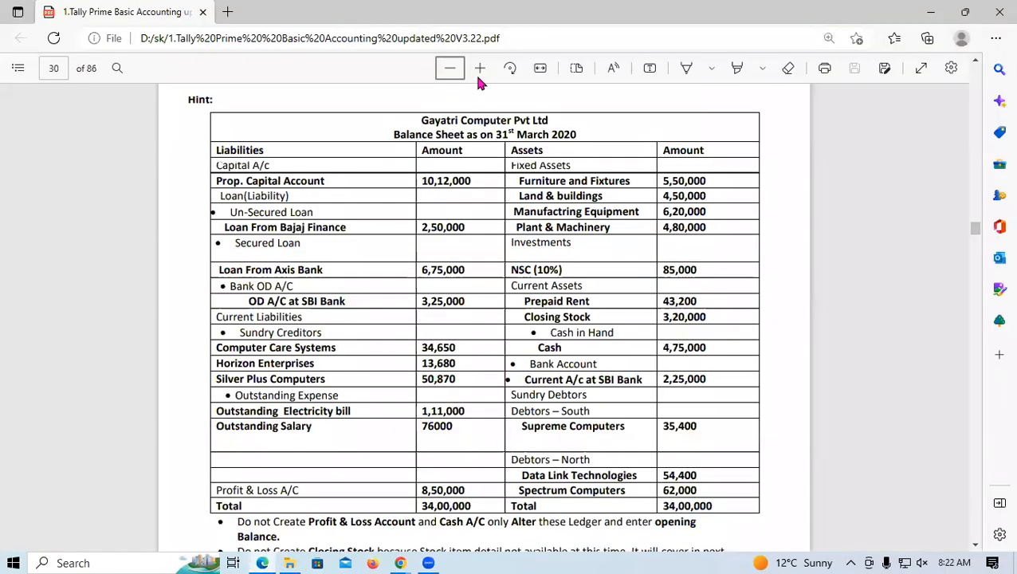
# Enlarge the PDF page and review the Gayatri Computer Pvt Ltd balance sheet down to its liabilities total
pyautogui.click(482, 69)
pyautogui.scroll(2, 660, 375)
pyautogui.scroll(-1, 368, 249)
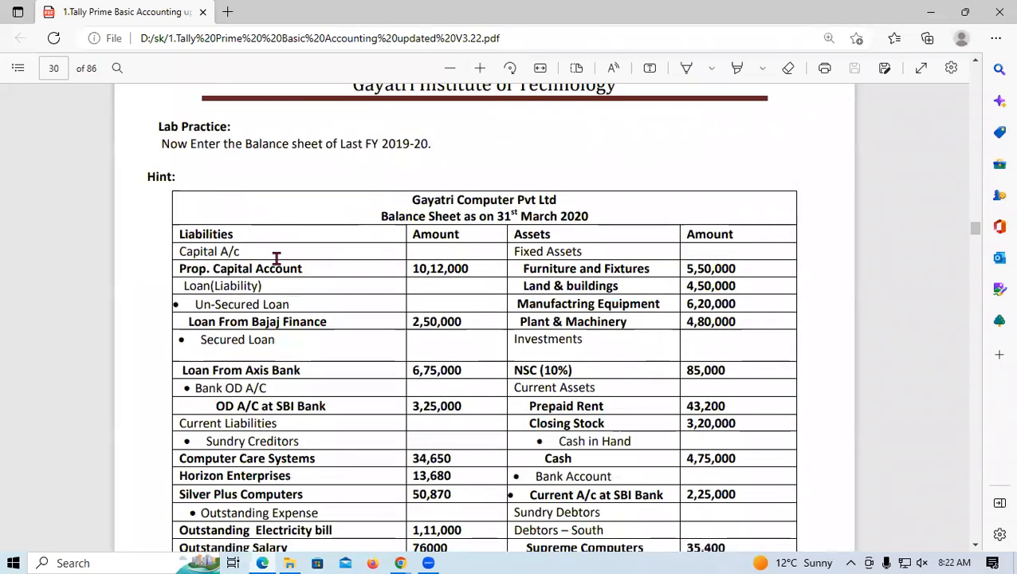
pyautogui.scroll(-2, 279, 275)
pyautogui.scroll(-1, 319, 319)
pyautogui.moveTo(411, 413); pyautogui.dragTo(470, 414)
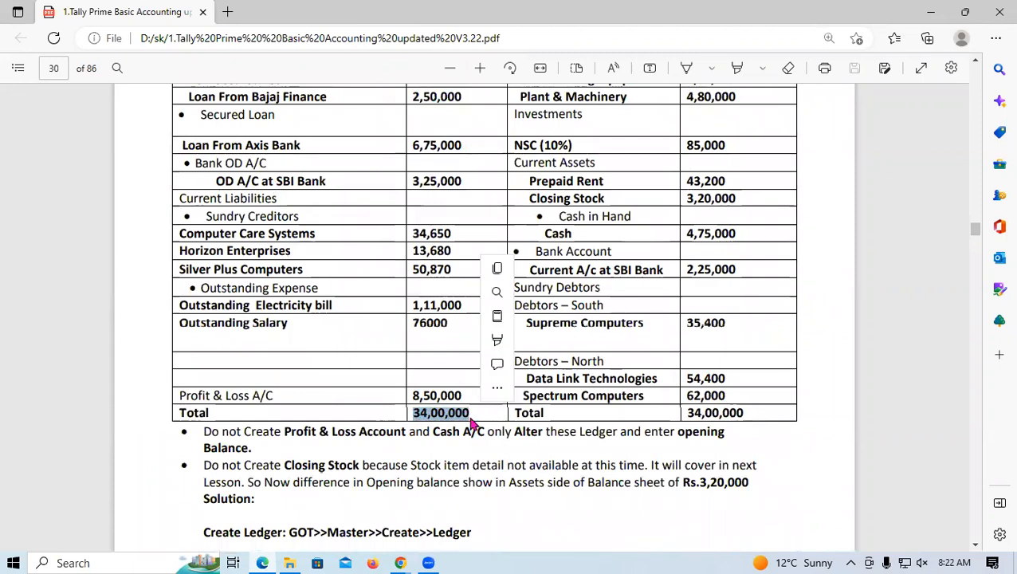
pyautogui.scroll(1, 368, 324)
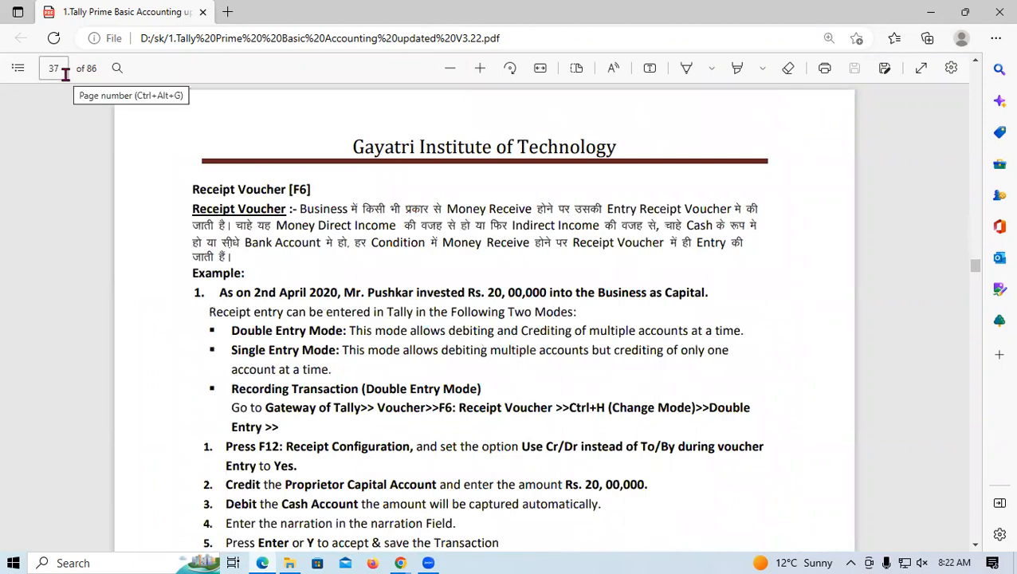
# Go back through the PDF from the Receipt Voucher page to the balance sheet exercise on page 30
pyautogui.scroll(10, 517, 342)
pyautogui.scroll(20, 517, 342)
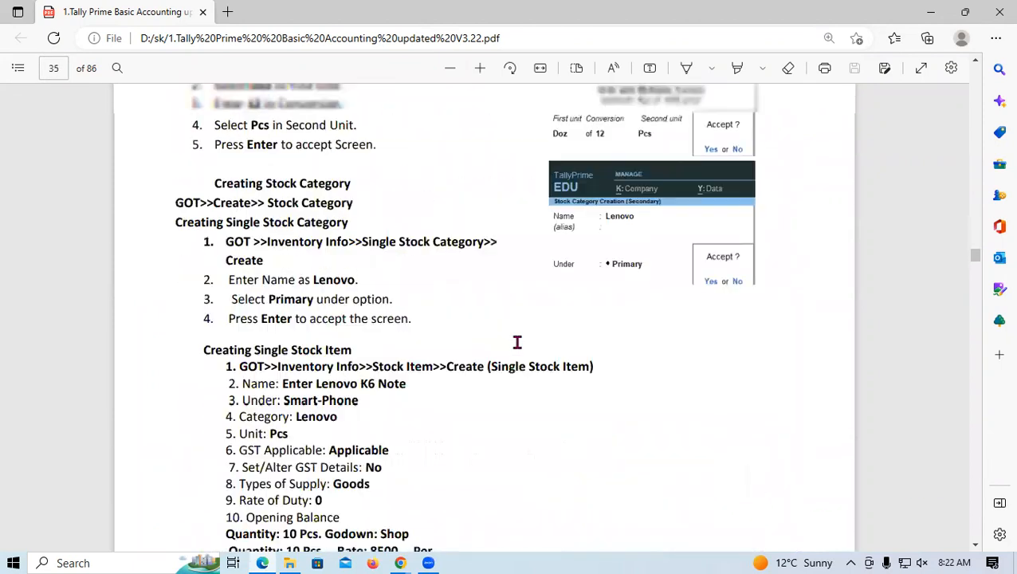
pyautogui.scroll(-3, 518, 343)
pyautogui.scroll(4, 518, 325)
pyautogui.scroll(20, 516, 327)
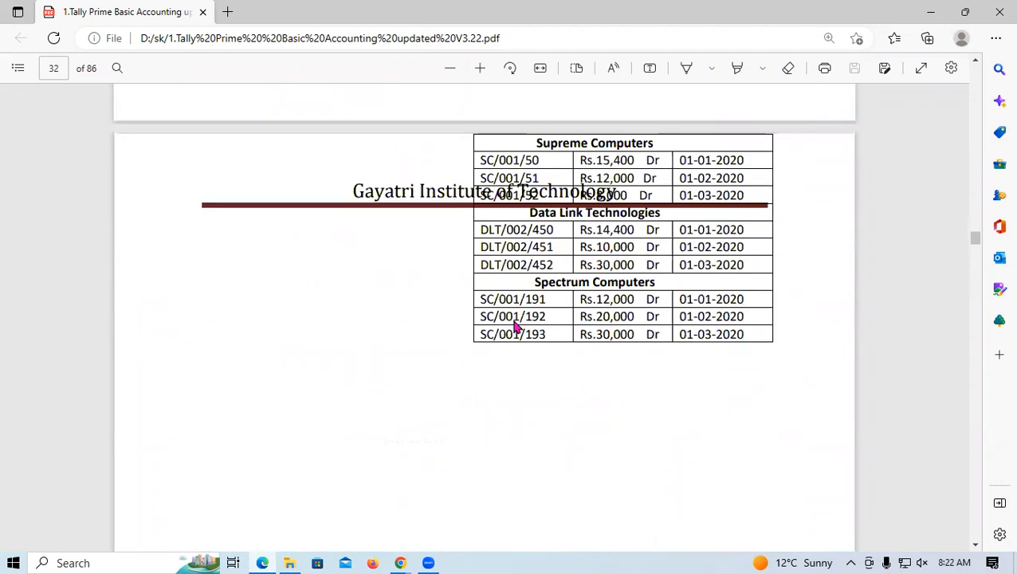
pyautogui.scroll(7, 516, 327)
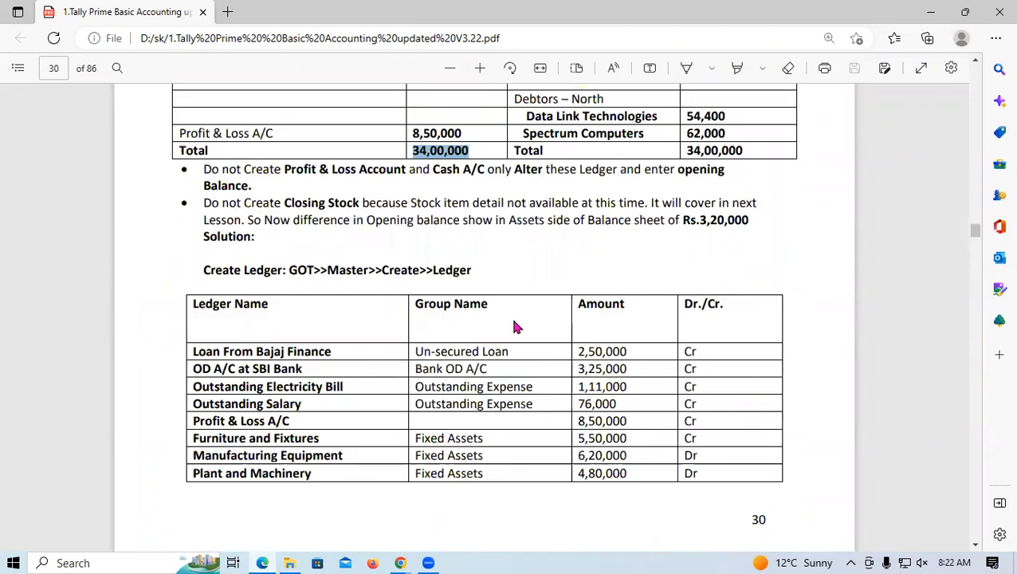
# Compare the total amounts of the liabilities and assets sides in the balance sheet
pyautogui.scroll(-3, 516, 327)
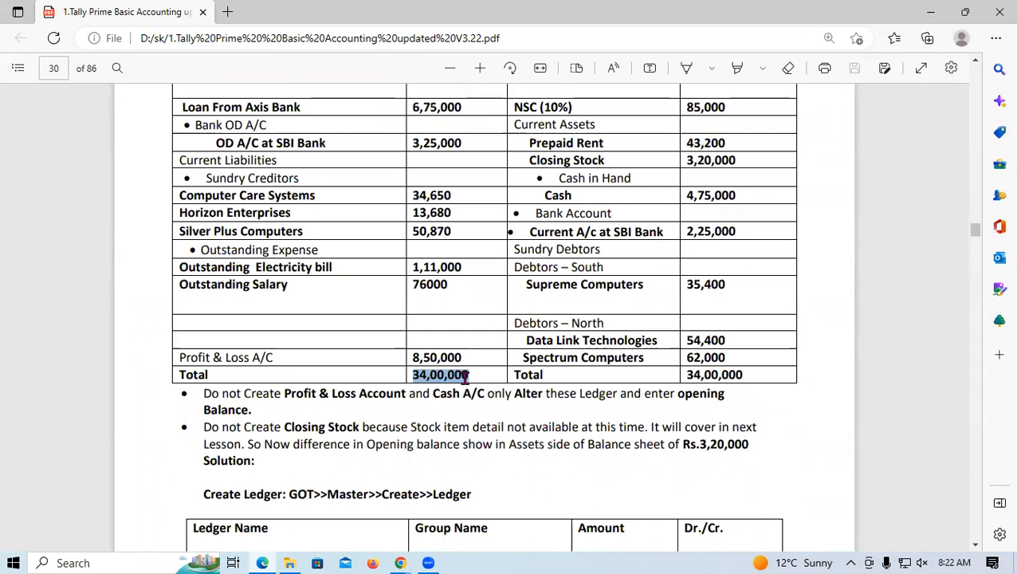
pyautogui.click(471, 373)
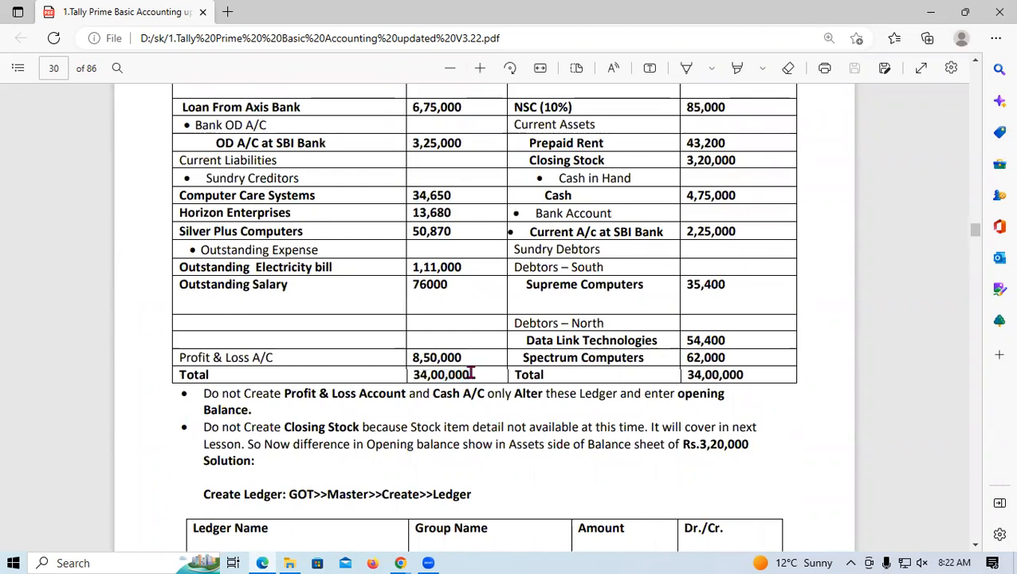
pyautogui.moveTo(471, 373); pyautogui.dragTo(412, 374)
pyautogui.click(413, 373)
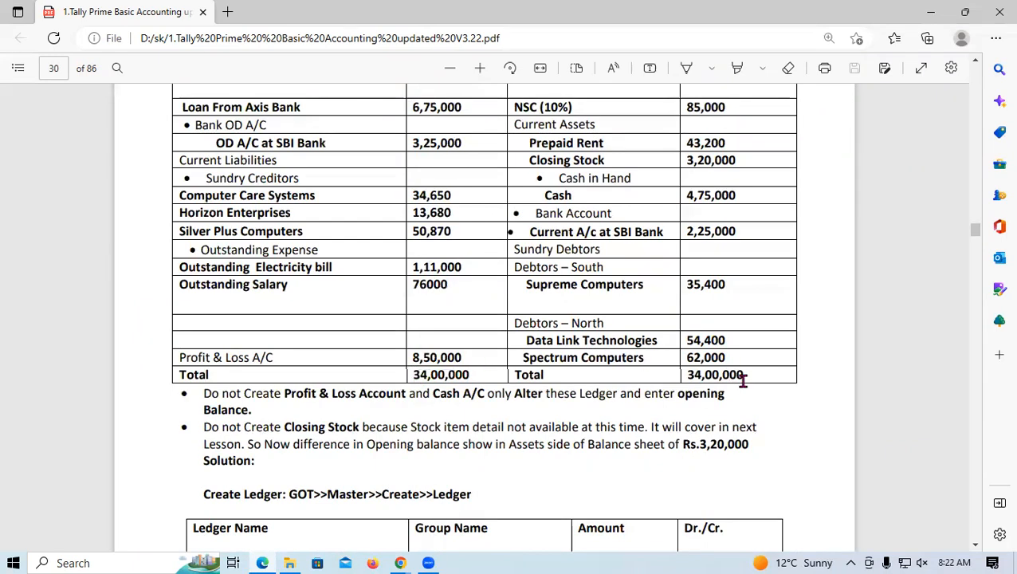
pyautogui.moveTo(751, 374); pyautogui.dragTo(686, 375)
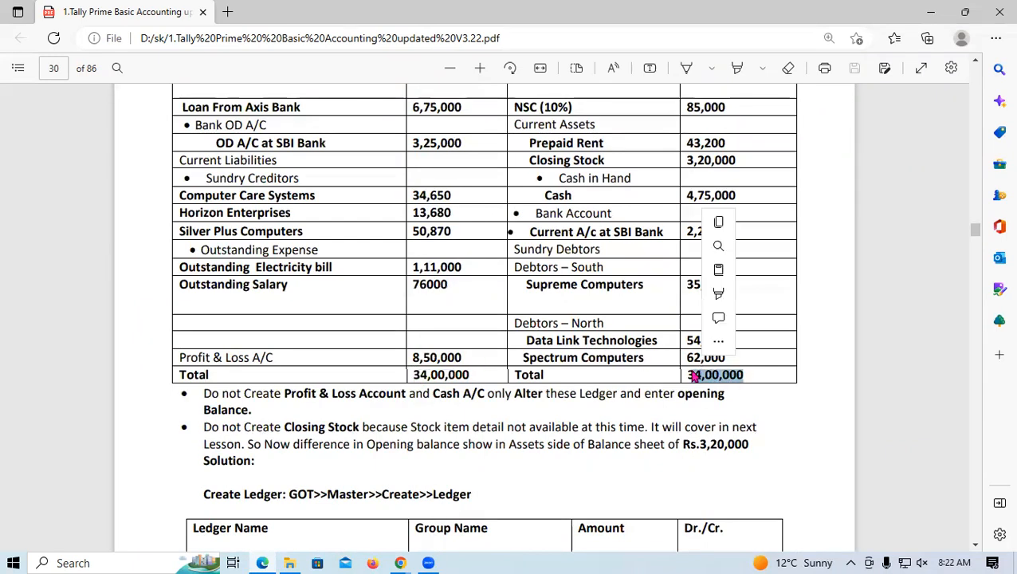
pyautogui.click(590, 344)
# Examine the balance sheet's heading and the 31st March 2020 date it was drawn up for
pyautogui.scroll(3, 512, 314)
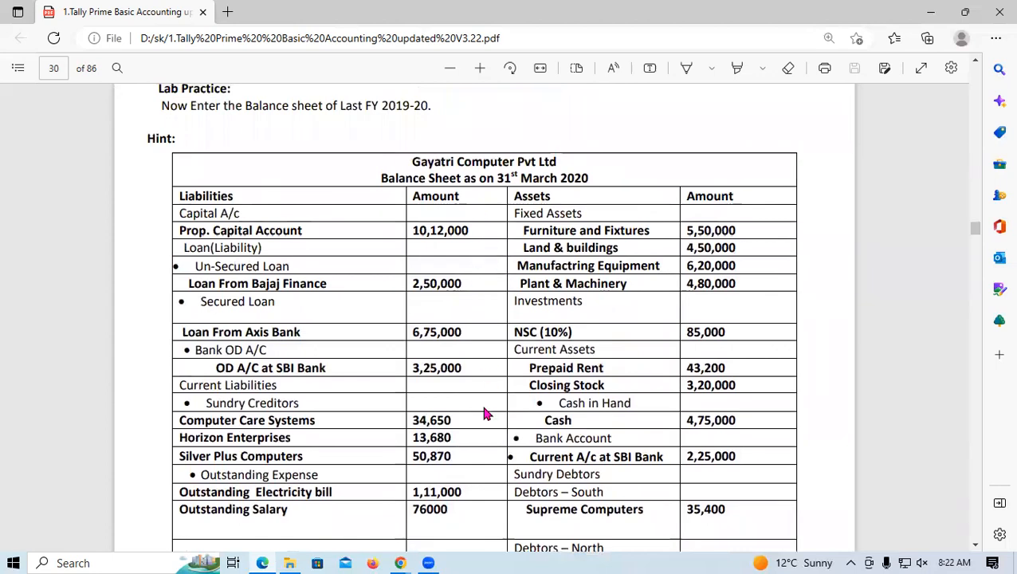
pyautogui.scroll(-2, 488, 414)
pyautogui.scroll(2, 467, 450)
pyautogui.scroll(-1, 558, 334)
pyautogui.scroll(1, 561, 334)
pyautogui.moveTo(382, 177); pyautogui.dragTo(566, 176)
pyautogui.click(476, 180)
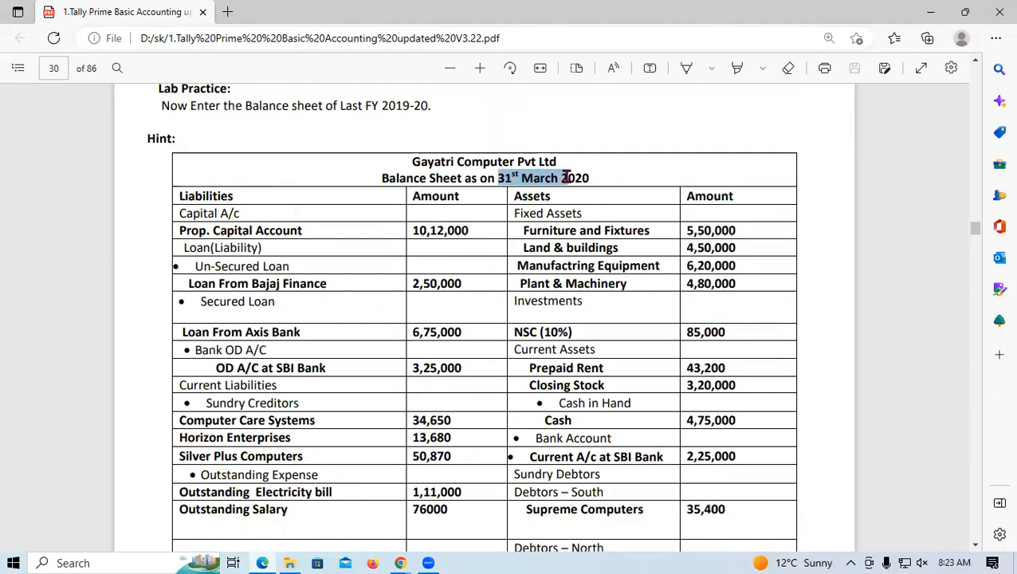
pyautogui.click(566, 177)
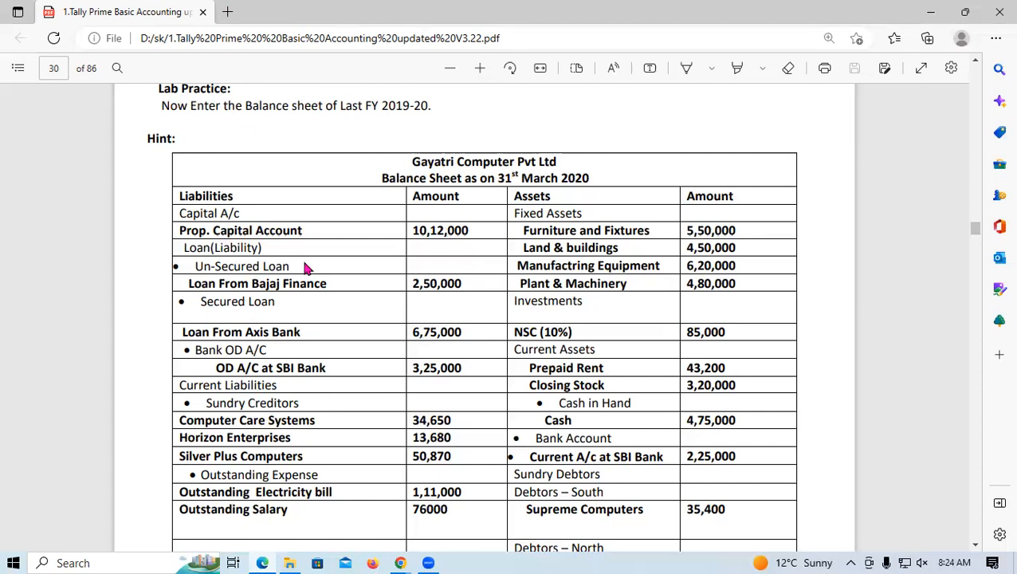
# Read through the balance sheet's liability and asset entries, from the capital account to the notes below the table
pyautogui.scroll(-2, 307, 267)
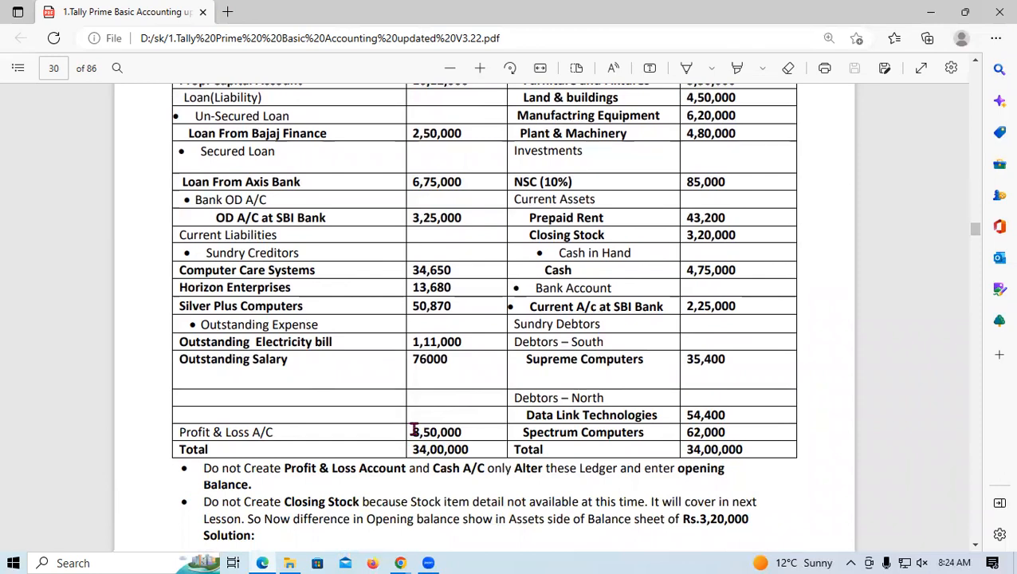
pyautogui.scroll(2, 395, 306)
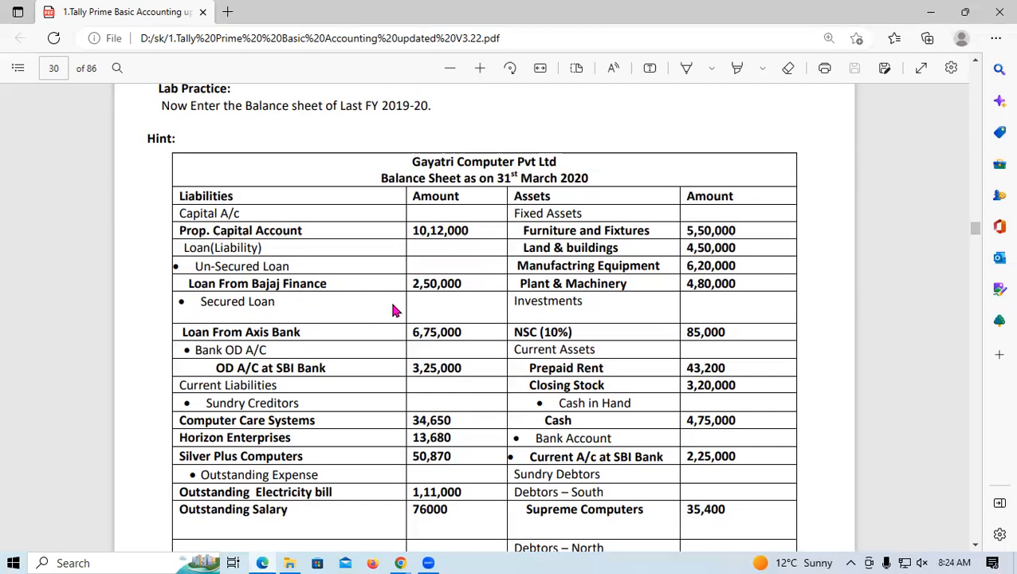
pyautogui.scroll(-1, 676, 333)
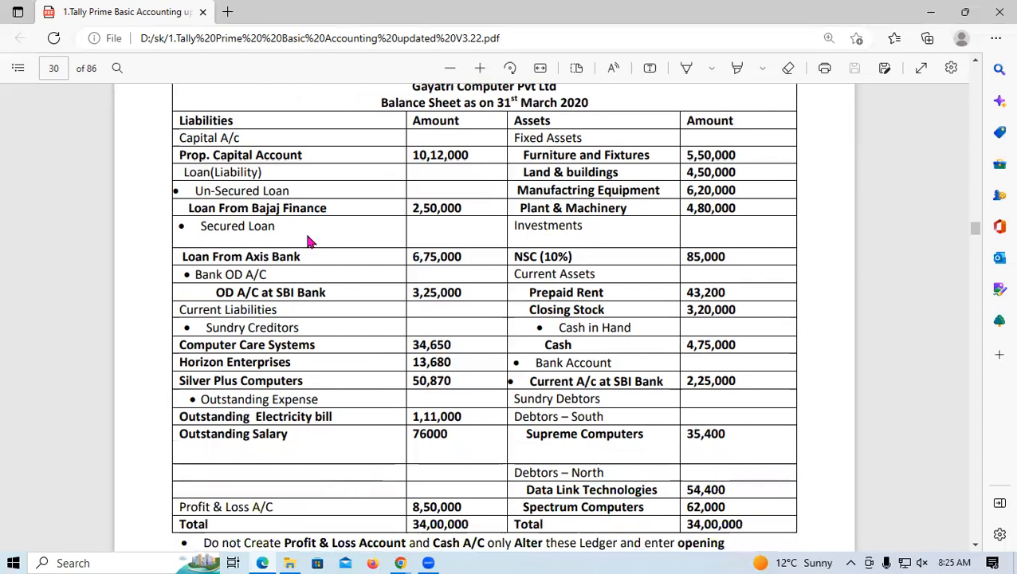
pyautogui.scroll(-2, 538, 249)
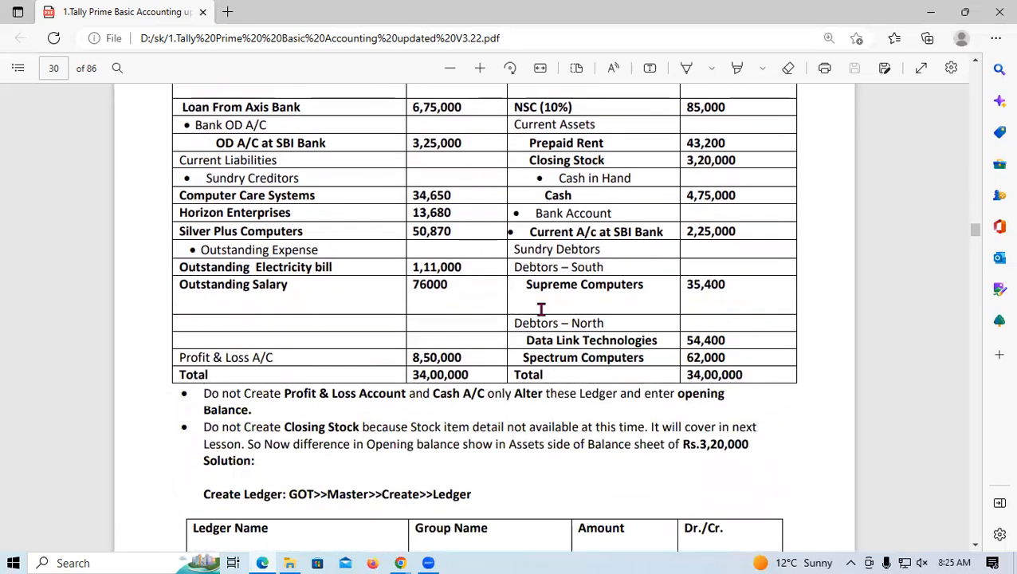
pyautogui.scroll(4, 540, 308)
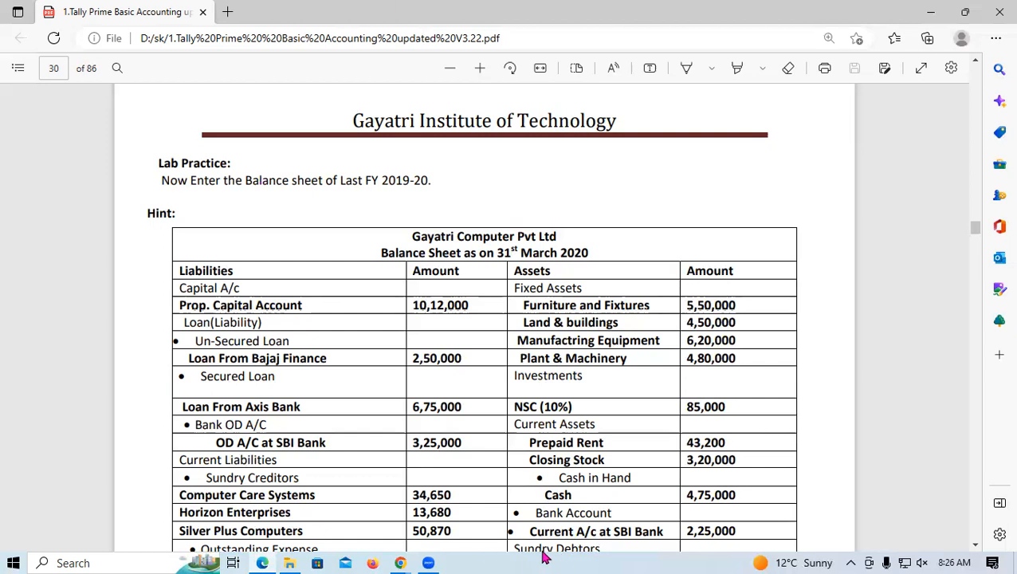
# Recheck both balance sheet totals against each other and review the Profit & Loss A/C and remaining ledger rows
pyautogui.scroll(-5, 403, 361)
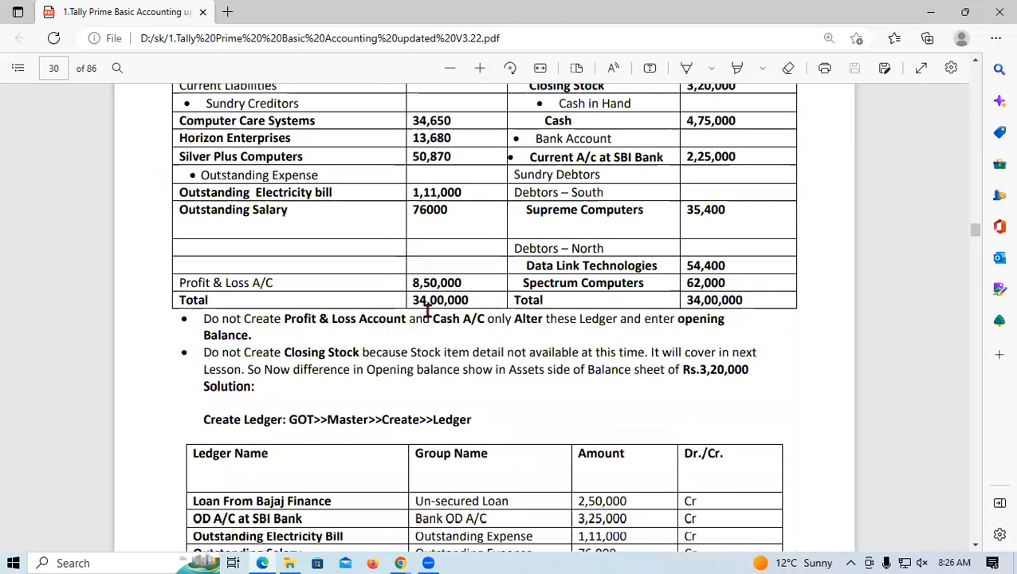
pyautogui.doubleClick(694, 299)
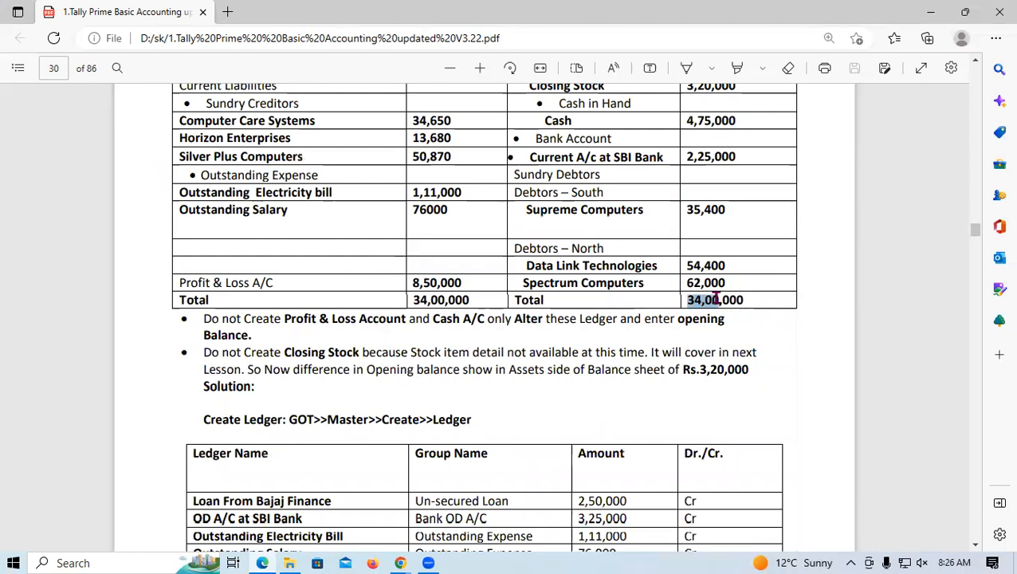
pyautogui.click(731, 301)
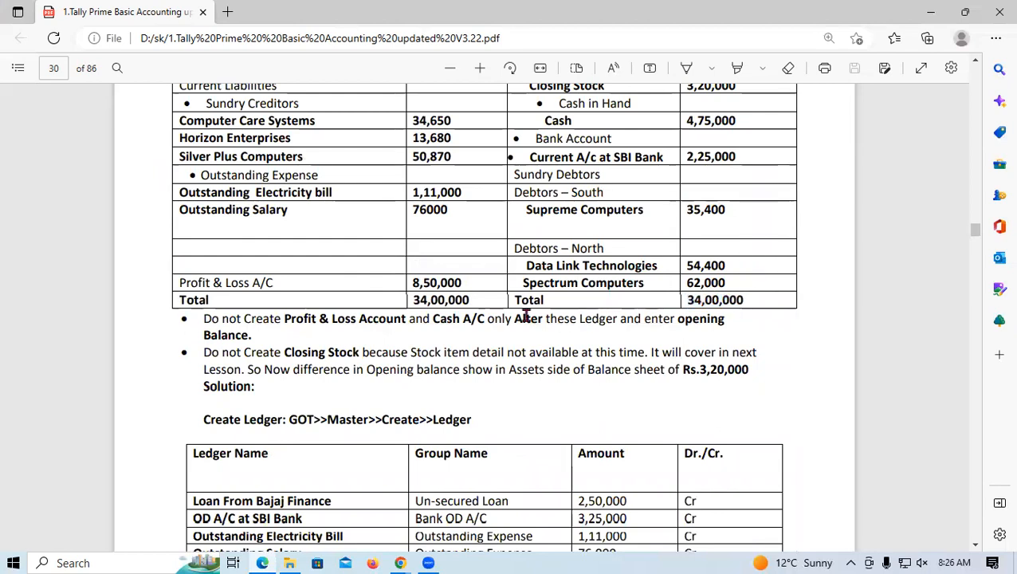
pyautogui.doubleClick(432, 298)
pyautogui.click(508, 302)
pyautogui.scroll(3, 420, 275)
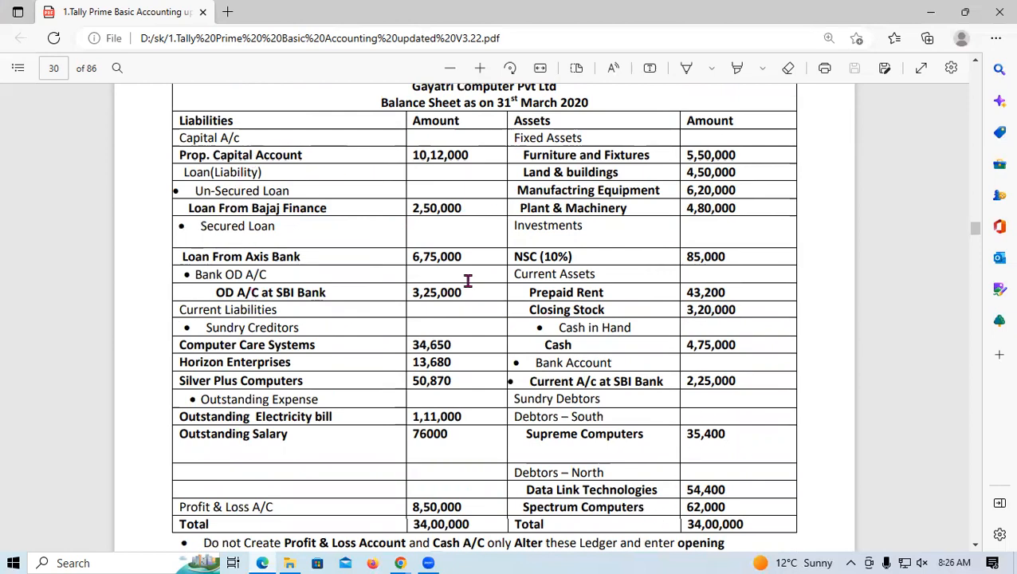
pyautogui.scroll(-3, 467, 281)
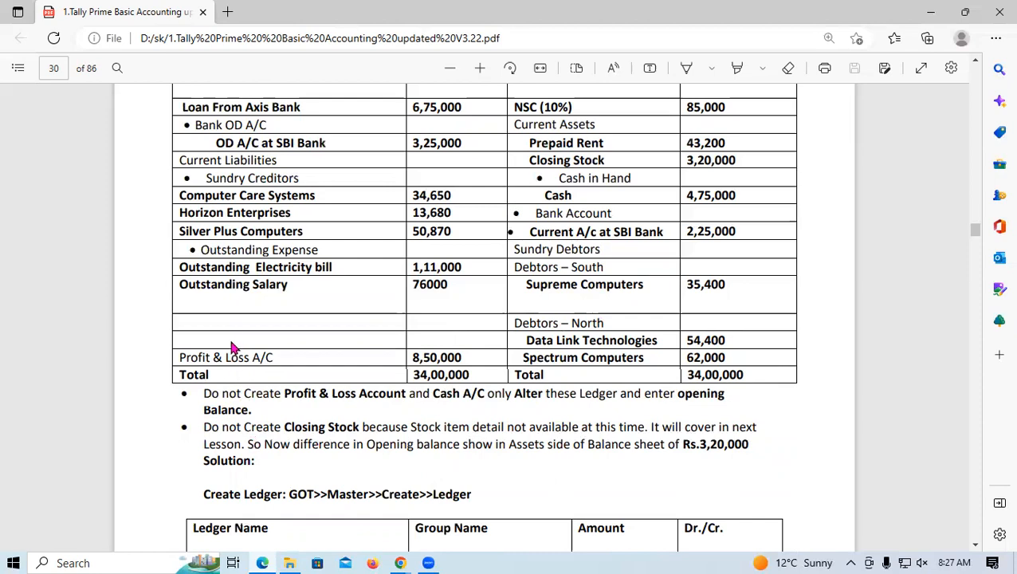
pyautogui.scroll(2, 234, 343)
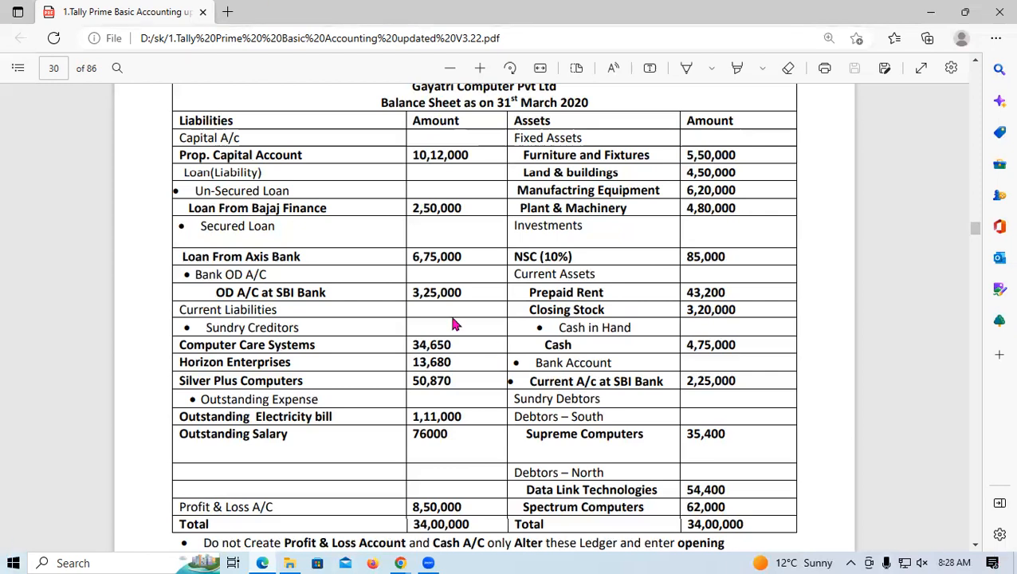
# Switch from the PDF to the Windows desktop and refresh it
pyautogui.press('super+d')
pyautogui.rightClick(590, 86)
pyautogui.click(637, 135)
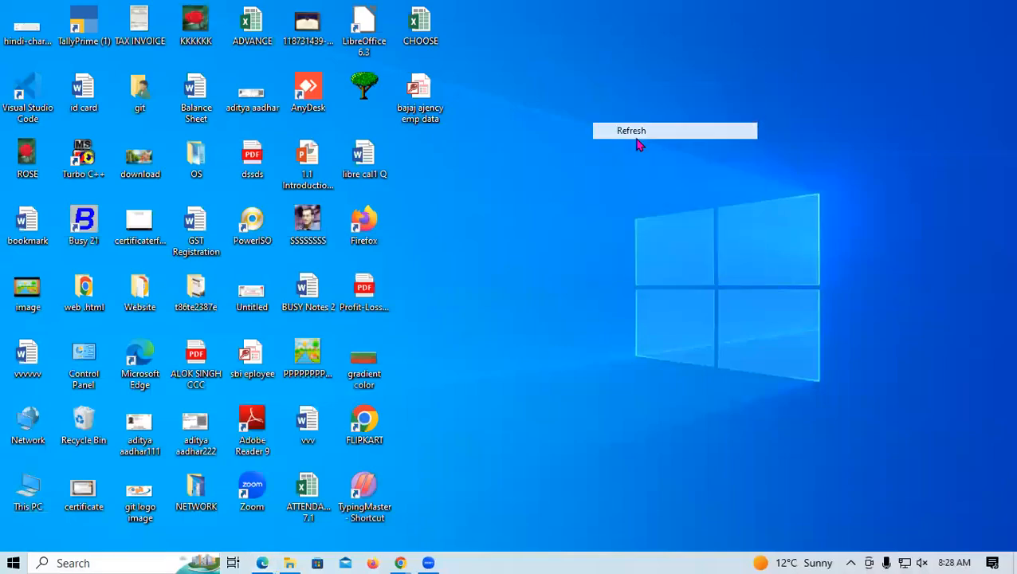
pyautogui.rightClick(637, 140)
pyautogui.click(661, 185)
pyautogui.rightClick(661, 184)
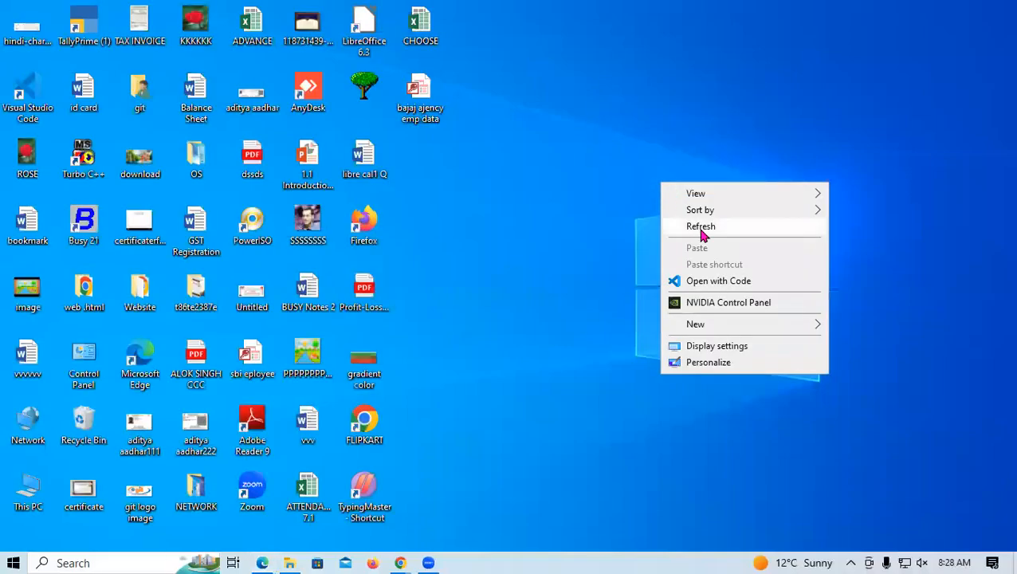
pyautogui.click(701, 228)
pyautogui.rightClick(701, 229)
pyautogui.click(729, 272)
pyautogui.rightClick(557, 104)
pyautogui.click(606, 149)
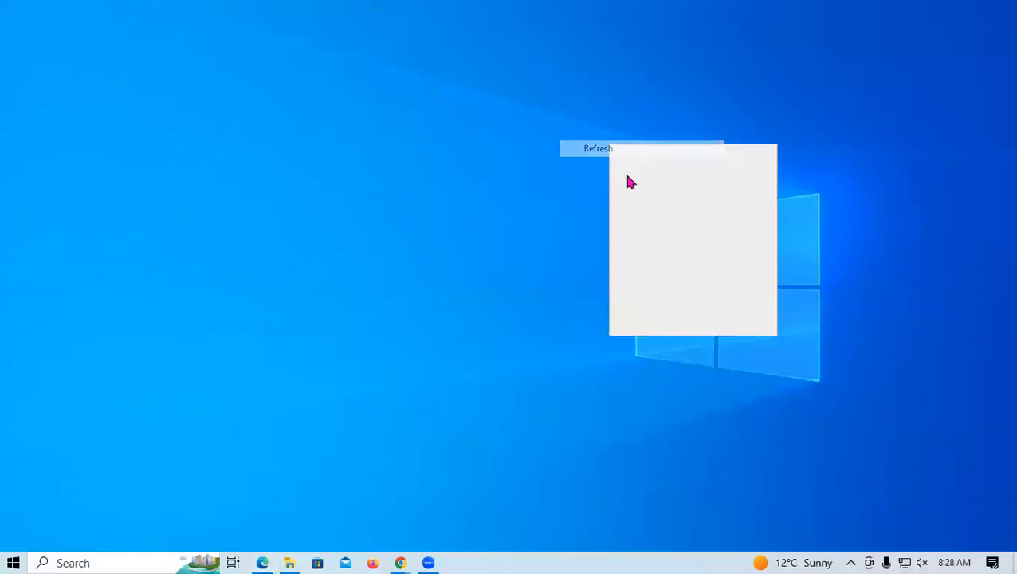
pyautogui.click(651, 191)
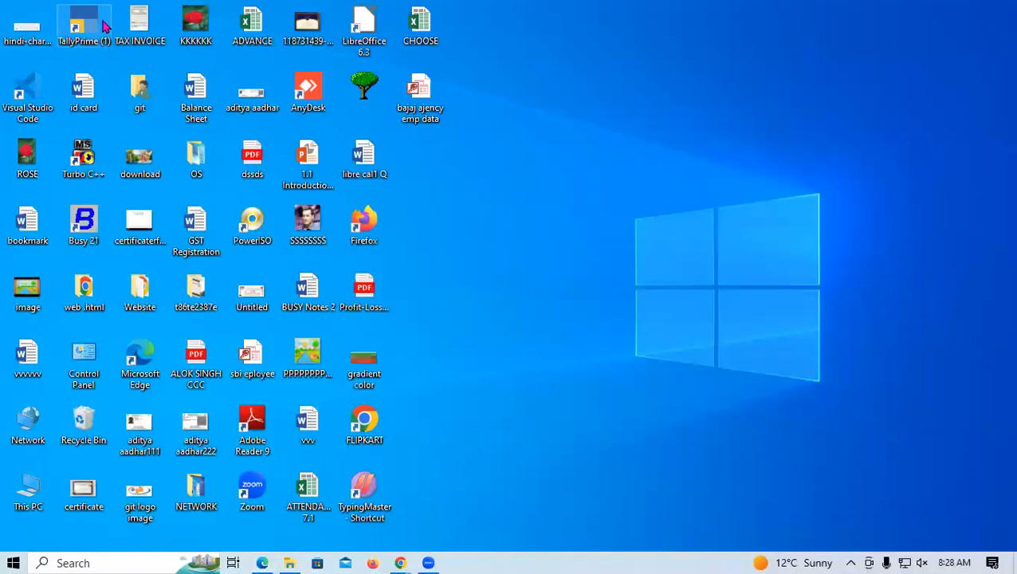
# Launch TallyPrime from its desktop shortcut and continue in Educational Mode
pyautogui.rightClick(103, 26)
pyautogui.click(140, 32)
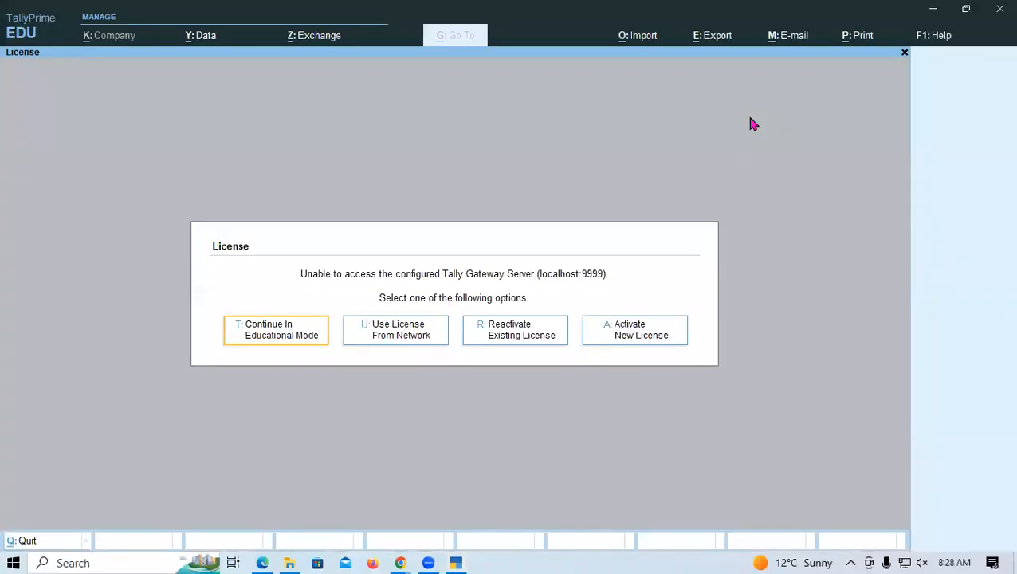
pyautogui.press('Return')
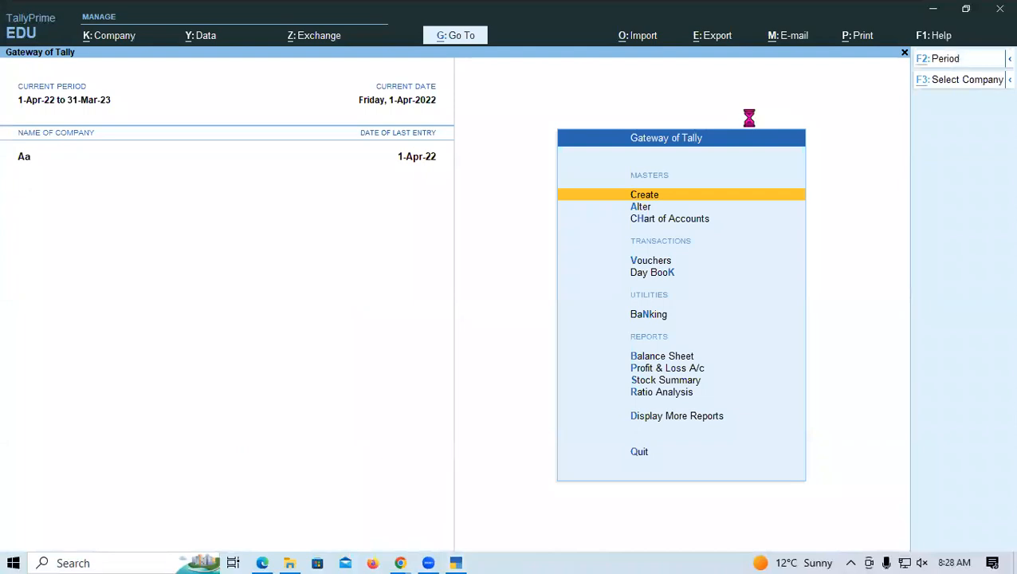
# Open the company Gayatri Computer Pvt.Ltd from the D:\Gayatri data folder
pyautogui.hotkey('alt', 'F3')
pyautogui.press('Up')
pyautogui.press('Up')
pyautogui.press('Up')
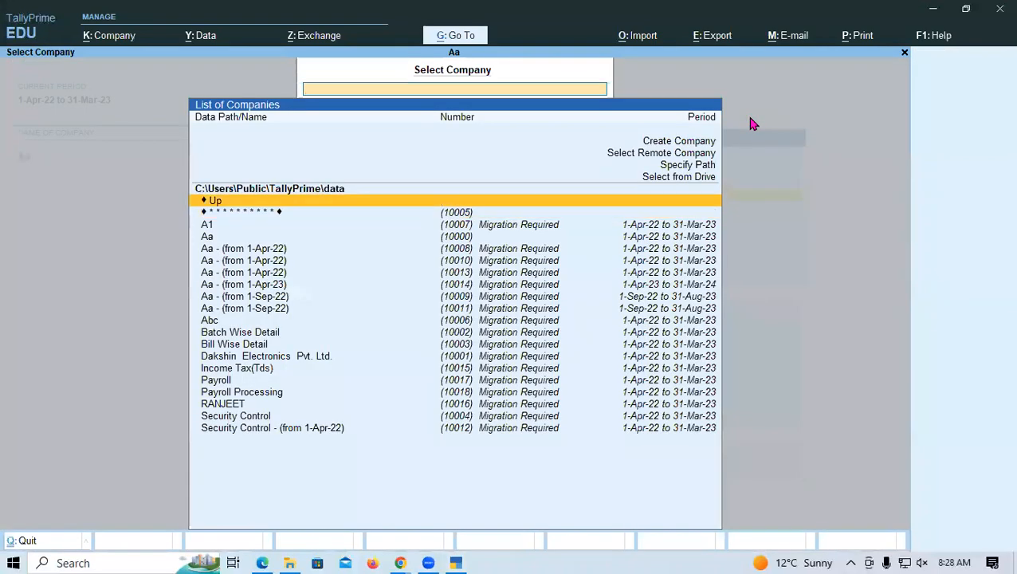
pyautogui.press('Return')
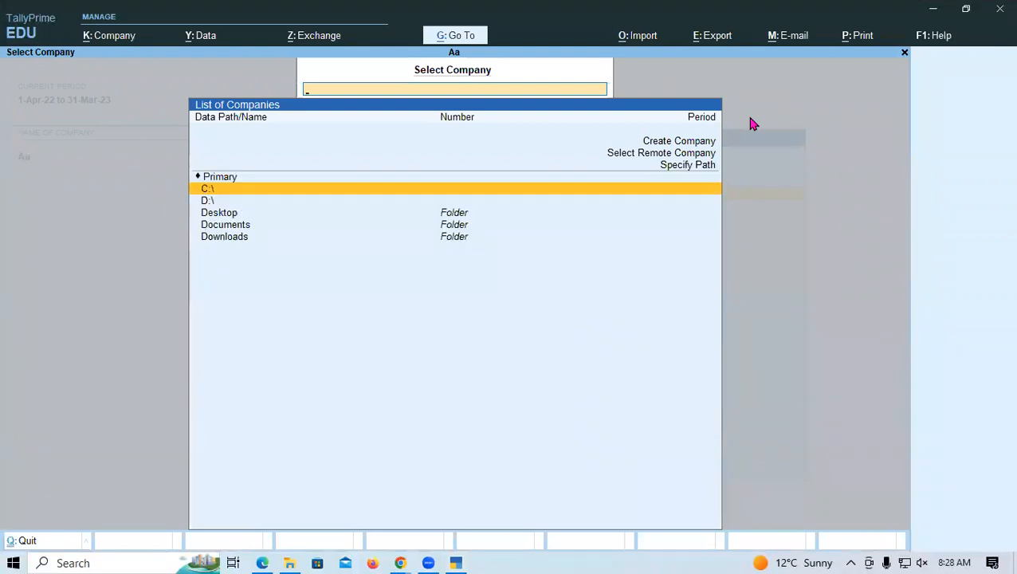
pyautogui.press('Down')
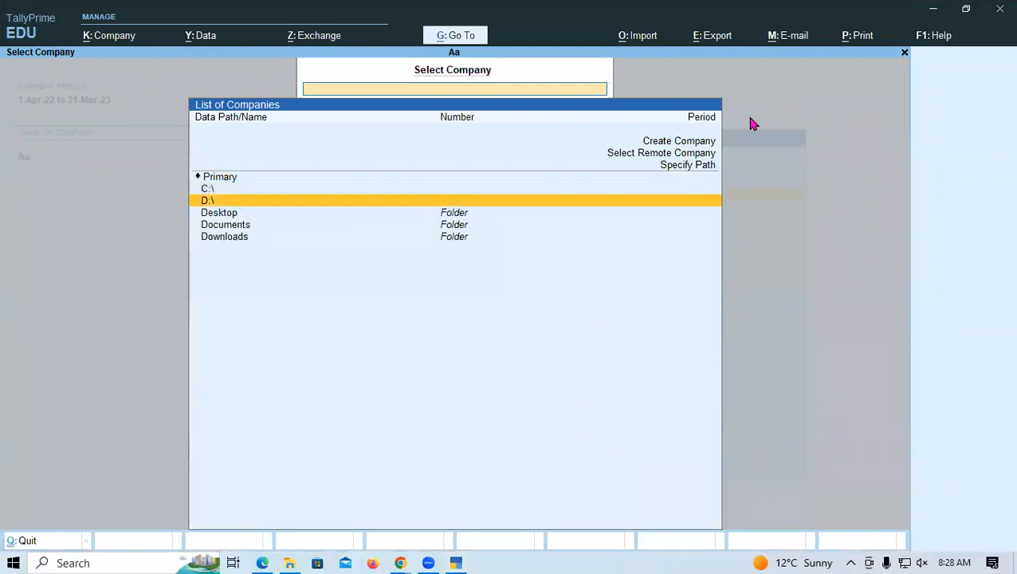
pyautogui.press('Return')
pyautogui.press('Down')
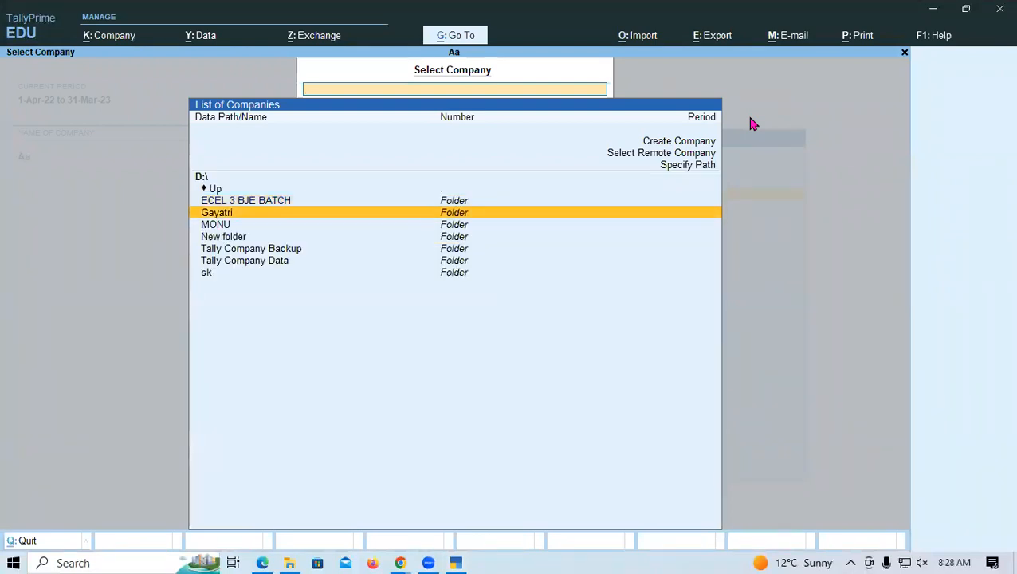
pyautogui.press('Return')
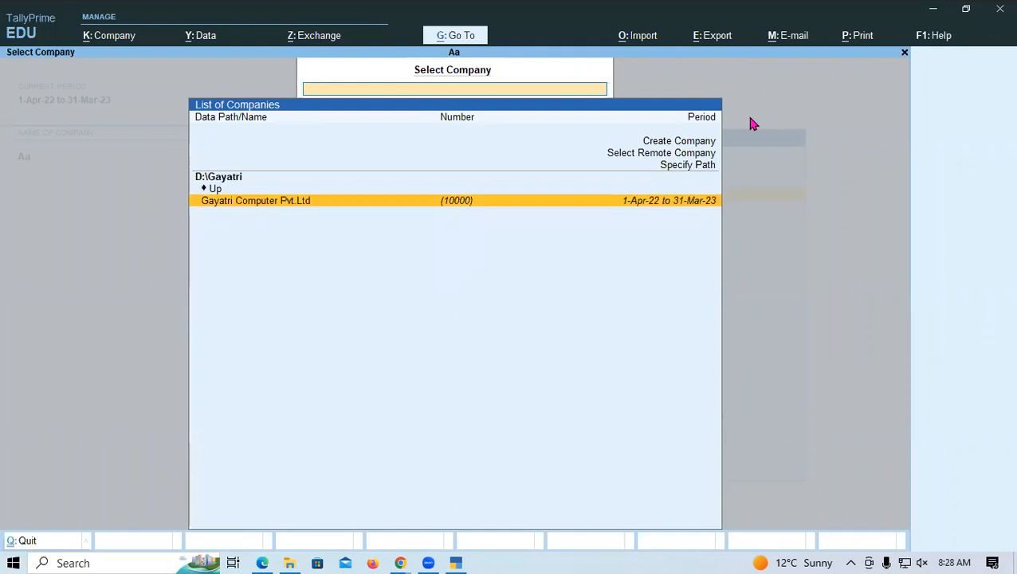
pyautogui.press('Return')
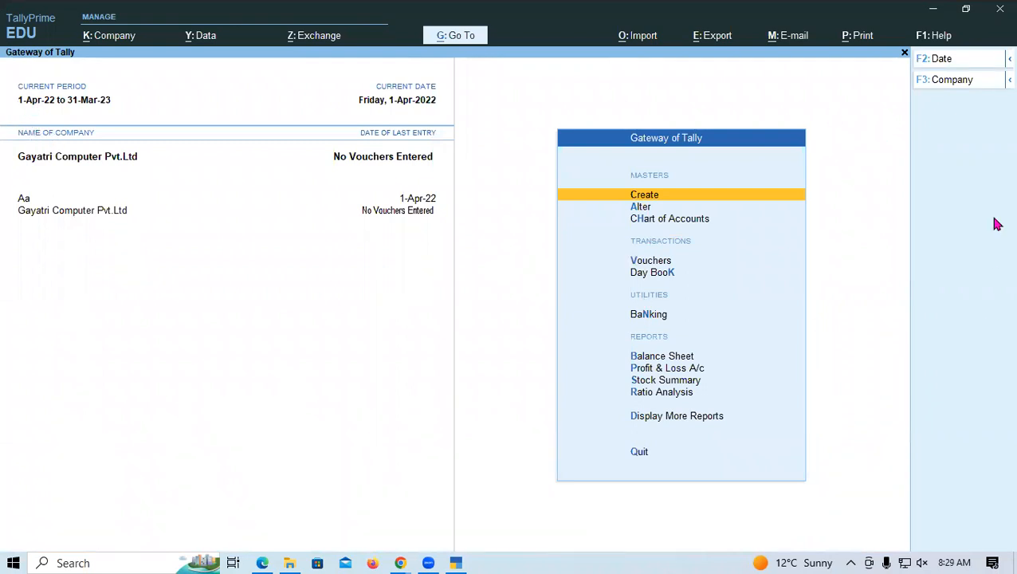
# Delete the existing Computer Care System ledger from the company's accounting masters
pyautogui.press('a')
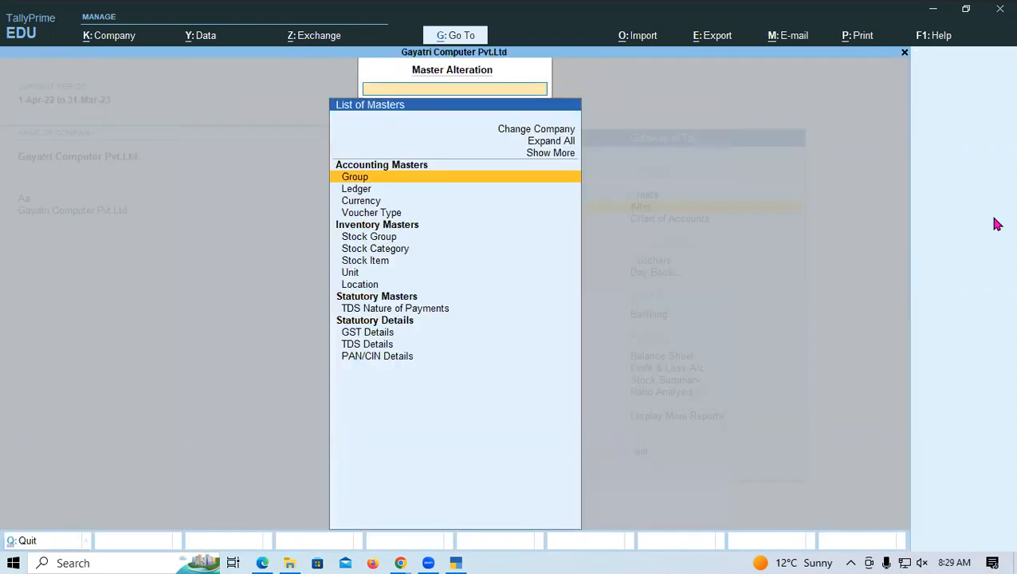
pyautogui.press('Down')
pyautogui.press('Return')
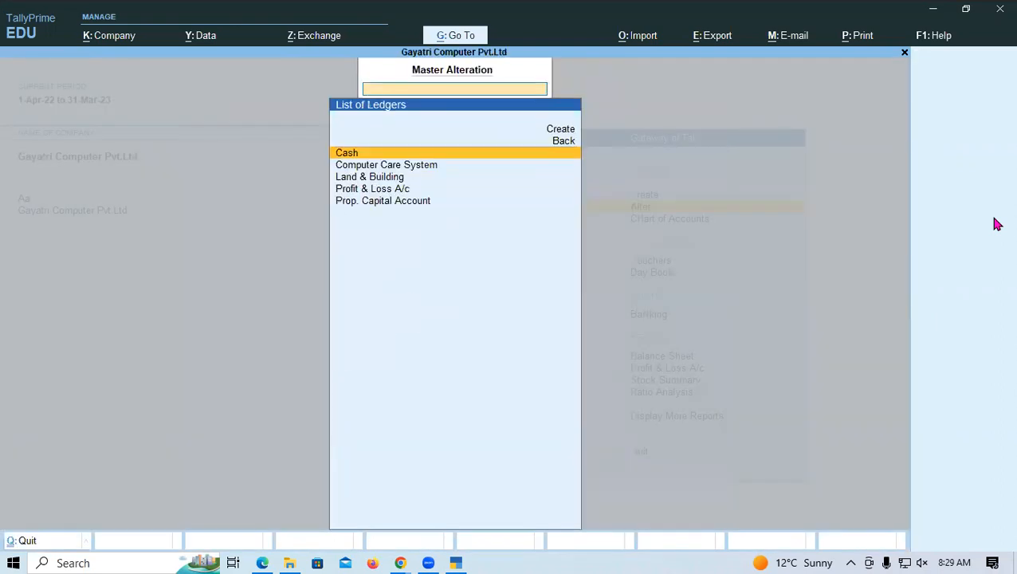
pyautogui.press('Down')
pyautogui.press('Return')
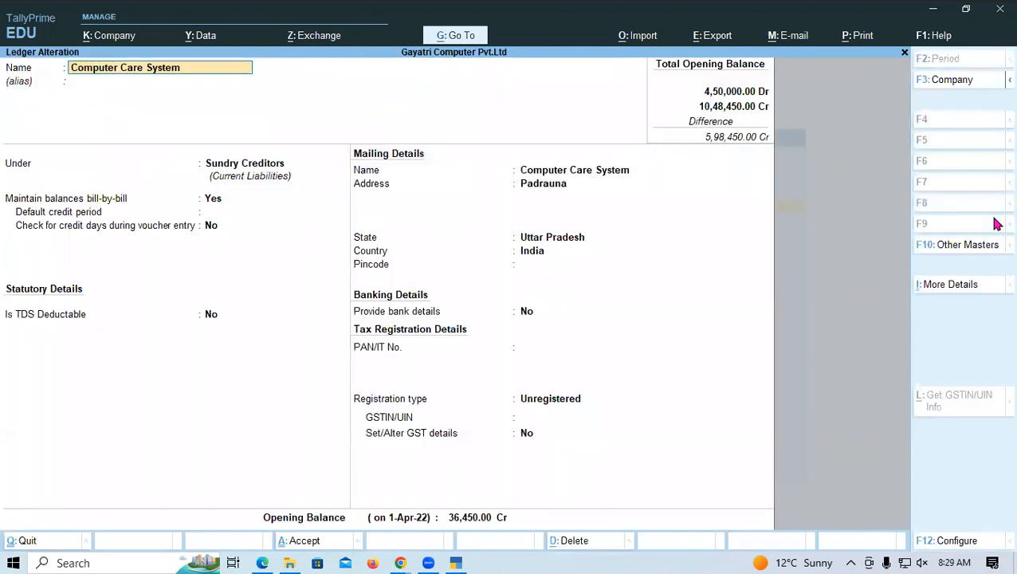
pyautogui.hotkey('alt', 'd')
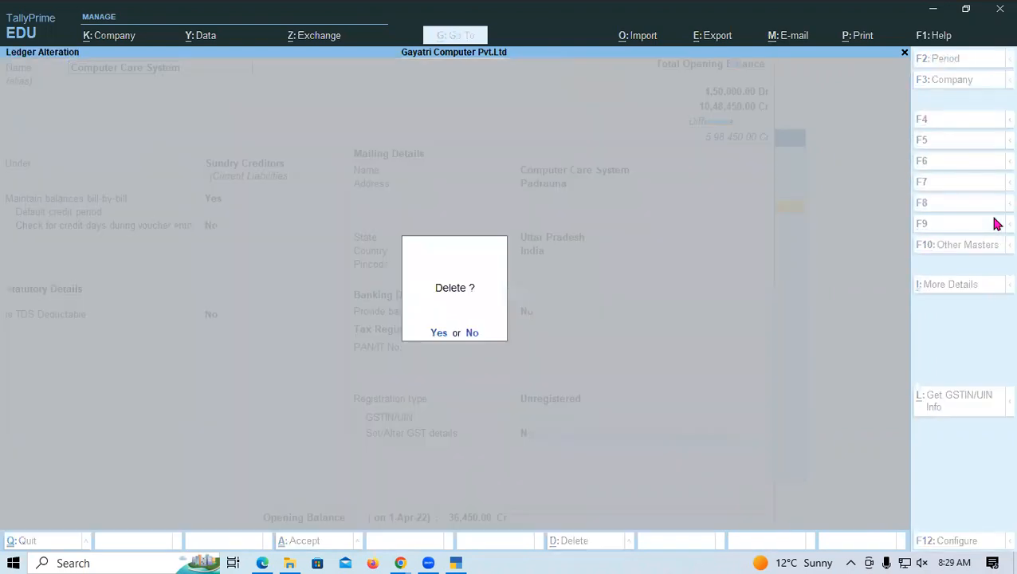
pyautogui.press('y')
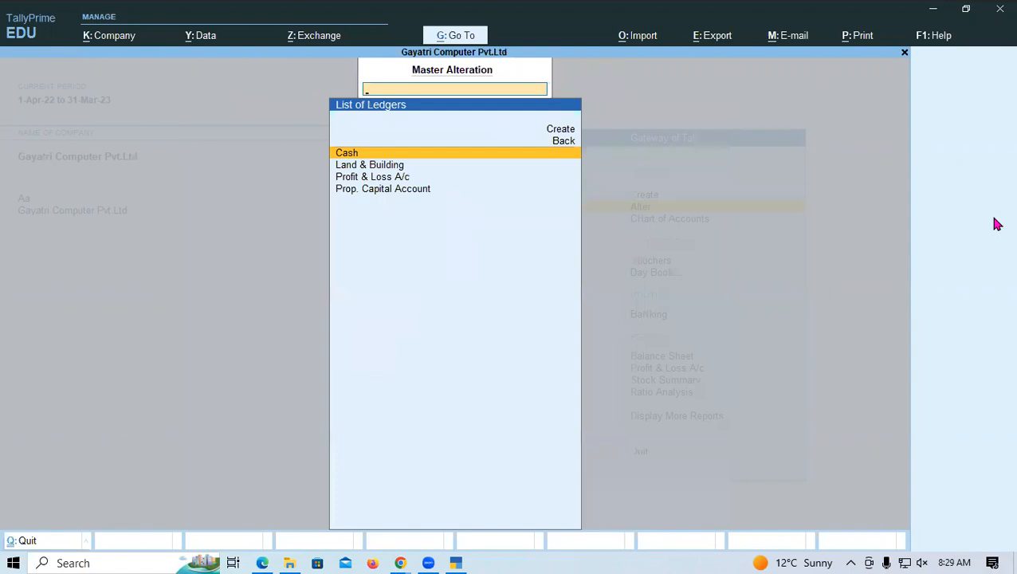
# Delete the existing Land & Building ledger
pyautogui.press('Down')
pyautogui.press('Return')
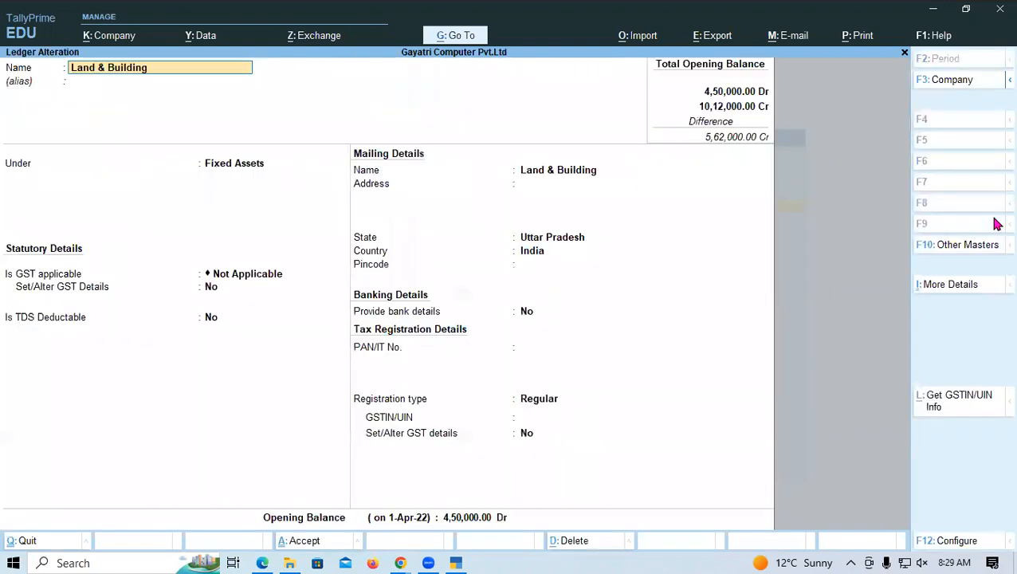
pyautogui.hotkey('alt', 'd')
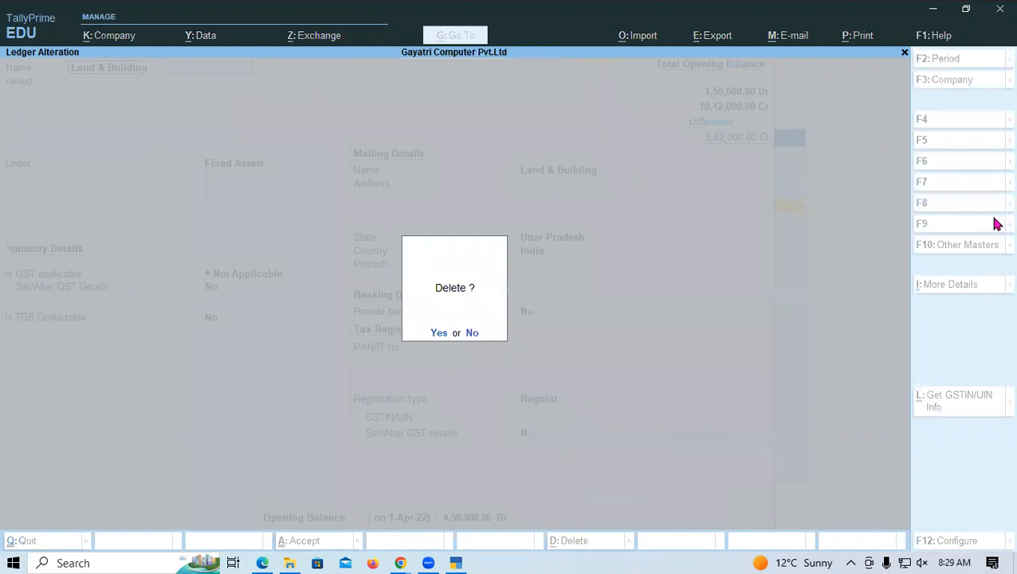
pyautogui.press('y')
# Delete the existing Prop. Capital Account ledger and return to the Gateway of Tally
pyautogui.press('Down')
pyautogui.press('Down')
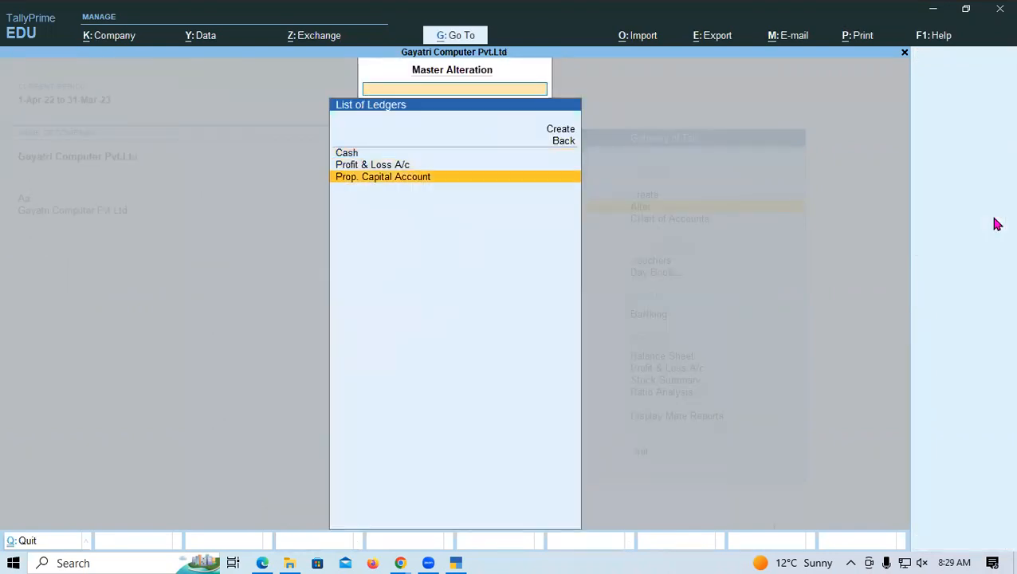
pyautogui.press('Return')
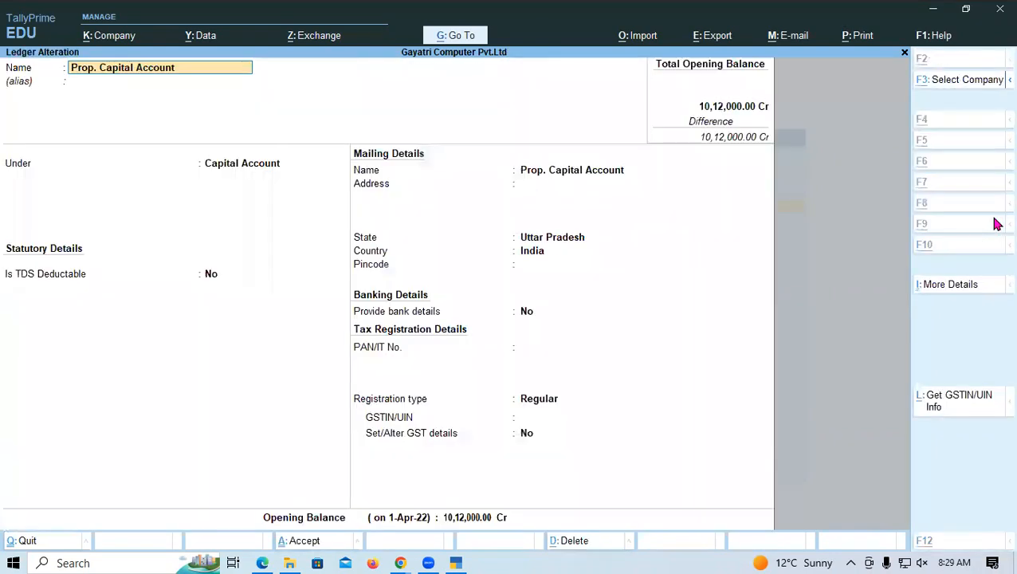
pyautogui.hotkey('alt', 'd')
pyautogui.press('y')
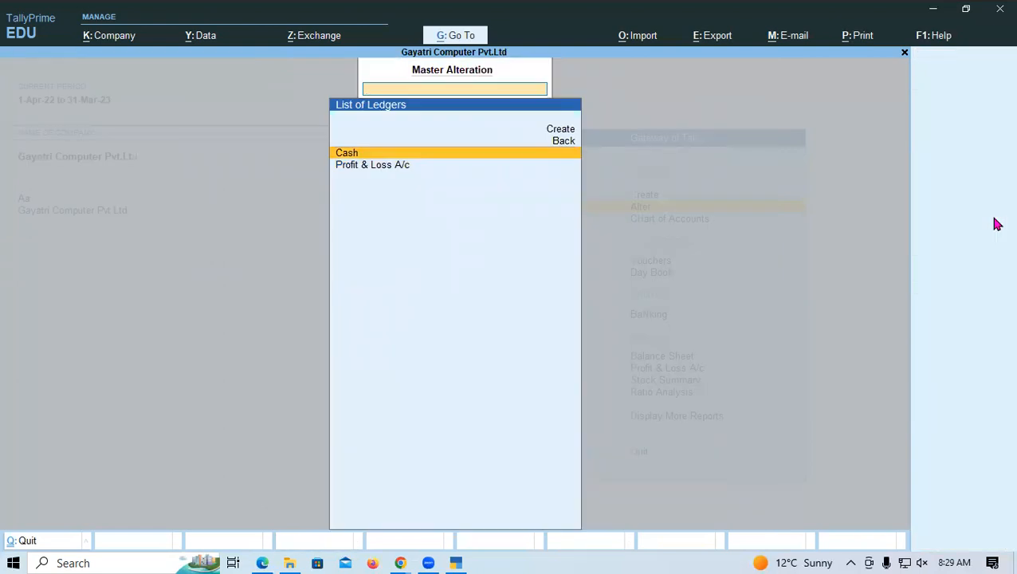
pyautogui.press('Escape')
pyautogui.press('Escape')
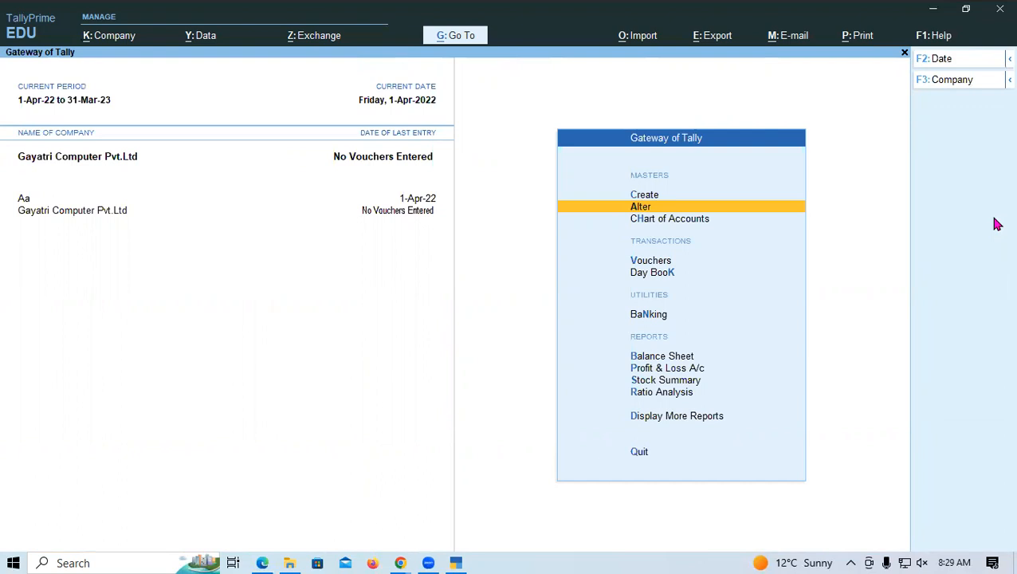
# Start creating a new ledger master in Gayatri Computer Pvt.Ltd
pyautogui.press('Up')
pyautogui.press('Return')
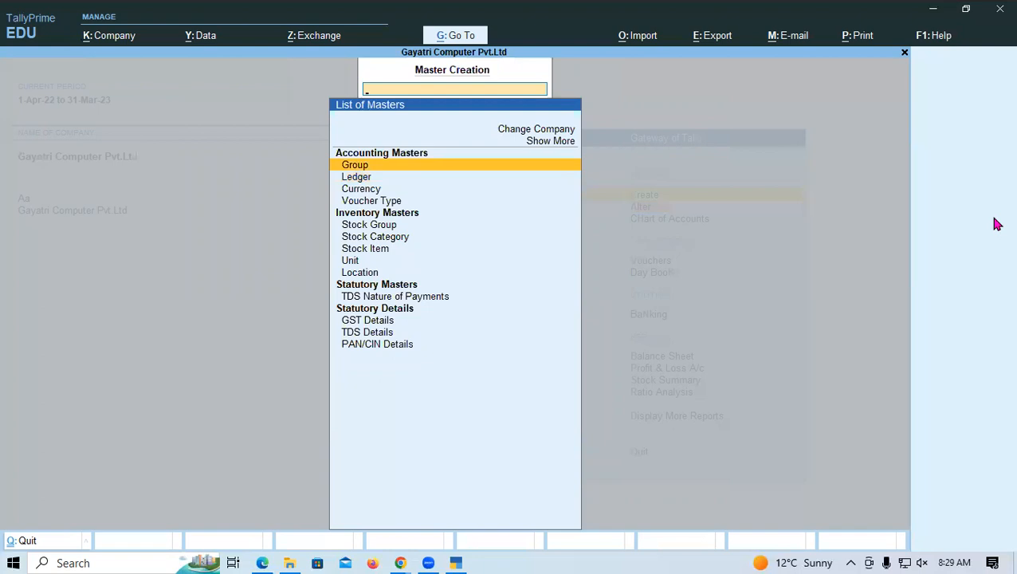
pyautogui.press('Down')
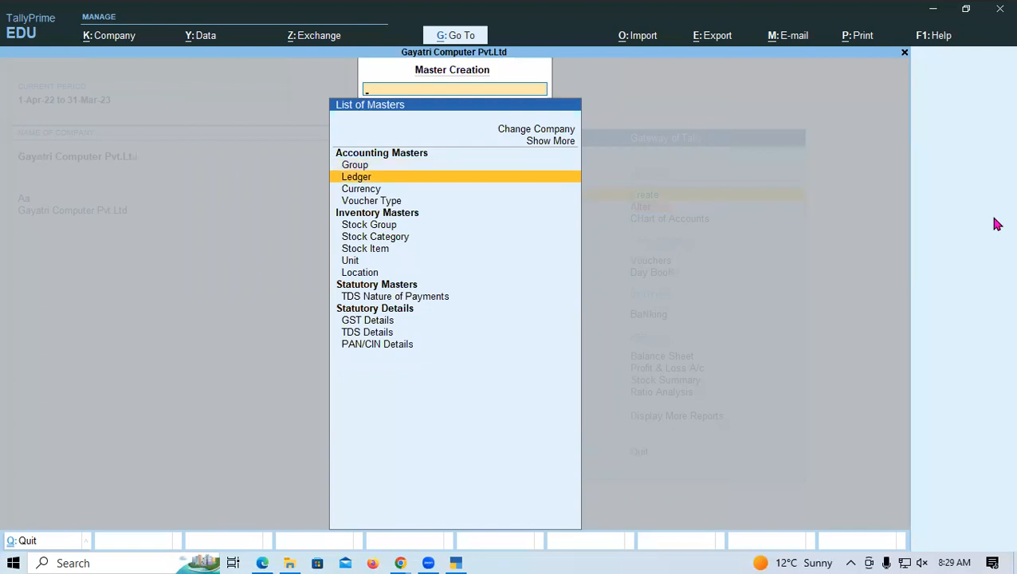
pyautogui.press('Escape')
pyautogui.press('Return')
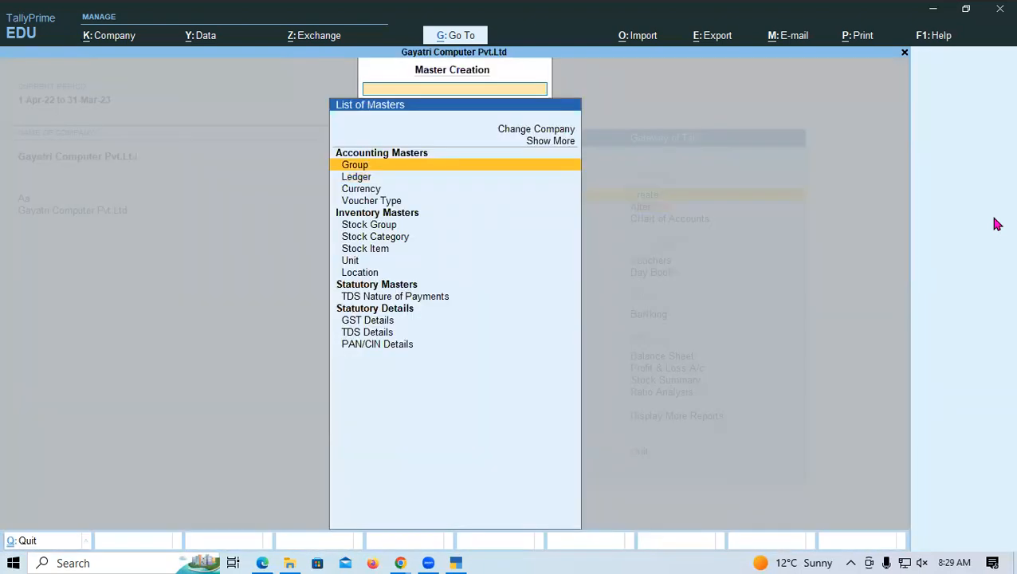
pyautogui.press('Down')
pyautogui.press('Return')
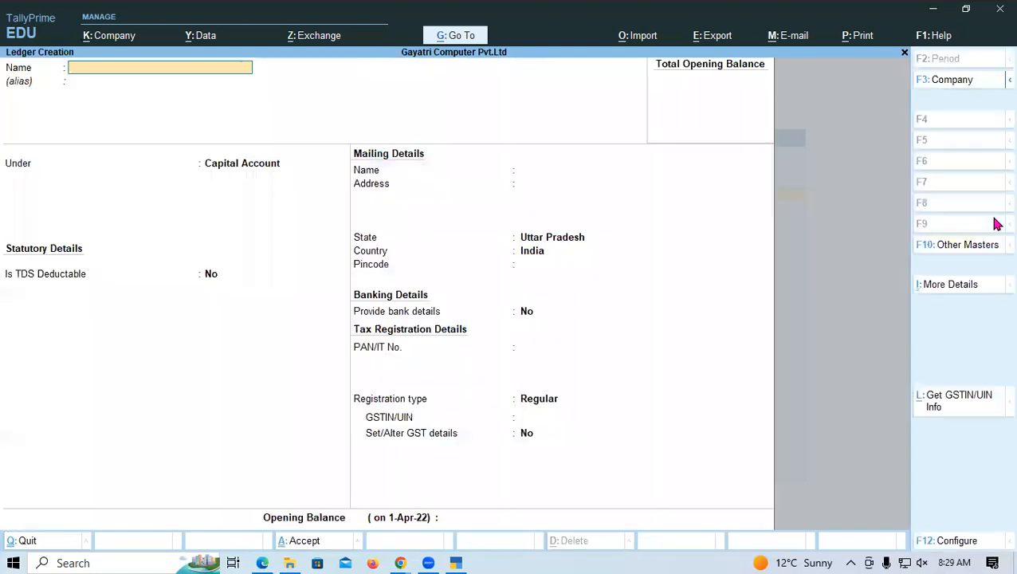
# Switch to the balance sheet PDF in the browser and copy the ledger name Prop. Capital Account from the liabilities
pyautogui.press('alt')
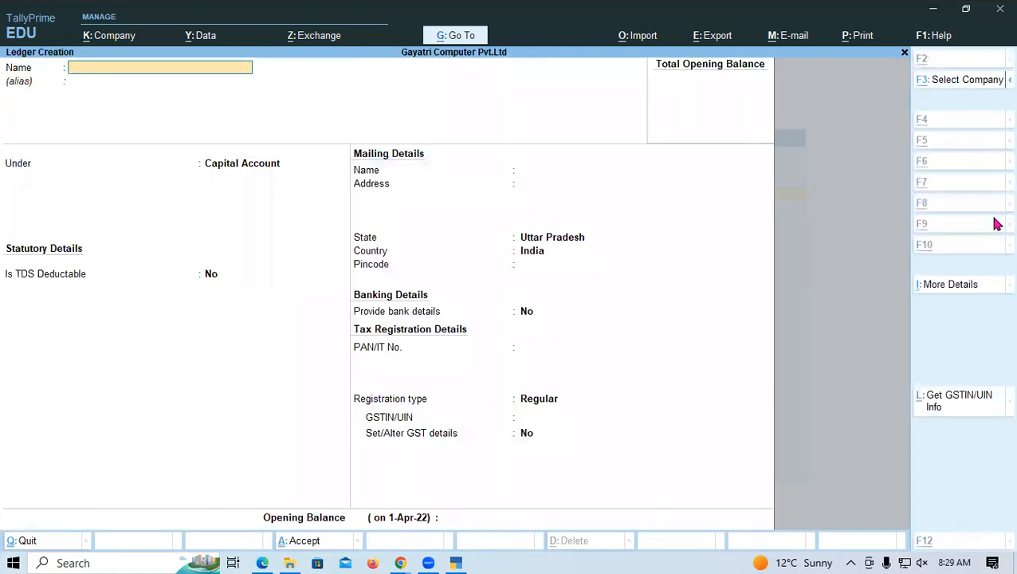
pyautogui.hotkey('alt', 'Tab')
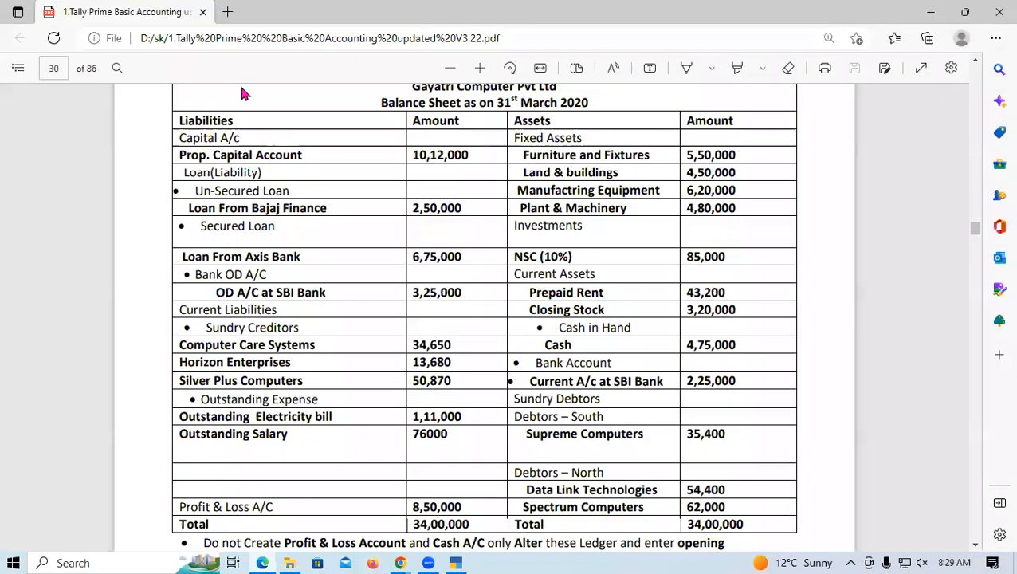
pyautogui.scroll(3, 302, 222)
pyautogui.scroll(-3, 302, 222)
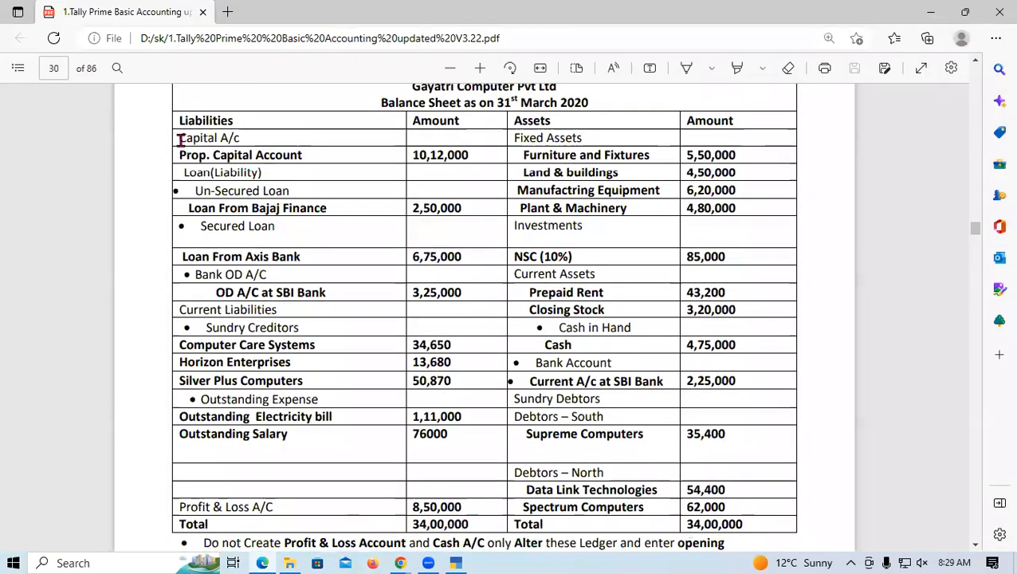
pyautogui.moveTo(177, 138); pyautogui.dragTo(234, 136)
pyautogui.click(239, 137)
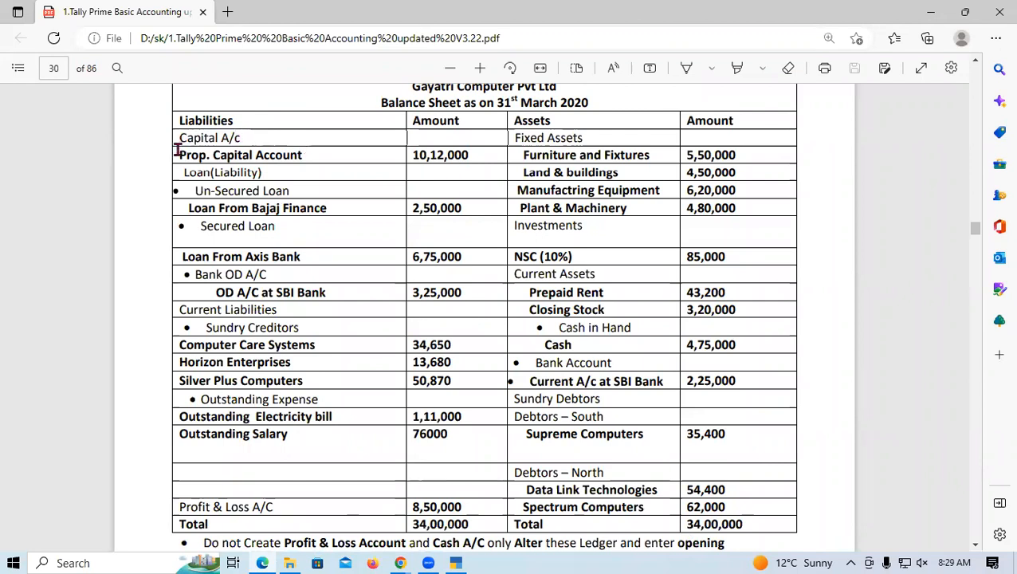
pyautogui.moveTo(181, 152); pyautogui.dragTo(309, 157)
pyautogui.hotkey('ctrl', 'c')
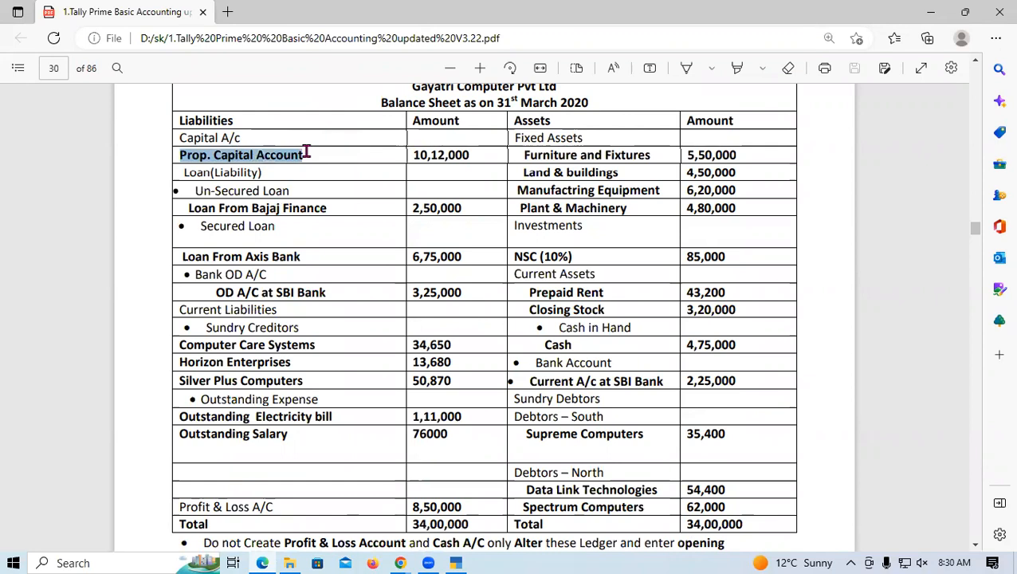
# Back in TallyPrime, name the new ledger Prop. Capital Account under the Capital Account group, keeping the default mailing, banking and tax details
pyautogui.hotkey('alt', 'Tab')
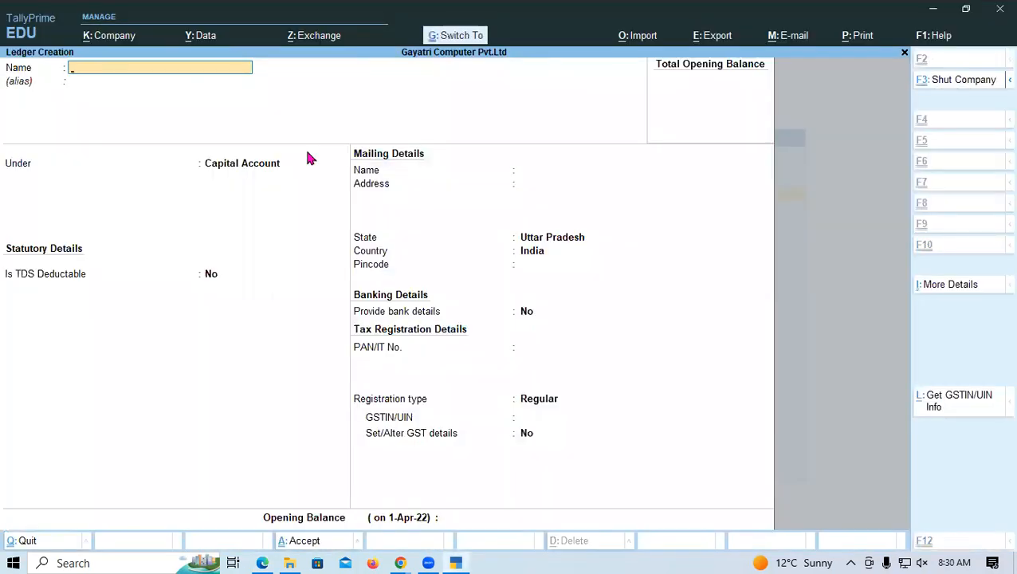
pyautogui.hotkey('ctrl', 'v')
pyautogui.press('Return')
pyautogui.press('Return')
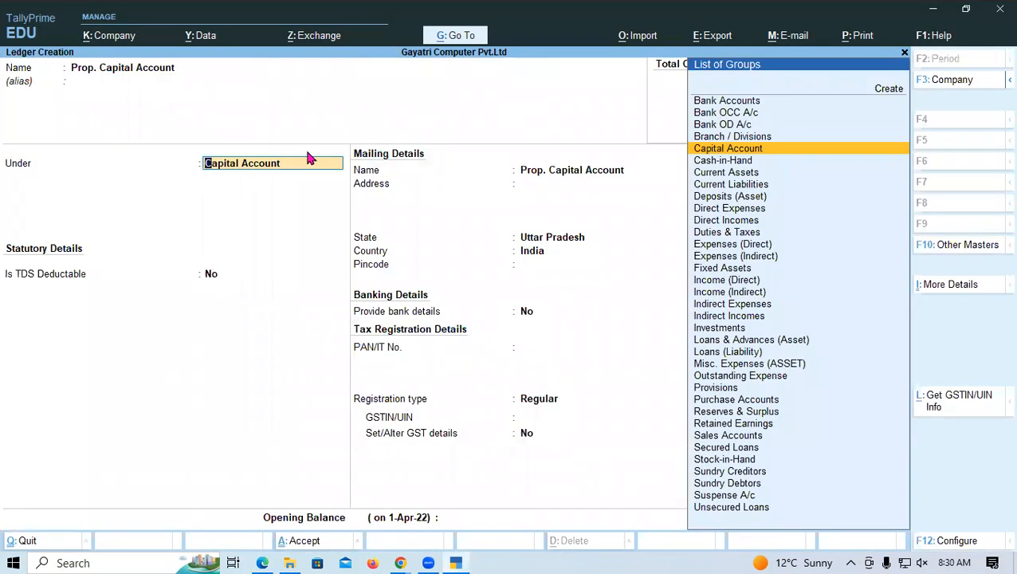
pyautogui.press('Return')
pyautogui.press('Return')
pyautogui.press('Return')
pyautogui.press('Return')
pyautogui.press('Return')
pyautogui.press('Return')
pyautogui.press('Return')
pyautogui.press('Return')
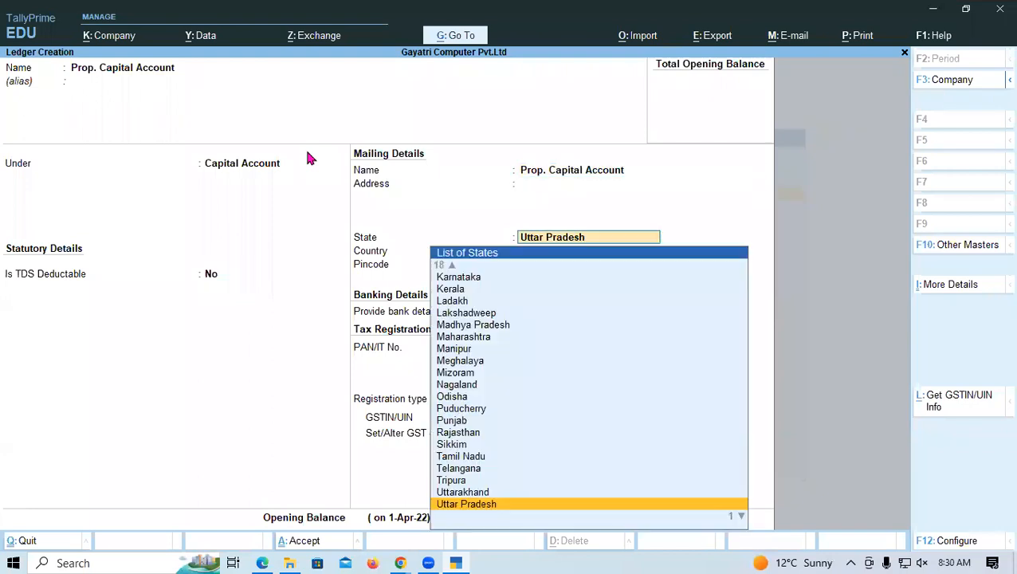
pyautogui.press('Return')
pyautogui.press('Return')
pyautogui.press('Return')
pyautogui.press('Return')
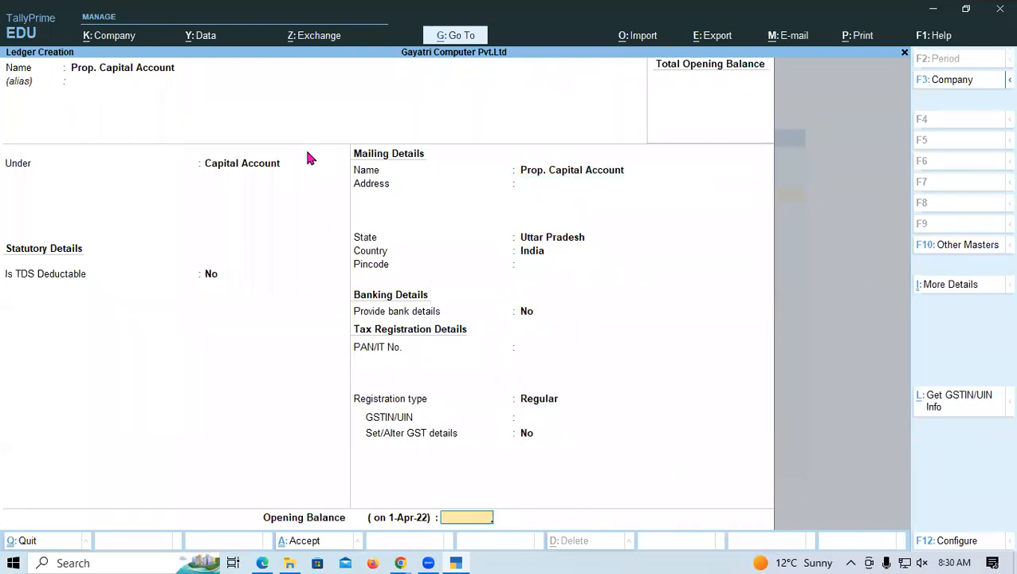
# Set the Prop. Capital Account opening balance to 10,12,000 Cr and save the ledger
pyautogui.write('1012000')
pyautogui.press('Return')
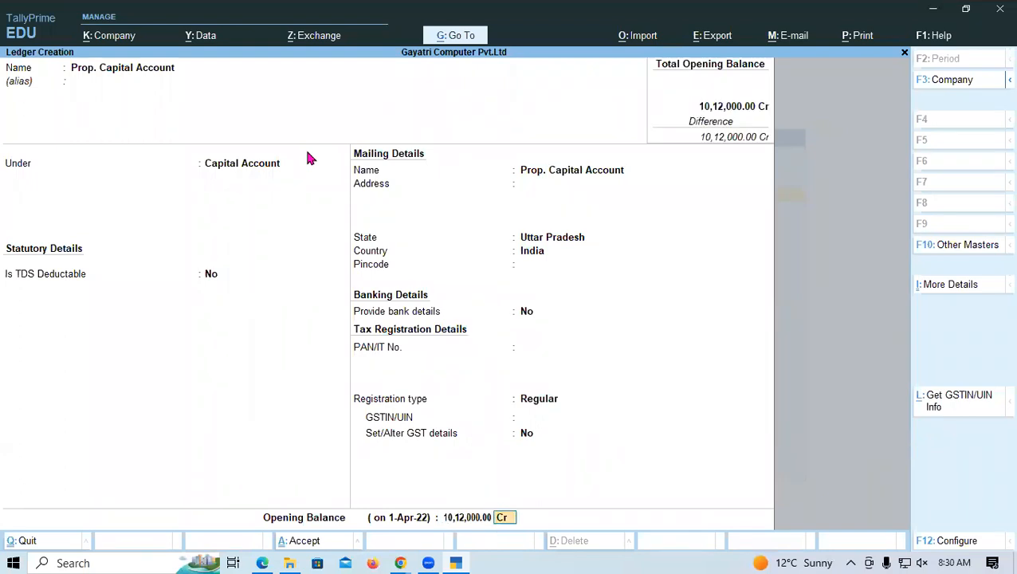
pyautogui.press('Return')
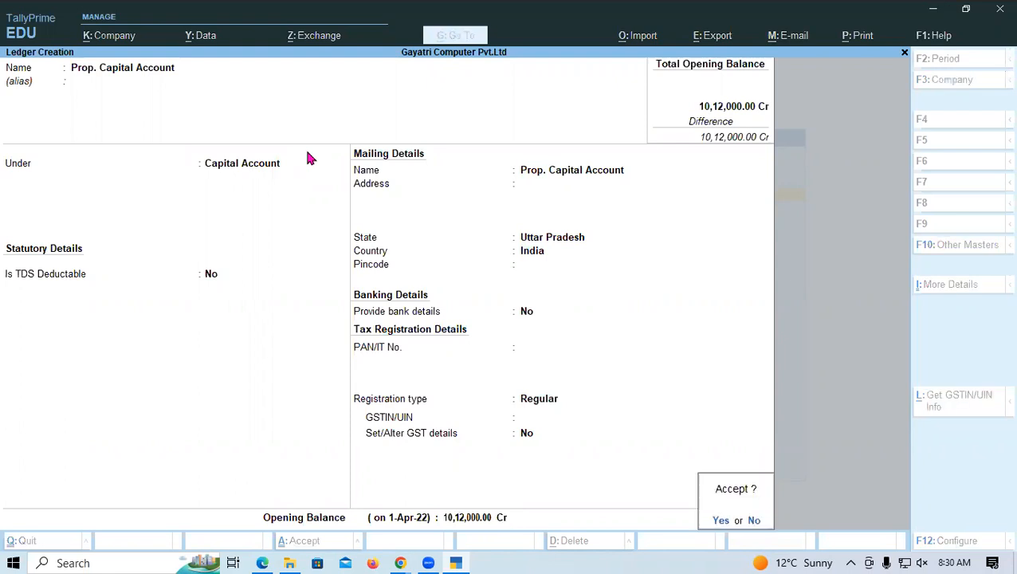
pyautogui.press('Return')
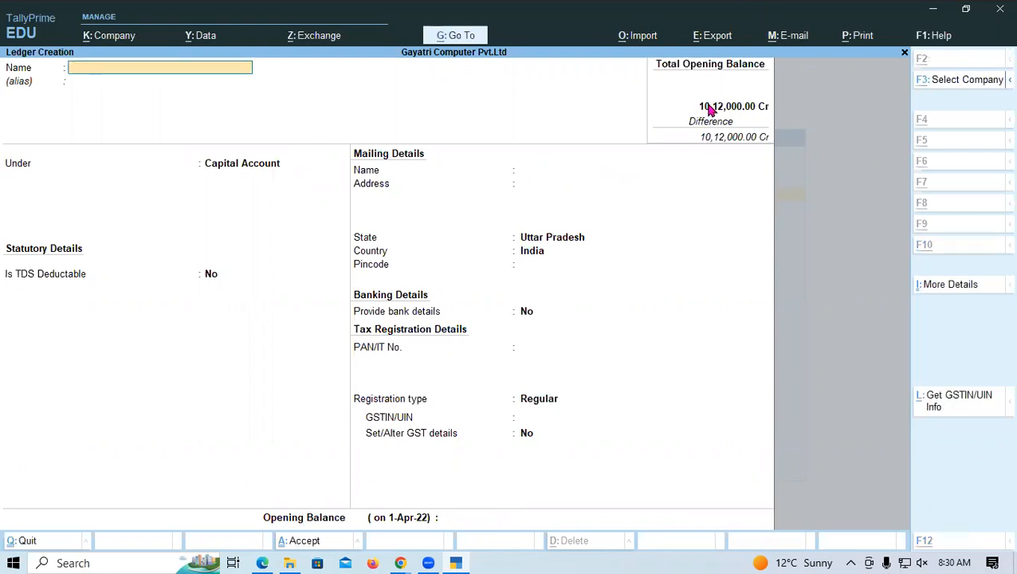
# Switch to the balance sheet PDF and copy the ledger name Loan From Bajaj Finance under Un-Secured Loan
pyautogui.hotkey('alt', 'Tab')
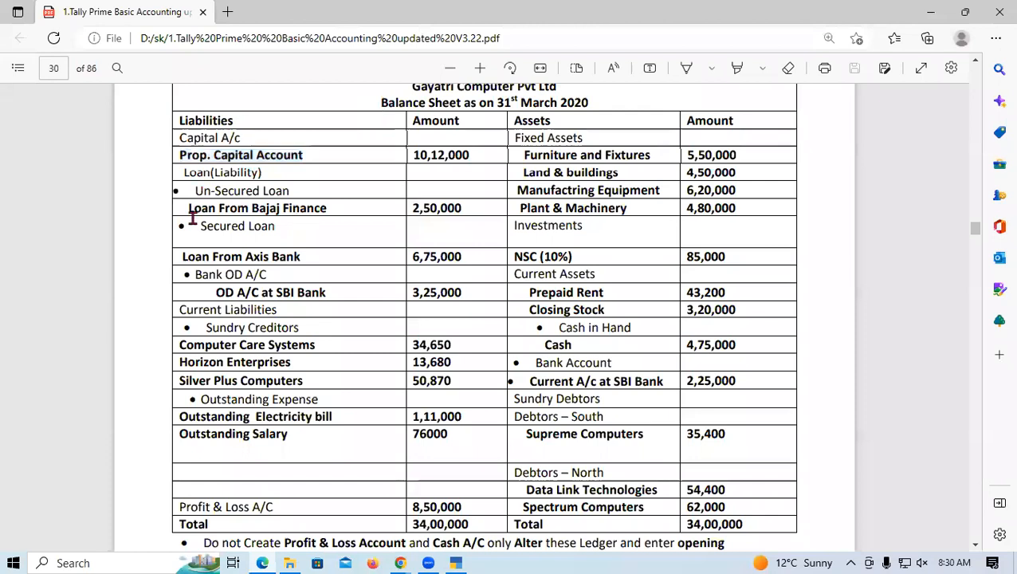
pyautogui.moveTo(182, 208); pyautogui.dragTo(336, 214)
pyautogui.hotkey('ctrl', 'c')
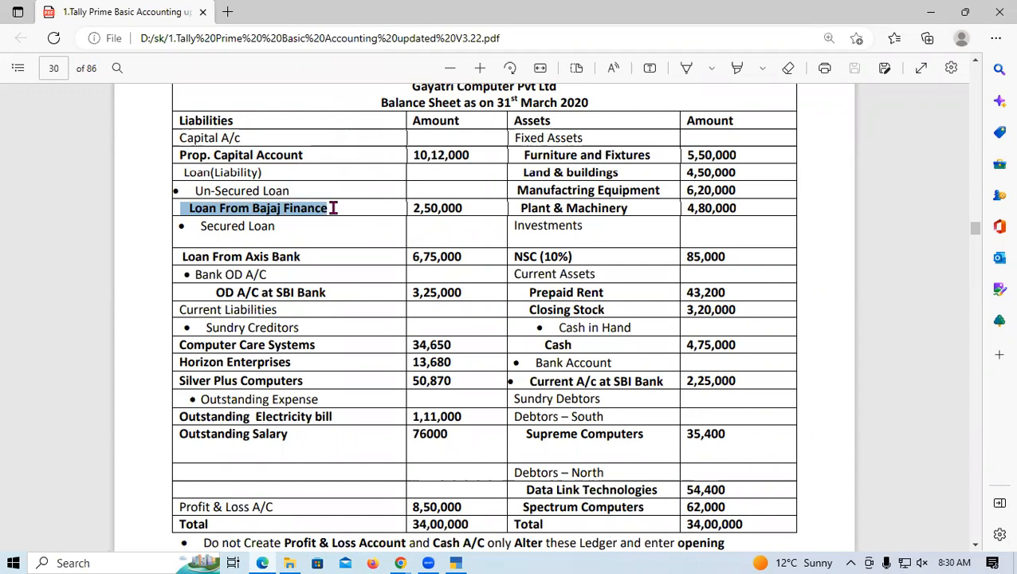
# Back in TallyPrime, name the new ledger Loan From Bajaj Finance under the Unsecured Loans group, keeping the default statutory, mailing, banking and tax details
pyautogui.hotkey('alt', 'Tab')
pyautogui.hotkey('ctrl', 'v')
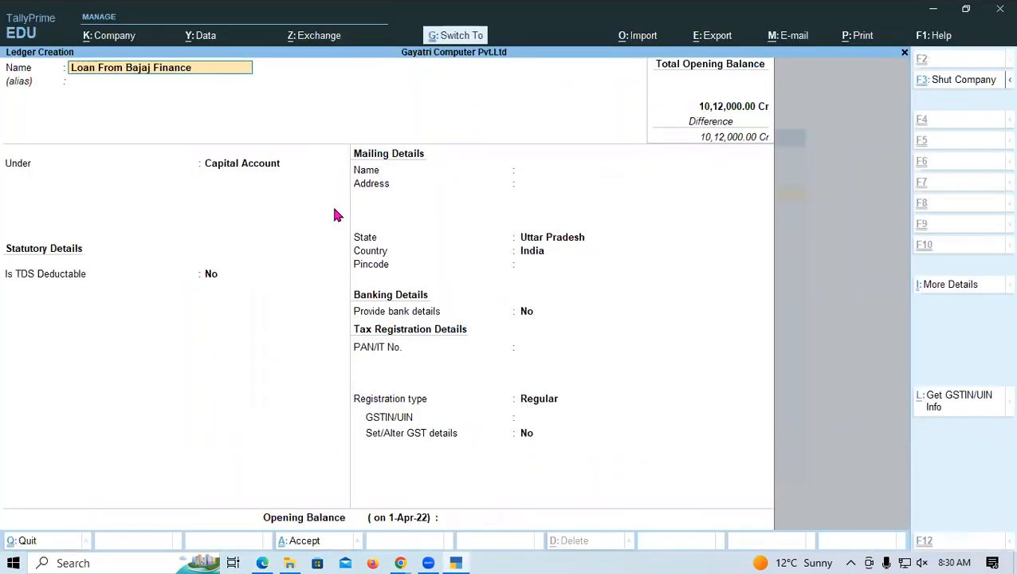
pyautogui.press('Return')
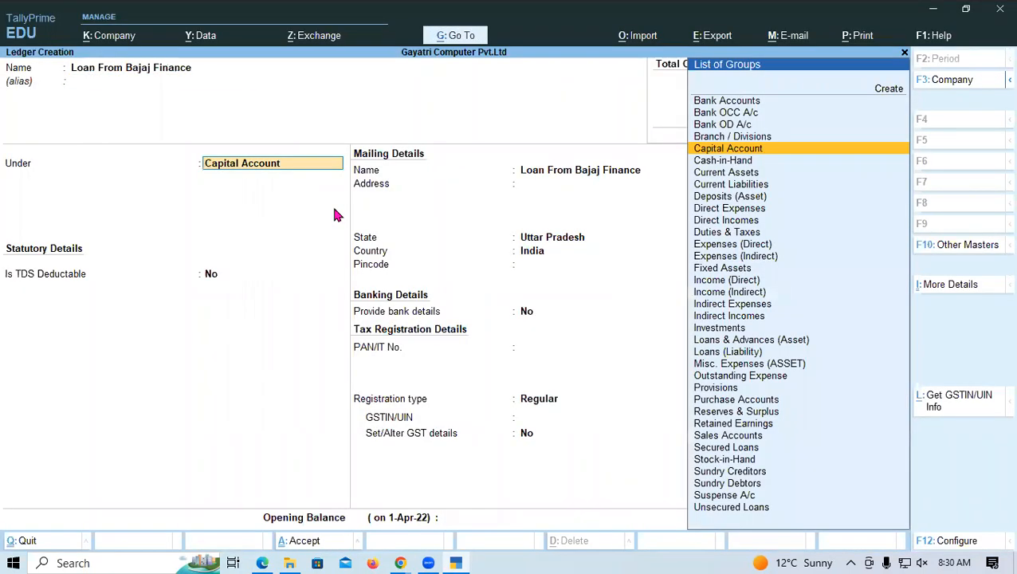
pyautogui.hotkey('alt', 'Tab')
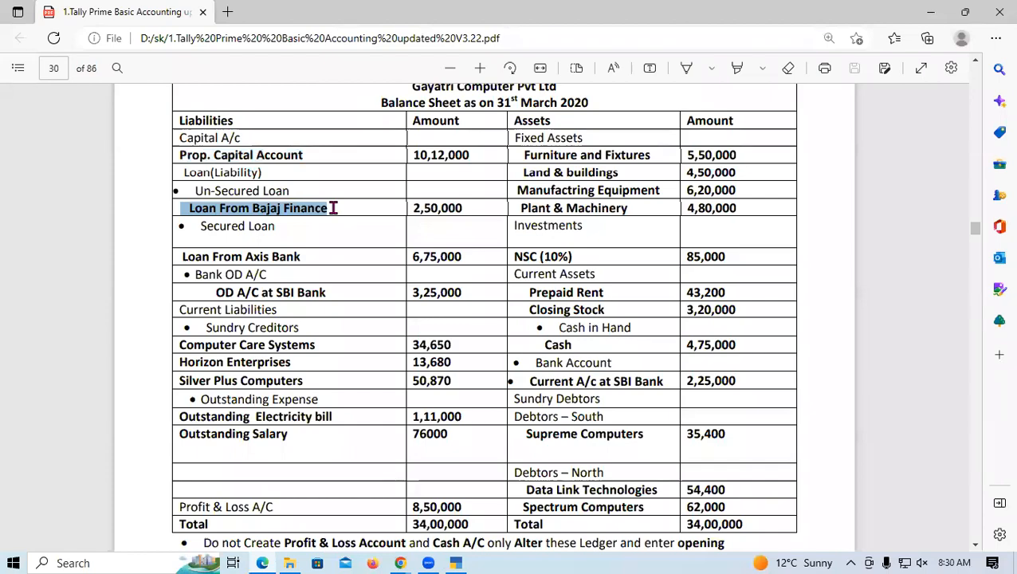
pyautogui.hotkey('alt', 'Tab')
pyautogui.write('Un')
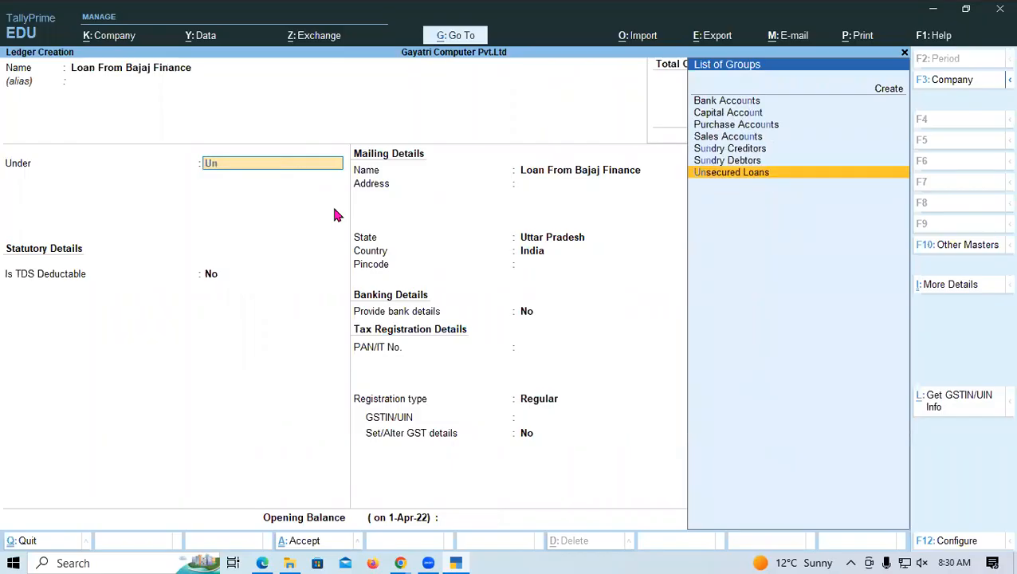
pyautogui.press('Return')
pyautogui.press('Return')
pyautogui.press('Return')
pyautogui.press('Return')
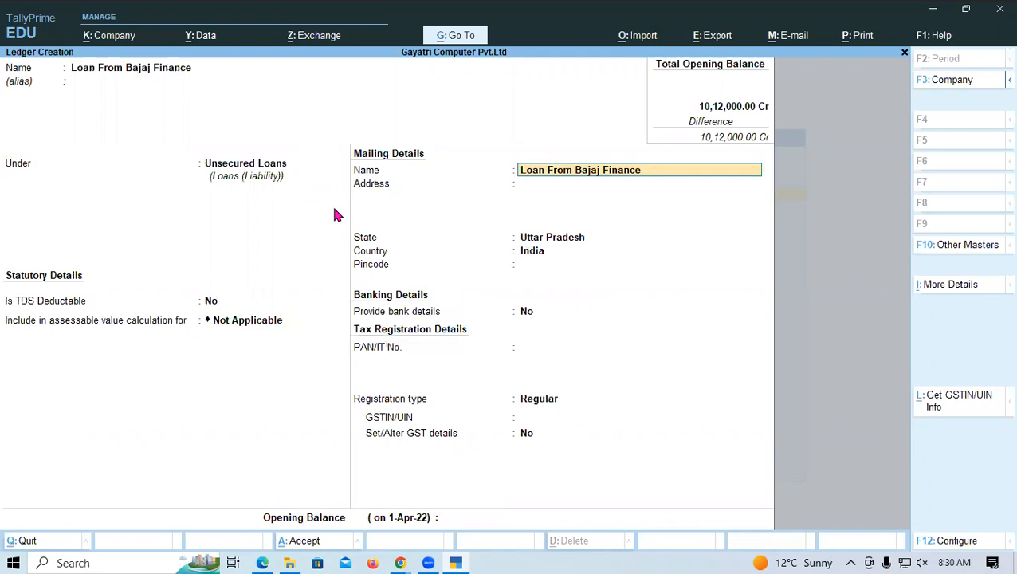
pyautogui.press('Return')
pyautogui.press('Return')
pyautogui.press('Return')
pyautogui.press('Return')
pyautogui.press('Return')
pyautogui.press('Return')
pyautogui.press('Return')
pyautogui.press('Return')
pyautogui.press('Return')
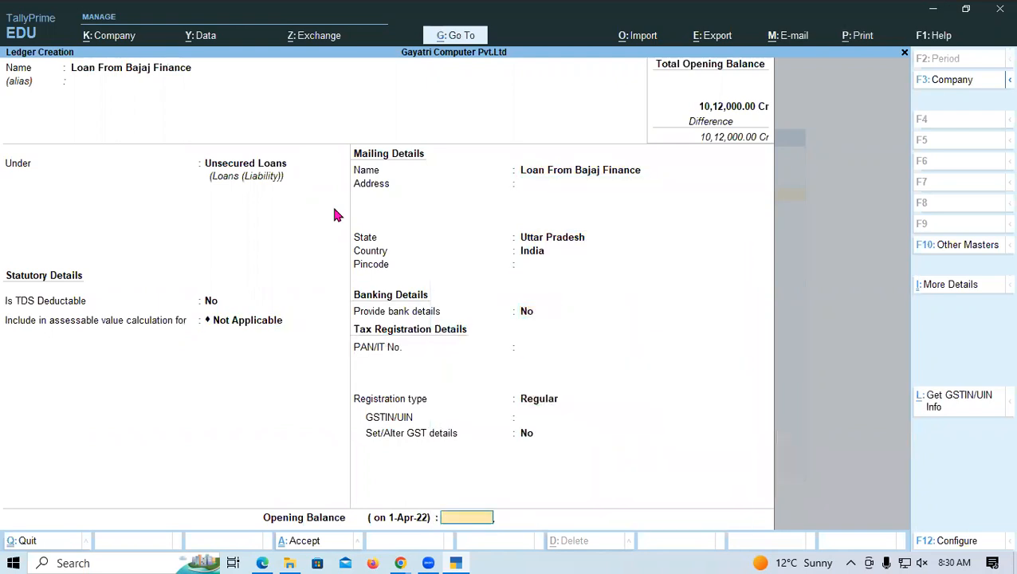
# Check the amount in the PDF, set the Loan From Bajaj Finance opening balance to 2,50,000 Cr, and save the ledger
pyautogui.hotkey('alt', 'Tab')
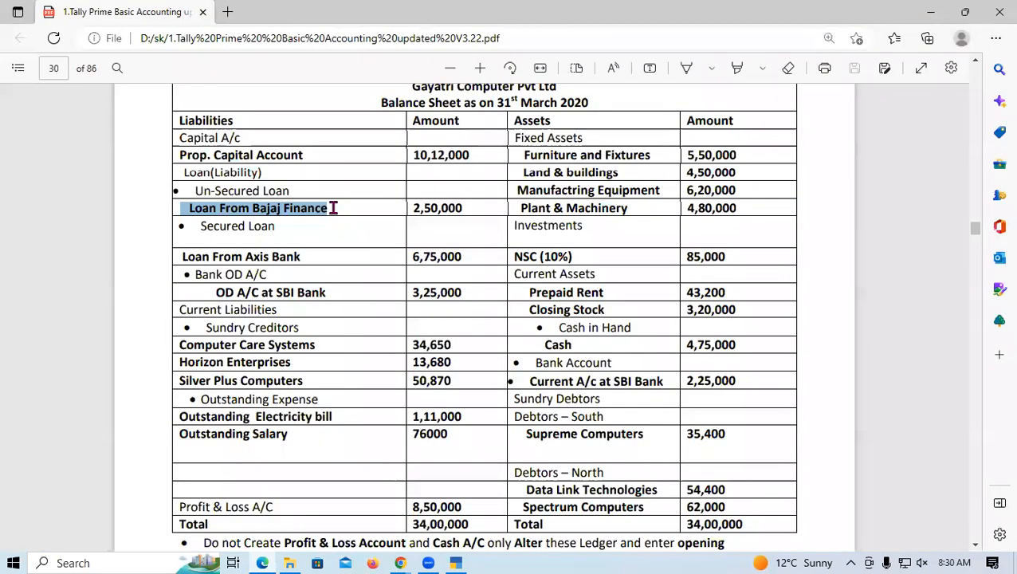
pyautogui.hotkey('alt', 'Tab')
pyautogui.write('250000')
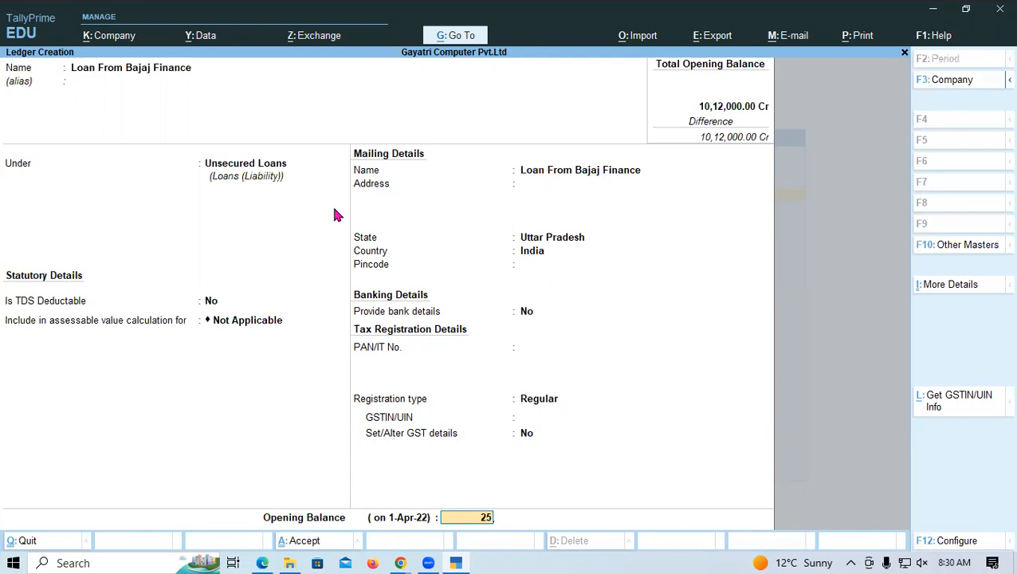
pyautogui.press('Return')
pyautogui.press('Return')
pyautogui.press('Return')
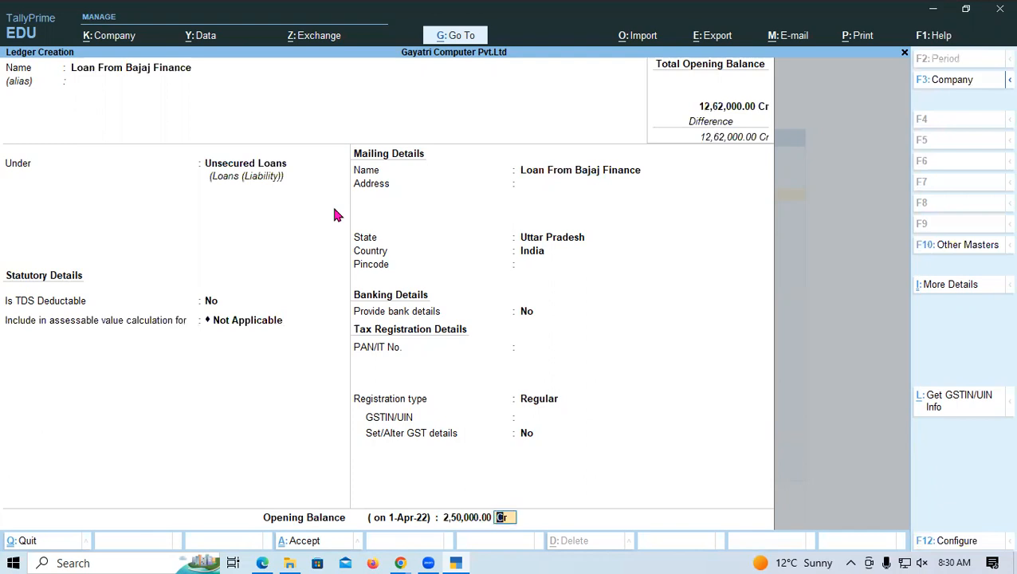
# Copy Loan From Axis Bank from the balance sheet PDF and use it as the next ledger's name in TallyPrime, without an alias
pyautogui.hotkey('alt', 'Tab')
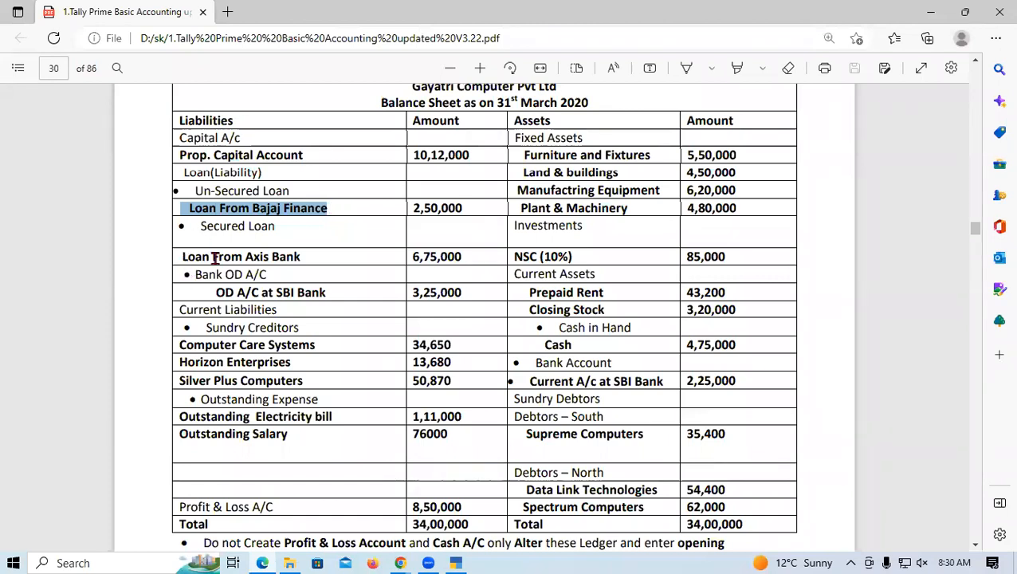
pyautogui.moveTo(182, 257); pyautogui.dragTo(302, 256)
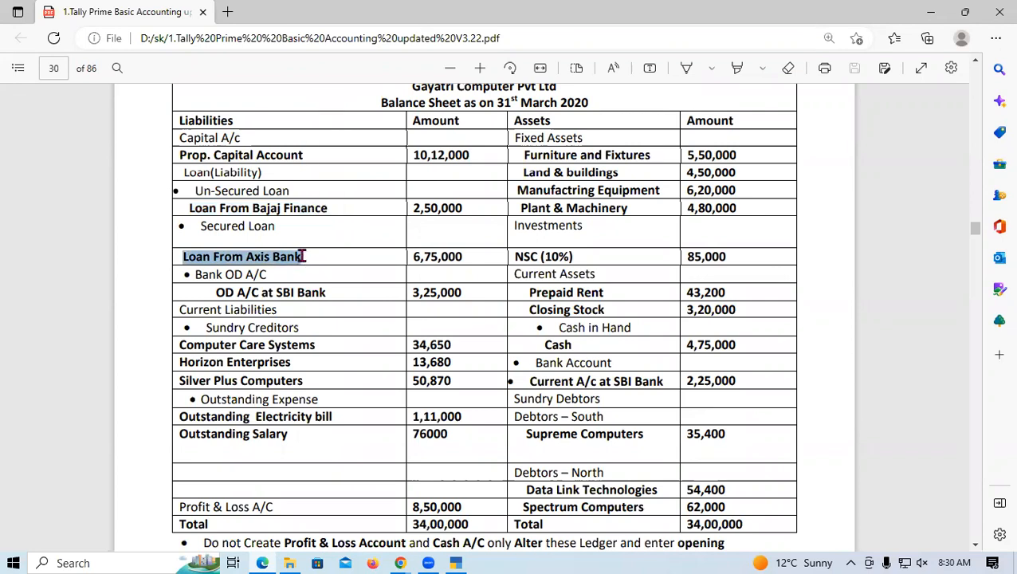
pyautogui.hotkey('alt', 'Tab')
pyautogui.hotkey('ctrl', 'v')
pyautogui.press('Return')
pyautogui.press('Return')
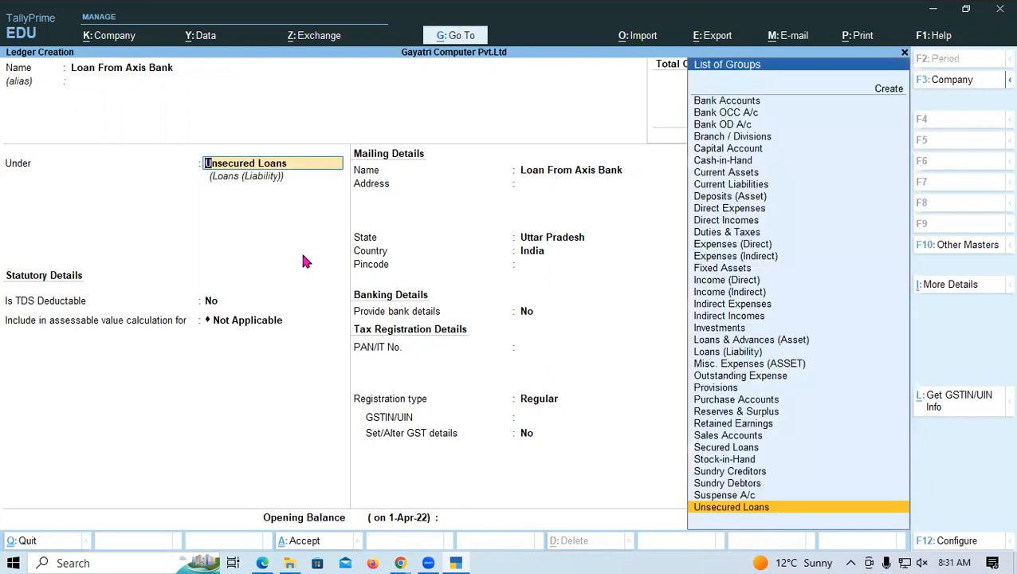
# Place the Loan From Axis Bank ledger under Secured Loans, keeping the default statutory, mailing, banking and tax details
pyautogui.write('Se')
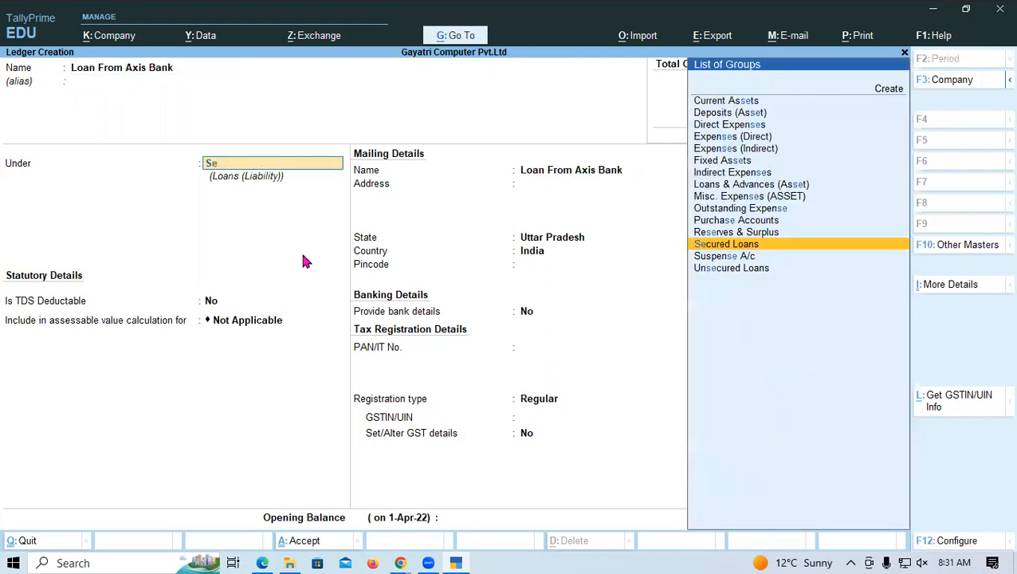
pyautogui.press('Return')
pyautogui.press('Return')
pyautogui.press('Return')
pyautogui.press('Return')
pyautogui.press('Return')
pyautogui.press('Return')
pyautogui.press('Return')
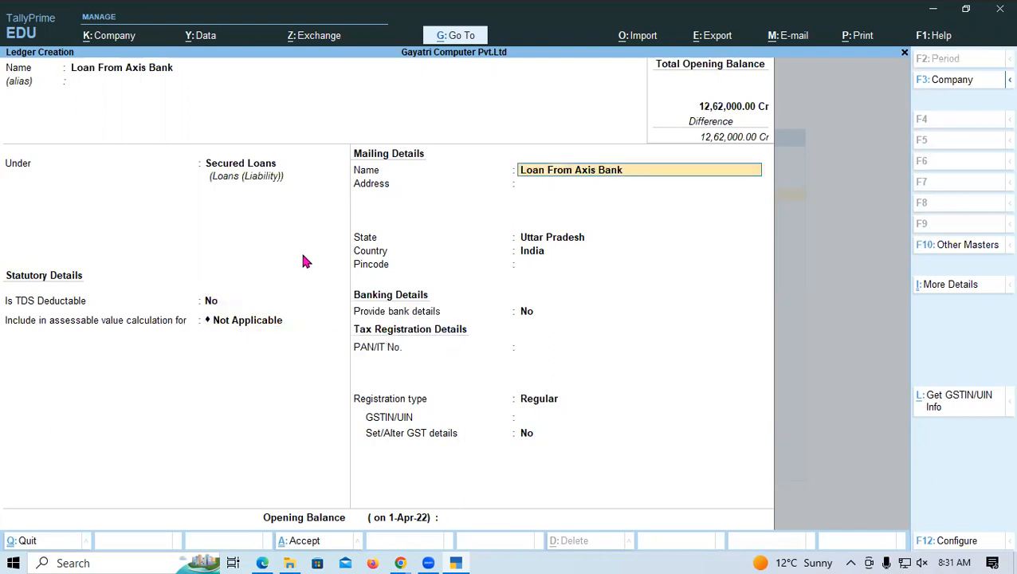
pyautogui.press('Return')
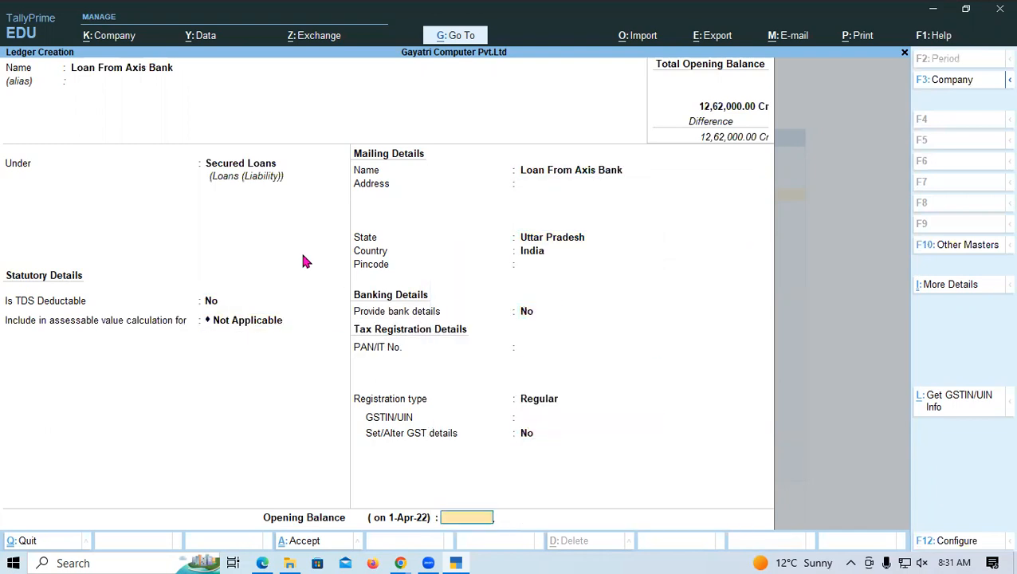
# Set the Loan From Axis Bank opening balance to 6,75,000 Cr and save the ledger
pyautogui.write('675000')
pyautogui.press('Return')
pyautogui.press('Return')
pyautogui.press('Return')
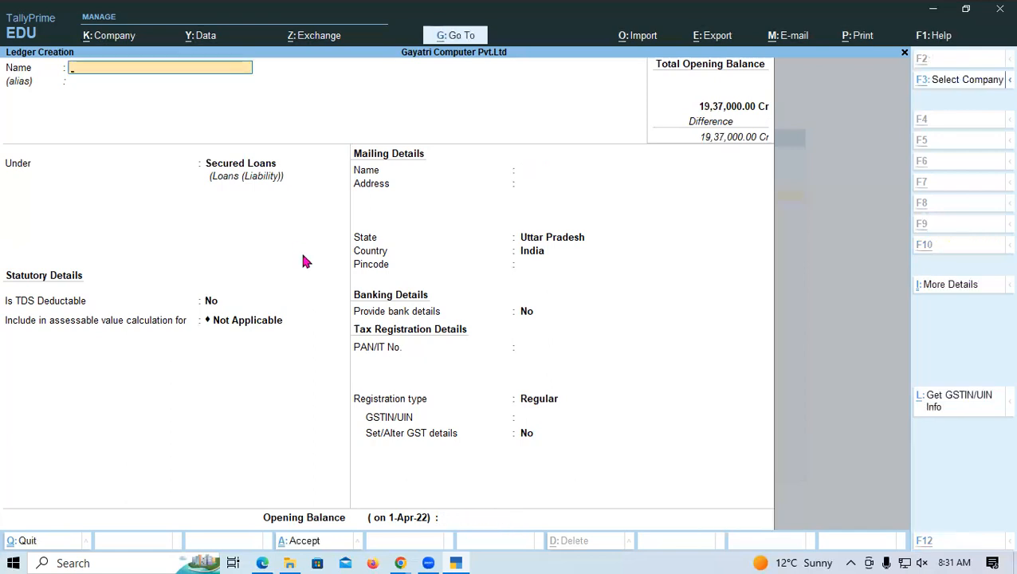
# Copy OD A/C at SBI Bank from the balance sheet PDF and use it as the next ledger's name in TallyPrime, without an alias
pyautogui.hotkey('alt', 'Tab')
pyautogui.scroll(-1, 220, 295)
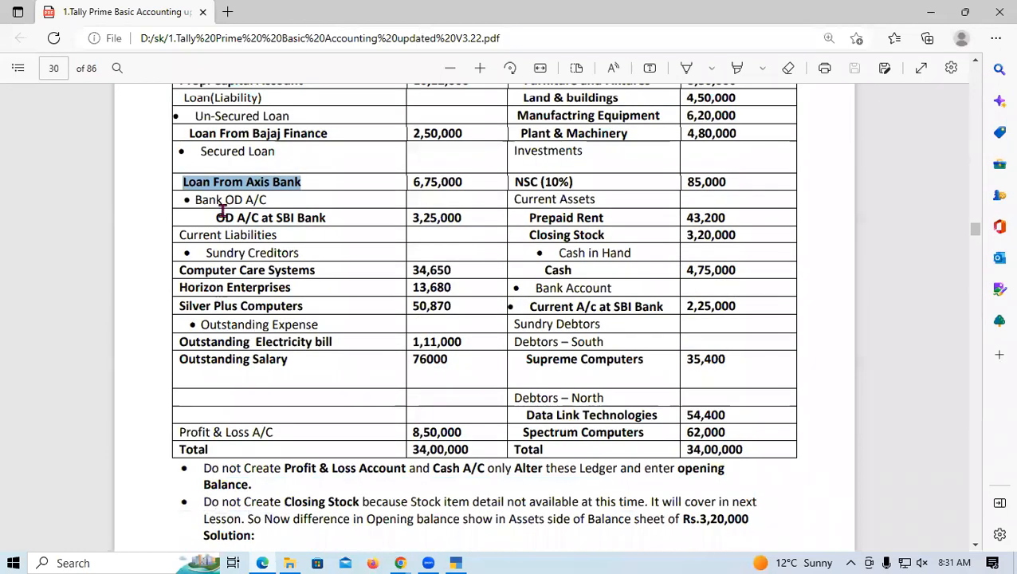
pyautogui.moveTo(216, 218); pyautogui.dragTo(328, 224)
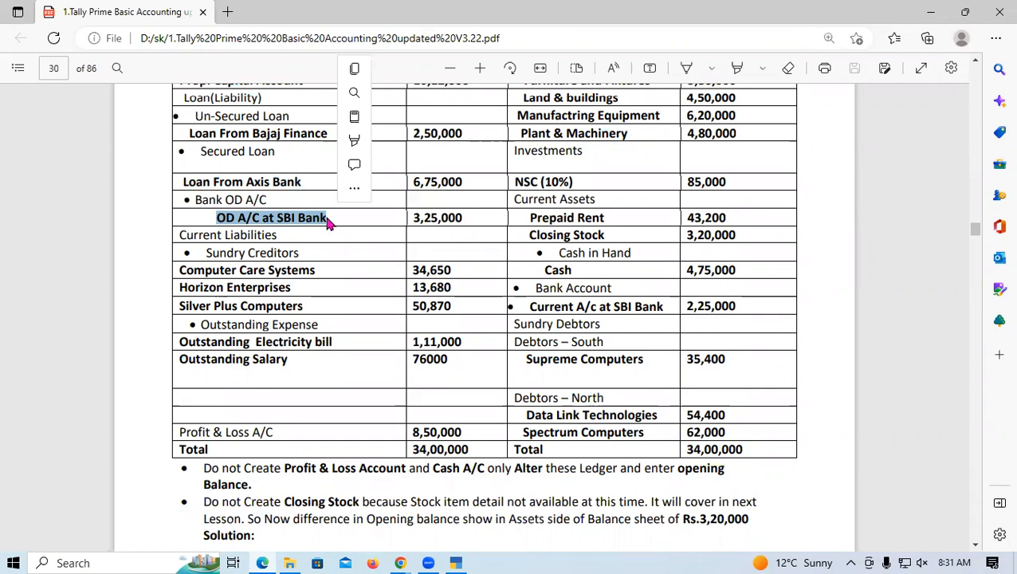
pyautogui.hotkey('ctrl', 'c')
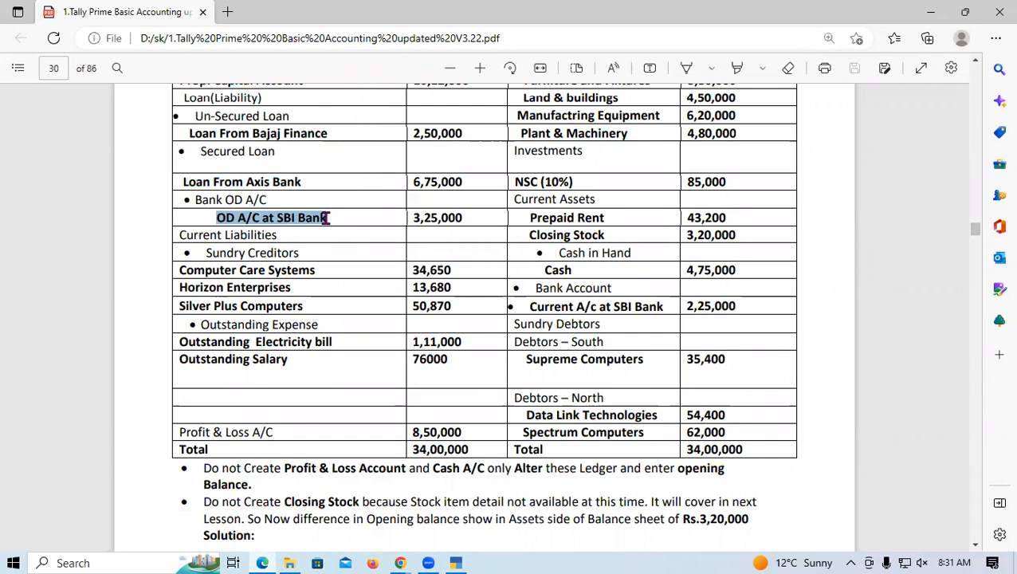
pyautogui.hotkey('alt', 'Tab')
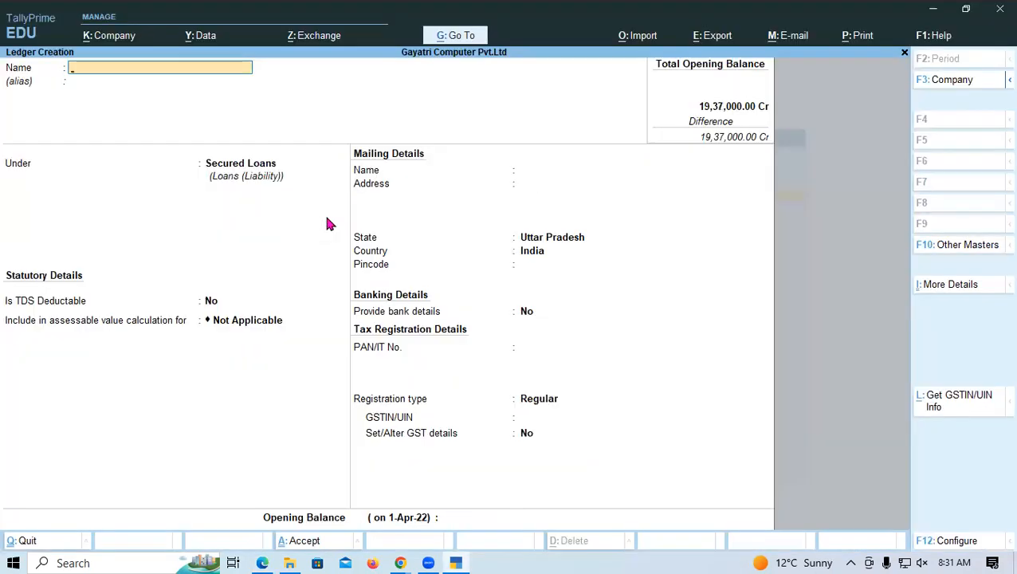
pyautogui.hotkey('ctrl', 'v')
pyautogui.press('Return')
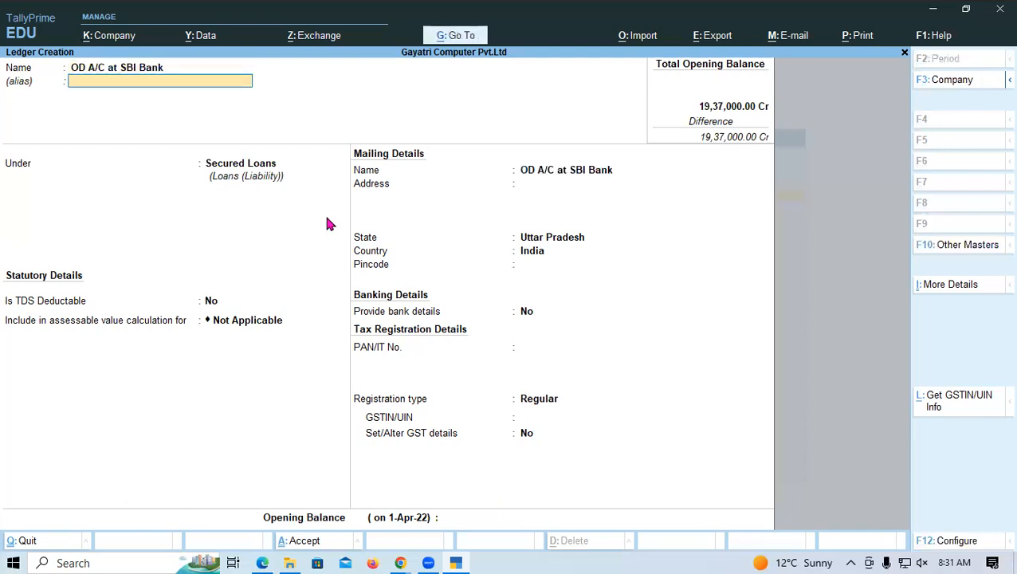
pyautogui.press('Return')
# Place the OD A/C at SBI Bank ledger under the Bank OD A/c group
pyautogui.write('Ban')
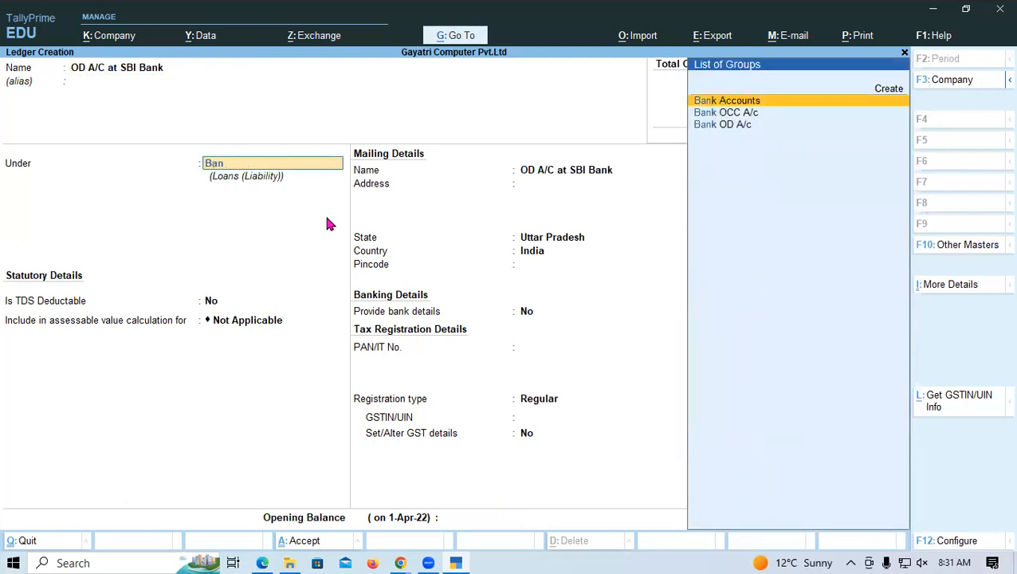
pyautogui.press('Down')
pyautogui.press('Down')
pyautogui.press('Return')
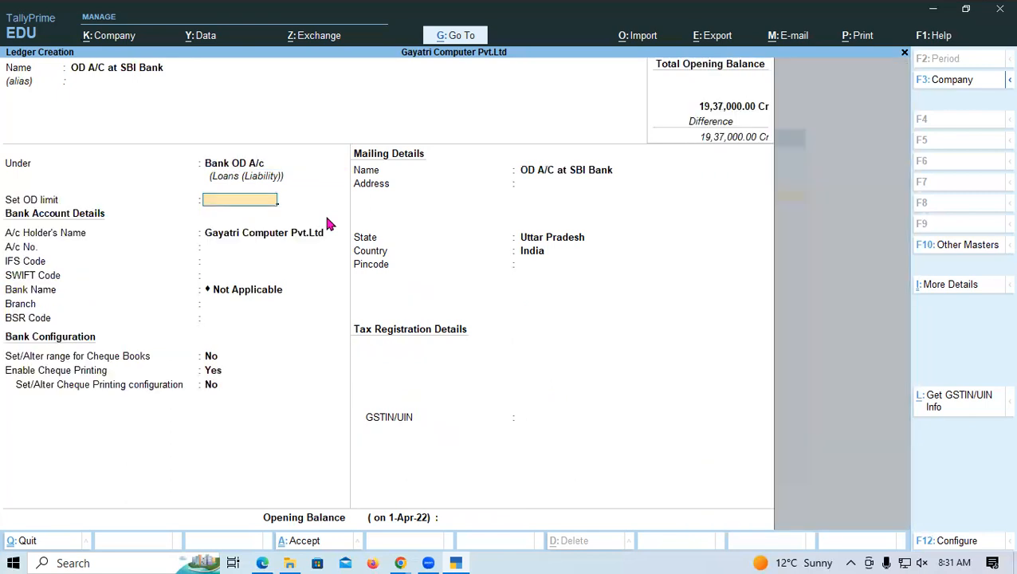
# Keep the default bank account, cheque and mailing details for OD A/C at SBI Bank, leaving the OD limit and GSTIN/UIN blank
pyautogui.press('Return')
pyautogui.press('Return')
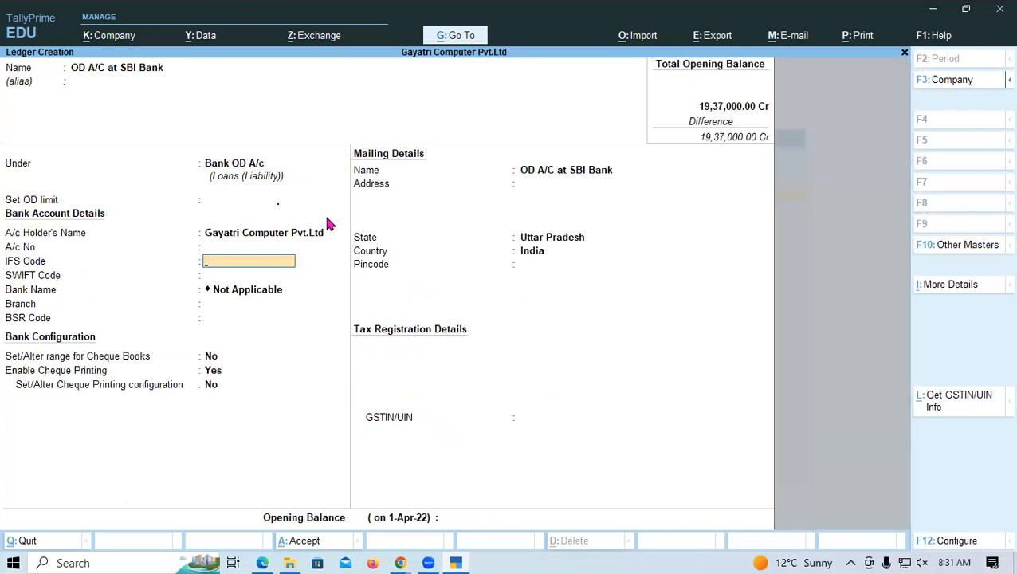
pyautogui.press('Return')
pyautogui.press('Return')
pyautogui.press('Return')
pyautogui.press('Return')
pyautogui.press('Return')
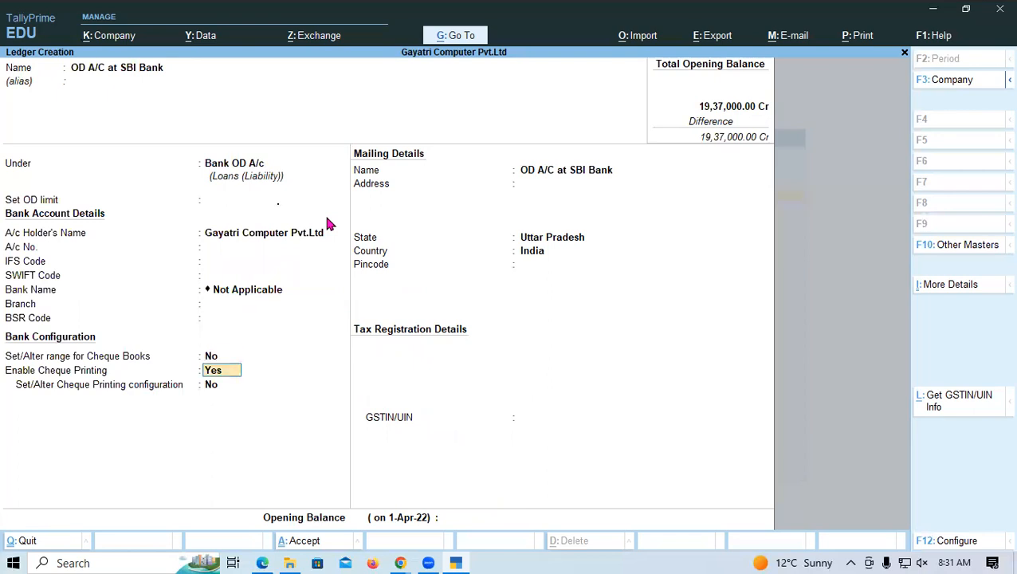
pyautogui.press('Return')
pyautogui.press('Return')
pyautogui.press('Return')
pyautogui.press('Return')
pyautogui.press('Return')
pyautogui.press('Return')
pyautogui.press('Return')
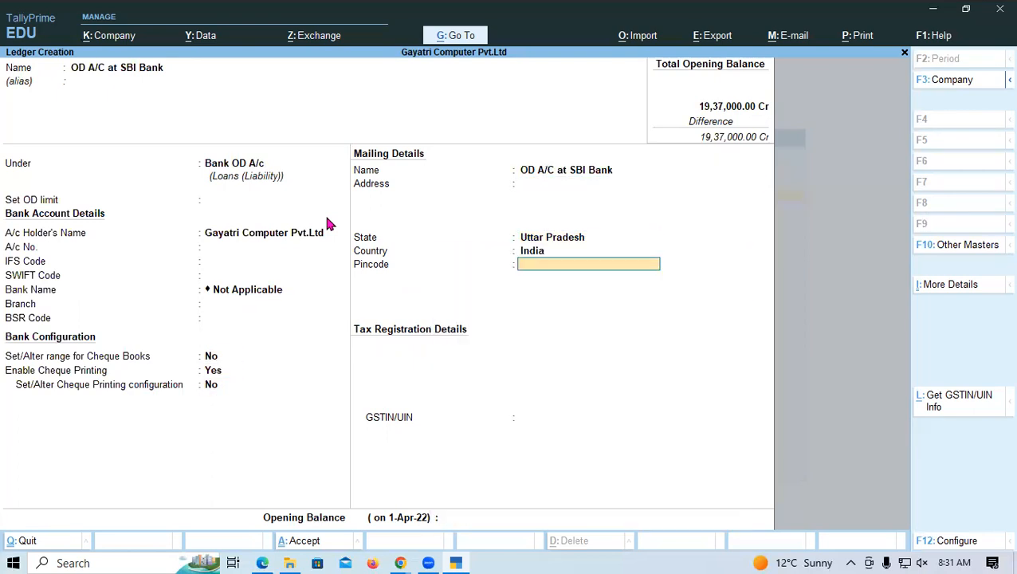
pyautogui.press('Return')
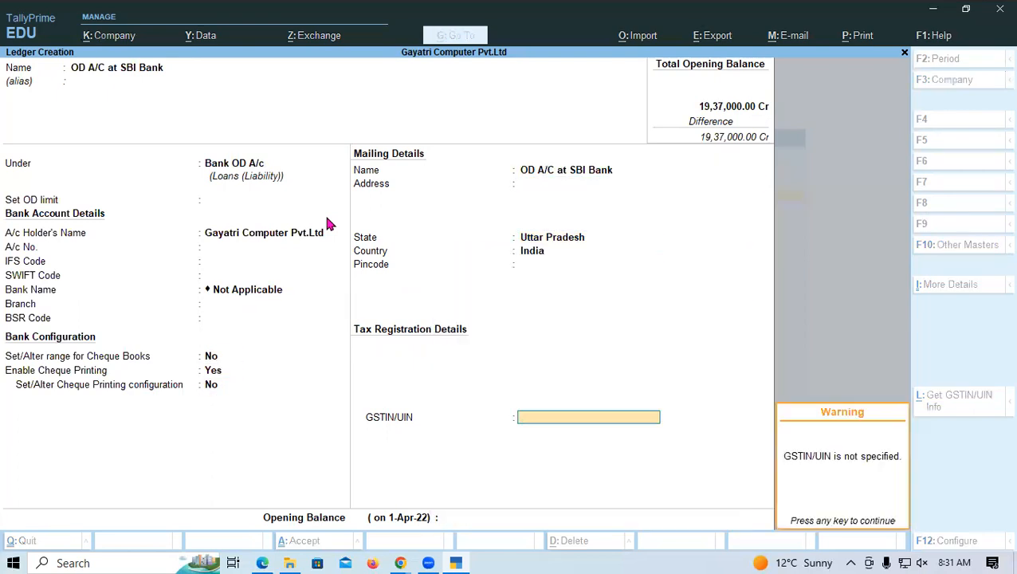
pyautogui.press('Return')
# Check the amount in the PDF, set the OD A/C at SBI Bank opening balance to 3,25,000 Cr, and save the ledger
pyautogui.hotkey('alt', 'Tab')
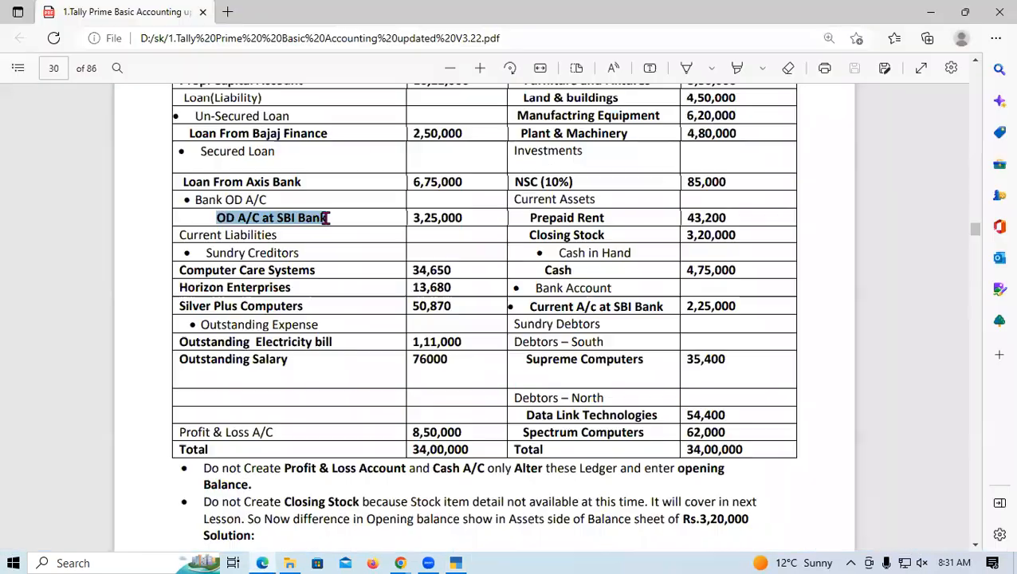
pyautogui.hotkey('alt', 'Tab')
pyautogui.write('3,25,0')
pyautogui.write('000')
pyautogui.press('Return')
pyautogui.press('Return')
pyautogui.press('Return')
# Copy Computer Care Systems from the PDF's Sundry Creditors entries and use it as the next ledger's name in TallyPrime, without an alias
pyautogui.hotkey('alt', 'Tab')
pyautogui.moveTo(180, 234); pyautogui.dragTo(295, 252)
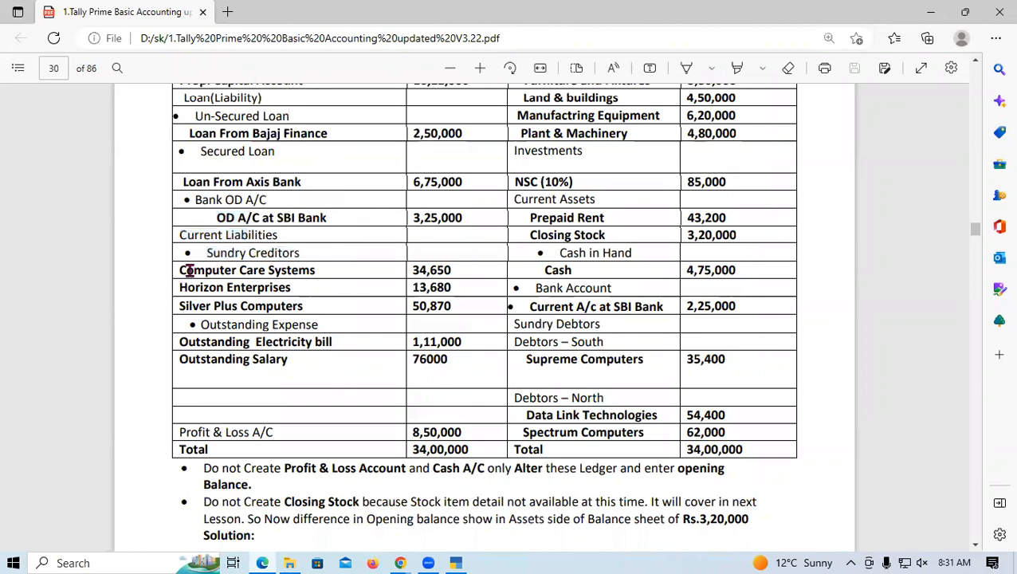
pyautogui.moveTo(180, 270); pyautogui.dragTo(322, 270)
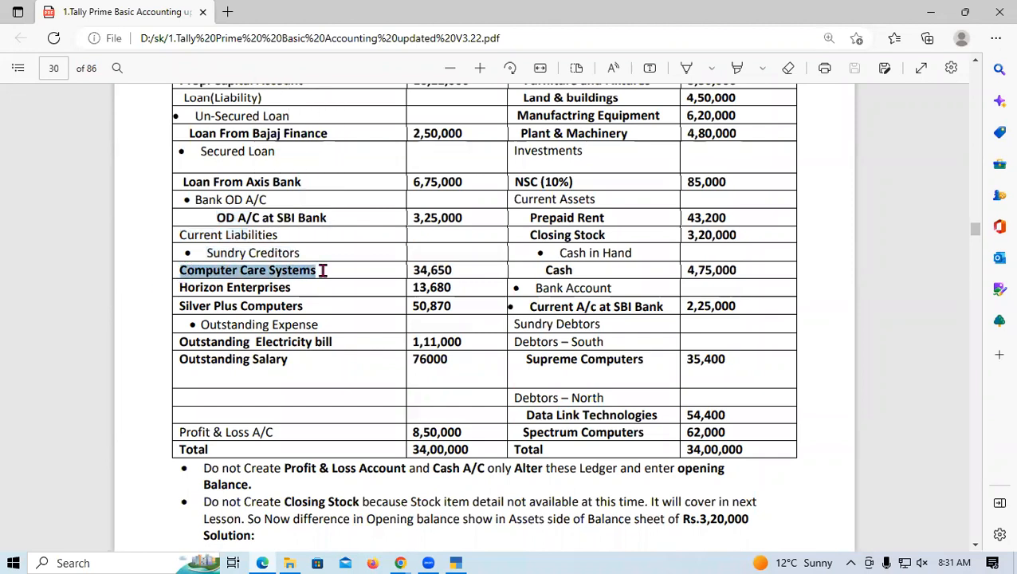
pyautogui.hotkey('ctrl', 'c')
pyautogui.hotkey('alt', 'Tab')
pyautogui.hotkey('ctrl', 'alt', 'v')
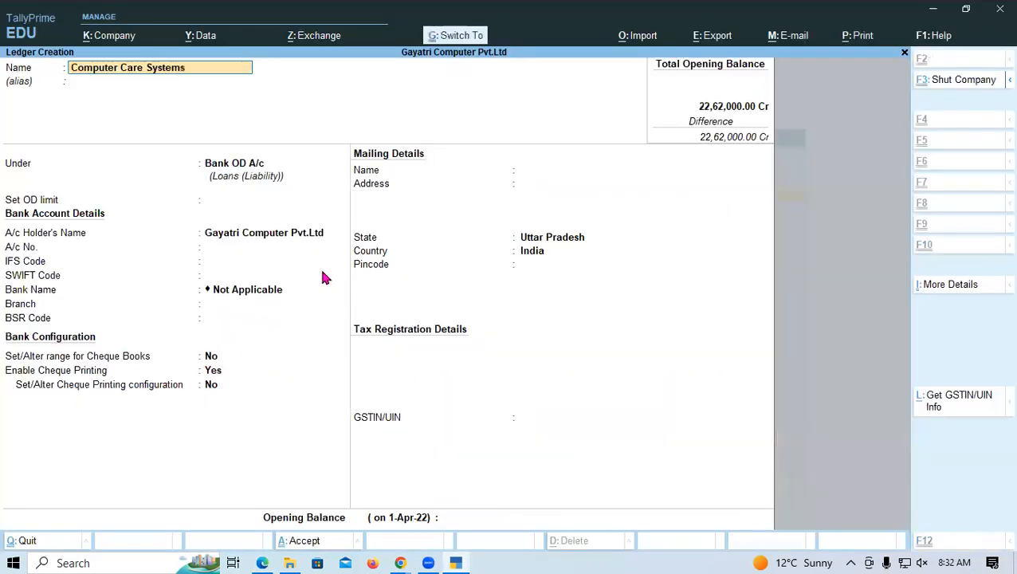
pyautogui.press('Return')
pyautogui.press('Return')
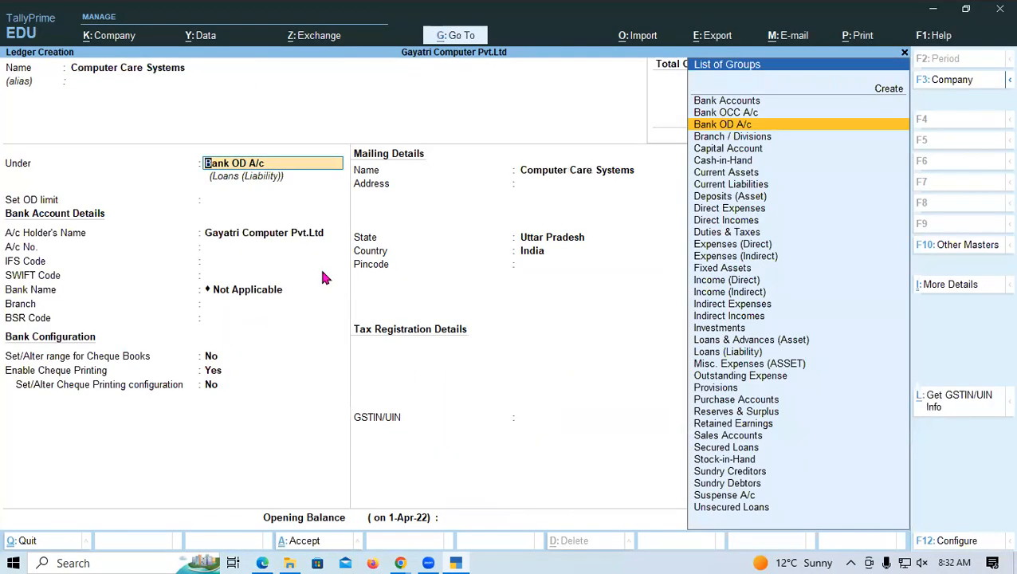
# Place the Computer Care Systems ledger under Sundry Creditors, keeping bill-by-bill balances at Yes and the default statutory, mailing, banking and tax details
pyautogui.write('Sun')
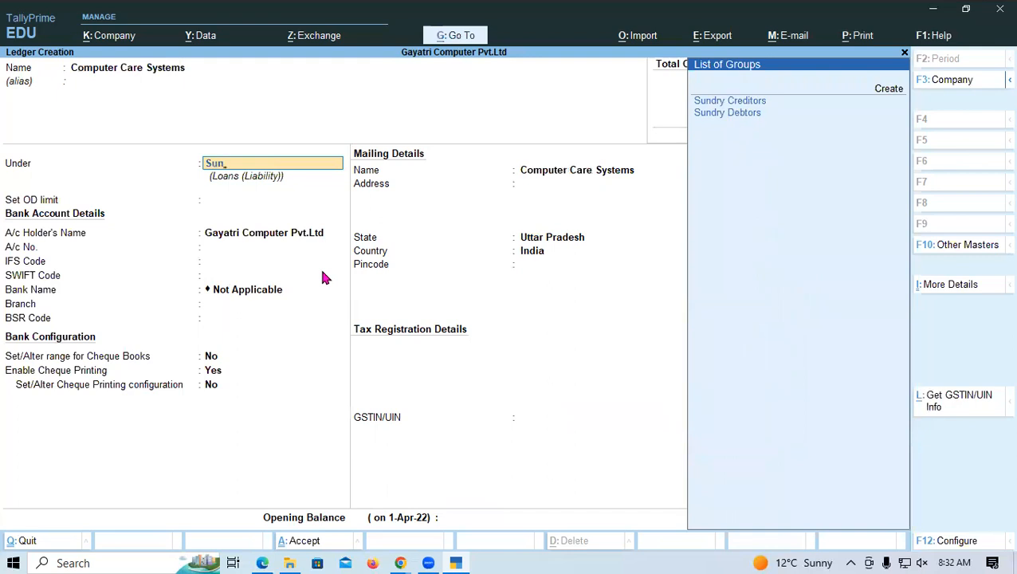
pyautogui.press('Return')
pyautogui.press('Return')
pyautogui.press('Return')
pyautogui.press('Return')
pyautogui.press('Return')
pyautogui.press('Return')
pyautogui.press('Return')
pyautogui.press('Return')
pyautogui.press('Return')
pyautogui.press('Return')
pyautogui.press('Return')
pyautogui.press('Return')
pyautogui.press('Return')
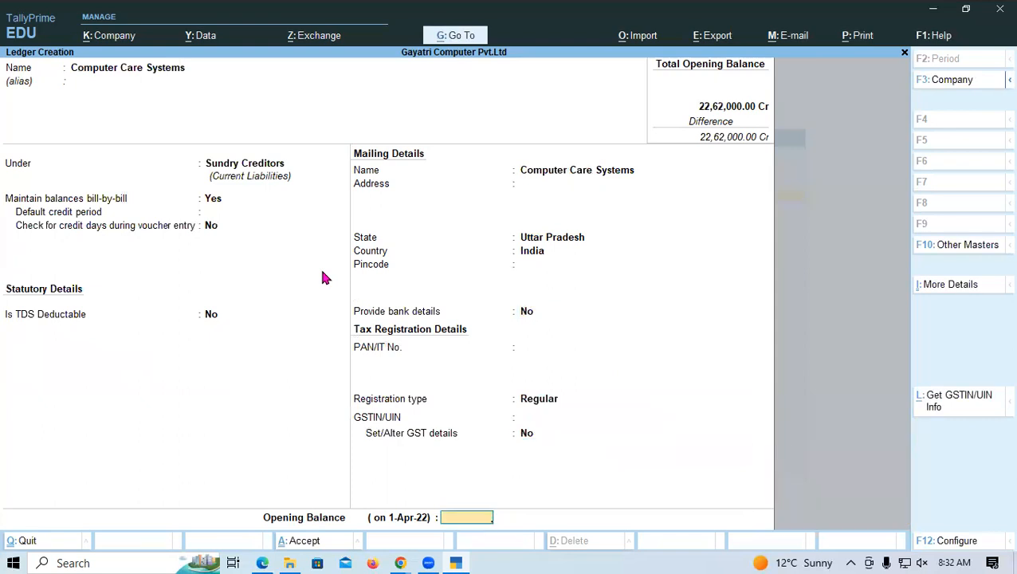
# Set the Computer Care Systems opening balance to 34,650 Cr, leave it on account without bill references, and save the ledger
pyautogui.write('34650')
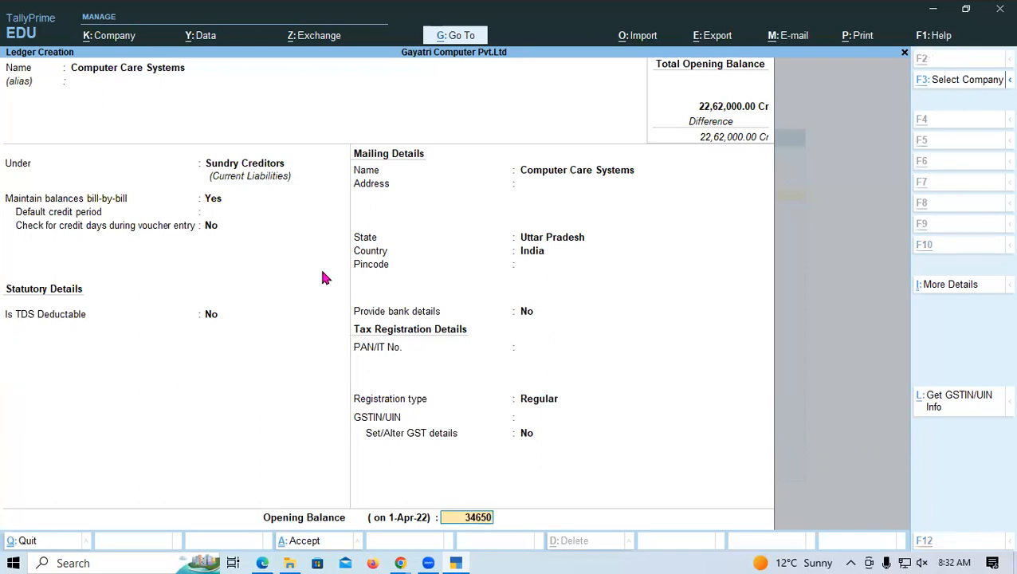
pyautogui.hotkey('alt', 'Tab')
pyautogui.hotkey('alt', 'Tab')
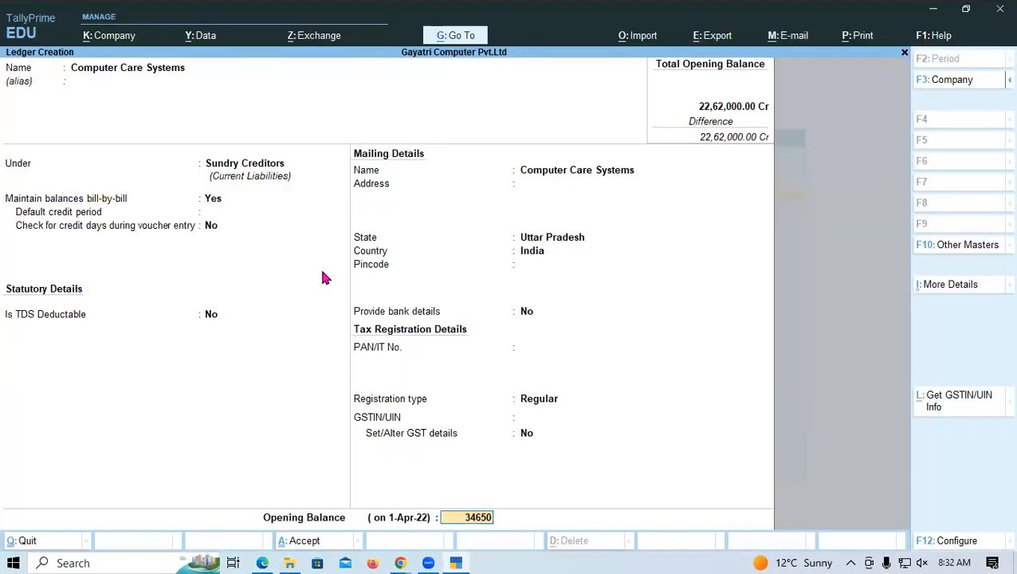
pyautogui.press('Return')
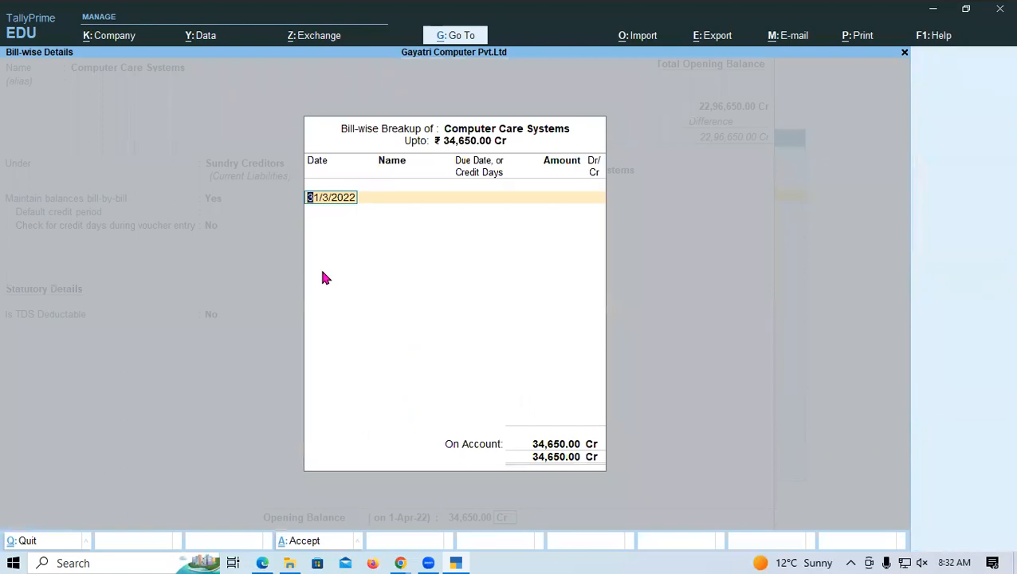
pyautogui.press('Return')
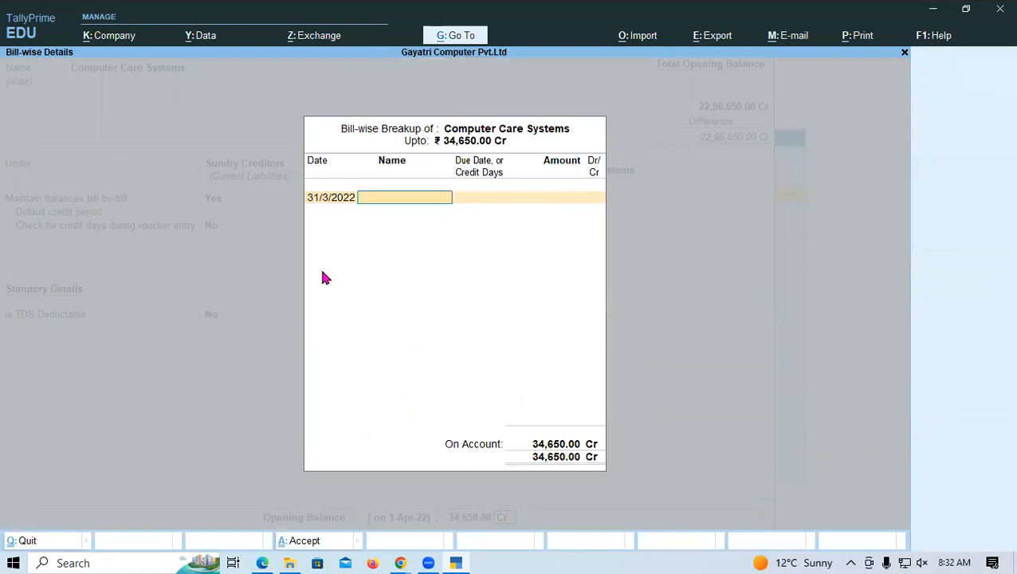
pyautogui.press('Return')
pyautogui.press('Return')
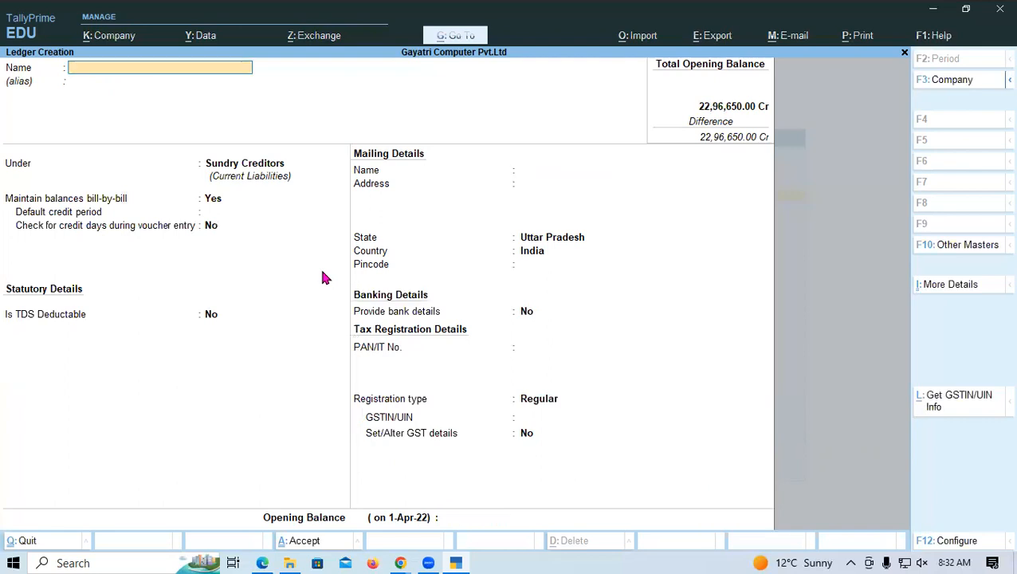
# Copy Horizon Enterprises from the PDF's Sundry Creditors entries and use it as the next ledger's name in TallyPrime
pyautogui.hotkey('alt', 'Tab')
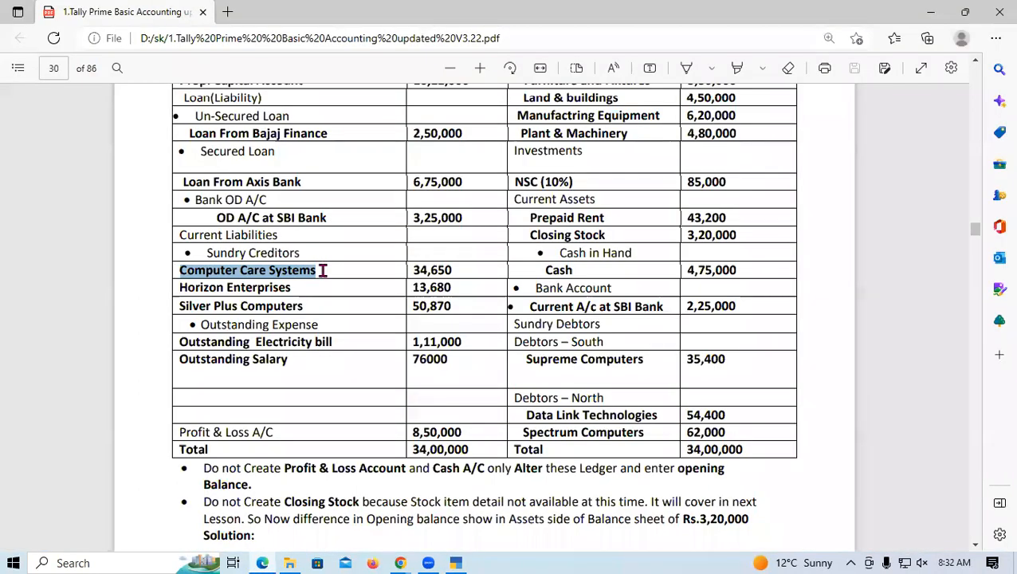
pyautogui.moveTo(180, 286); pyautogui.dragTo(293, 287)
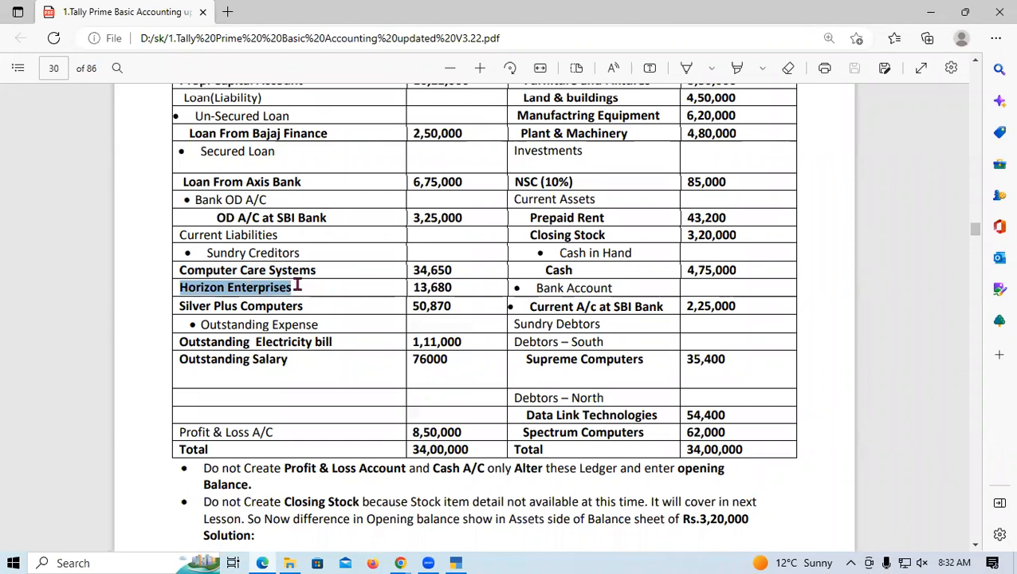
pyautogui.hotkey('alt', 'Tab')
pyautogui.hotkey('ctrl', 'alt', 'v')
pyautogui.press('Return')
# Keep Horizon Enterprises under Sundry Creditors with bill-by-bill balances at Yes, no alias, and the default statutory, mailing, banking and tax details
pyautogui.press('Return')
pyautogui.press('Return')
pyautogui.press('Return')
pyautogui.press('Return')
pyautogui.press('Return')
pyautogui.press('Return')
pyautogui.press('Return')
pyautogui.press('Return')
pyautogui.press('Return')
pyautogui.press('Return')
pyautogui.press('Return')
pyautogui.press('Return')
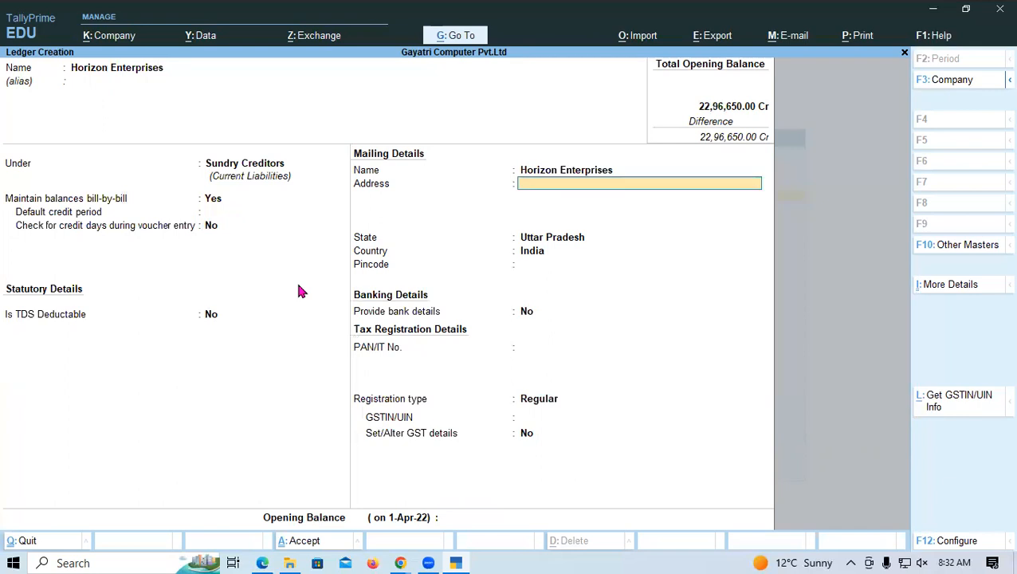
pyautogui.press('Return')
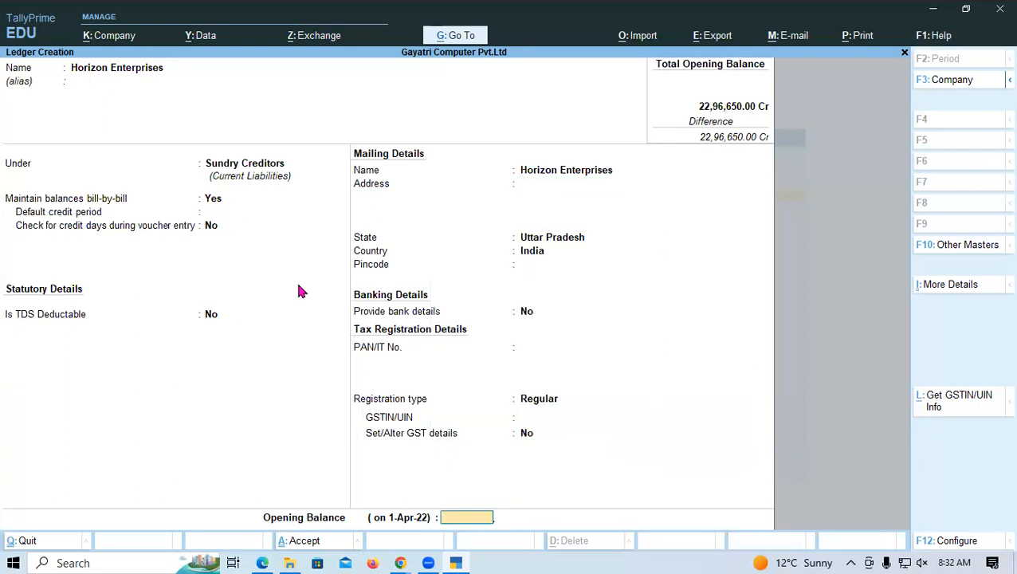
# Check the PDF, set the Horizon Enterprises opening balance to 15,480 Cr without bill references, and save the ledger
pyautogui.hotkey('alt', 'Tab')
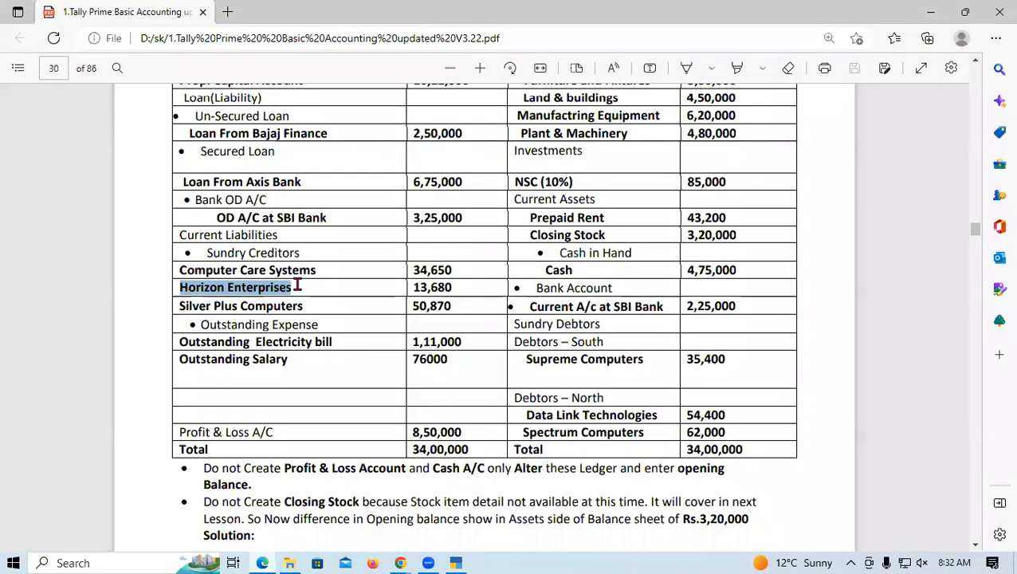
pyautogui.hotkey('alt', 'Tab')
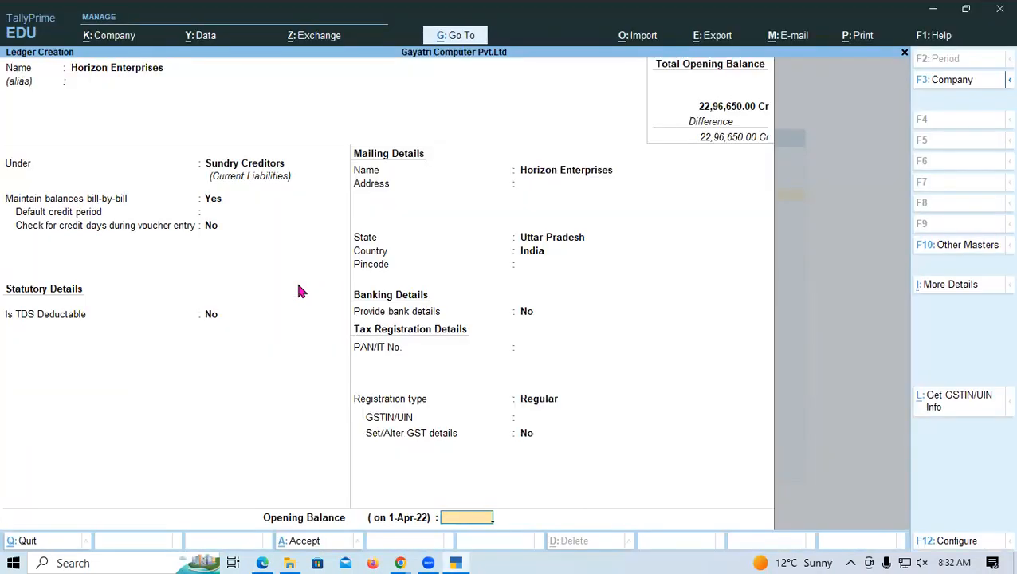
pyautogui.write('15480')
pyautogui.press('Return')
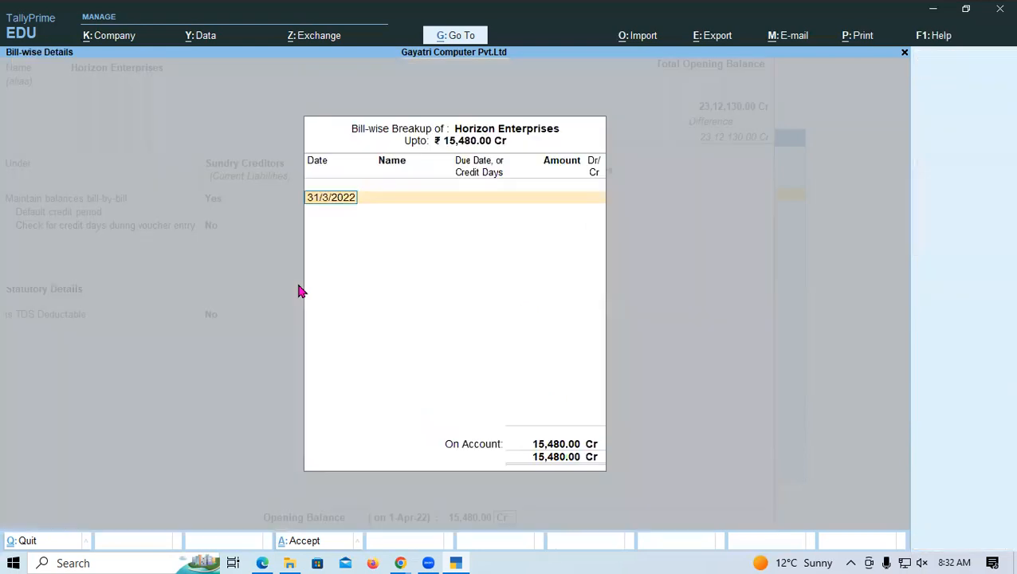
pyautogui.hotkey('ctrl', 'a')
pyautogui.press('Return')
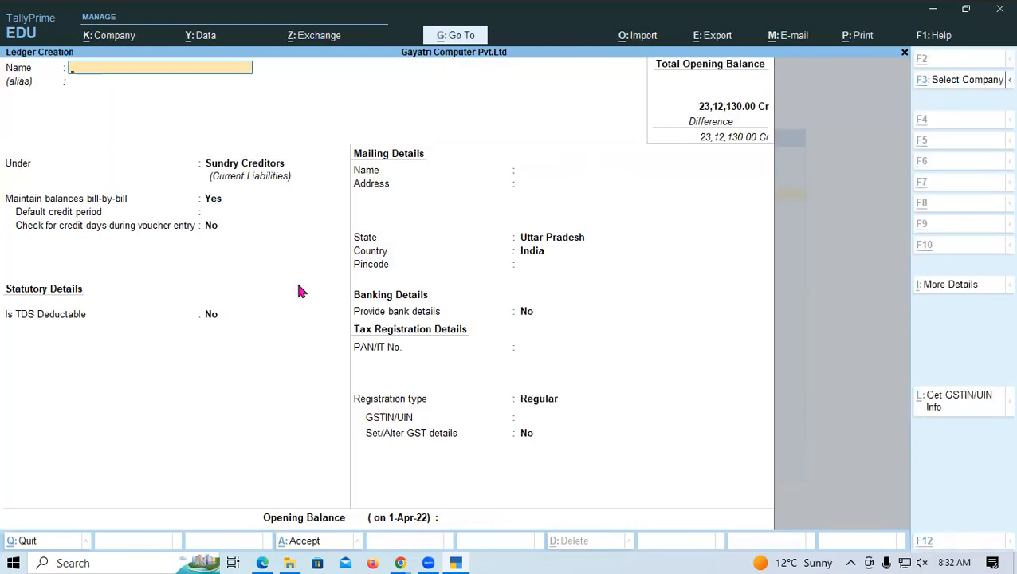
# Copy Silver Plus Computers from the PDF's Sundry Creditors entries and use it as the next ledger's name in TallyPrime
pyautogui.hotkey('alt', 'Tab')
pyautogui.moveTo(226, 311); pyautogui.dragTo(310, 311)
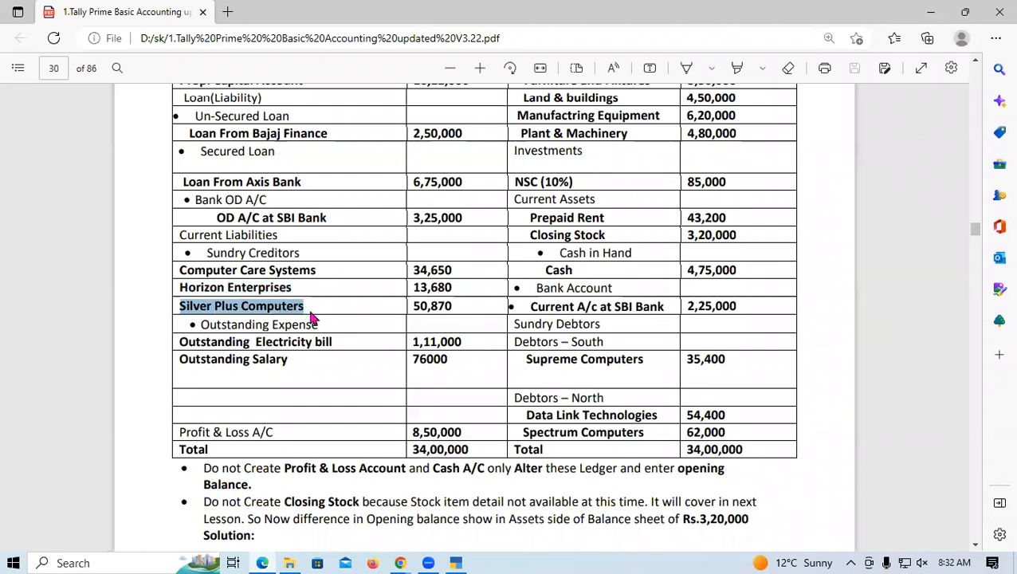
pyautogui.hotkey('ctrl', 'c')
pyautogui.hotkey('alt', 'Tab')
pyautogui.hotkey('ctrl', 'alt', 'v')
pyautogui.press('Return')
# Keep Silver Plus Computers under Sundry Creditors with bill-by-bill balances at Yes, no alias, and the default statutory, mailing, banking and tax details
pyautogui.press('Return')
pyautogui.press('Return')
pyautogui.press('Return')
pyautogui.press('Return')
pyautogui.press('Return')
pyautogui.press('Return')
pyautogui.press('Return')
pyautogui.press('Return')
pyautogui.press('Return')
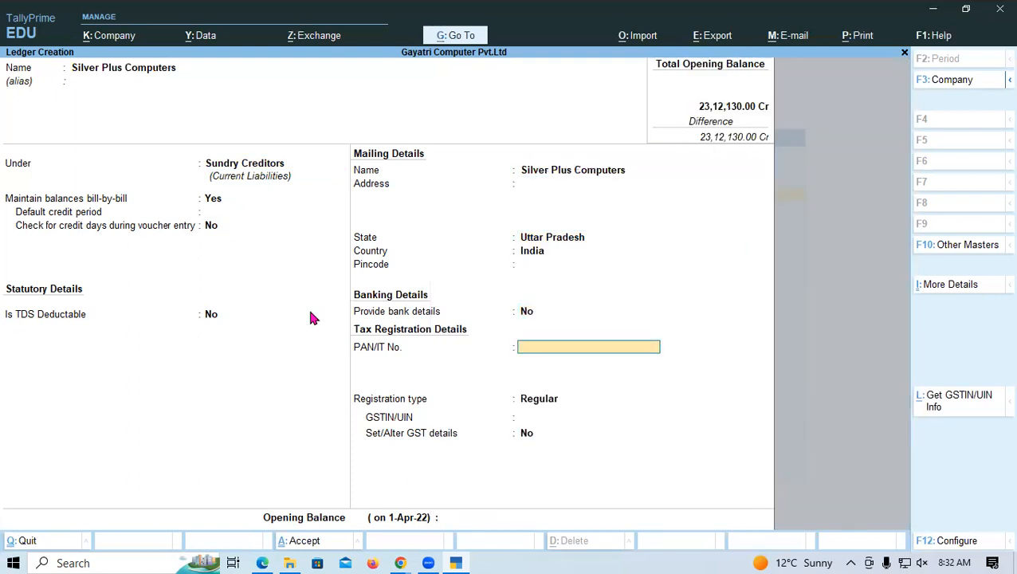
pyautogui.press('Return')
pyautogui.press('Return')
pyautogui.press('Return')
pyautogui.press('Return')
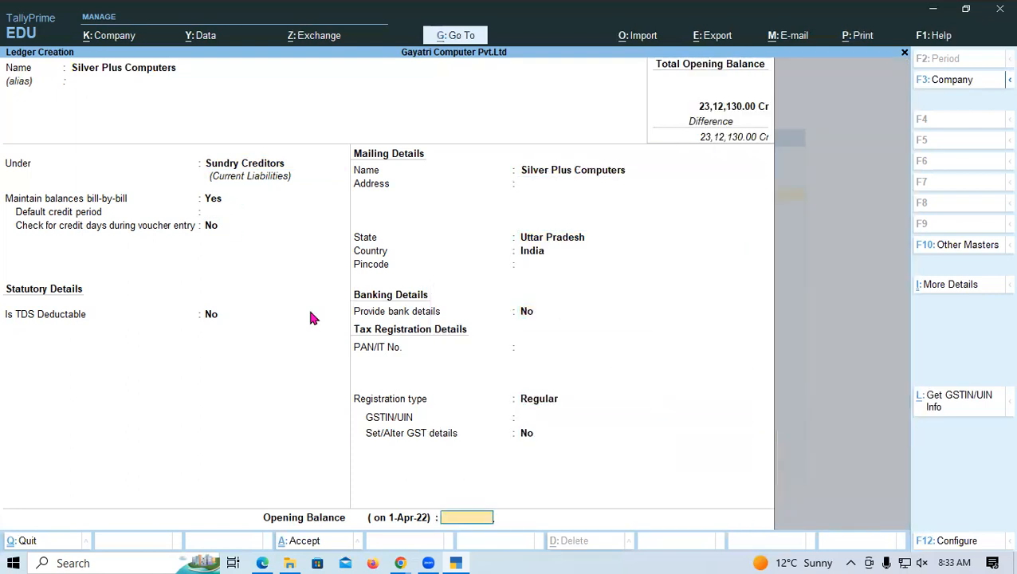
# Check the amount in the PDF, set the Silver Plus Computers opening balance to 50,870 Cr without bill references, and save the ledger
pyautogui.hotkey('alt', 'Tab')
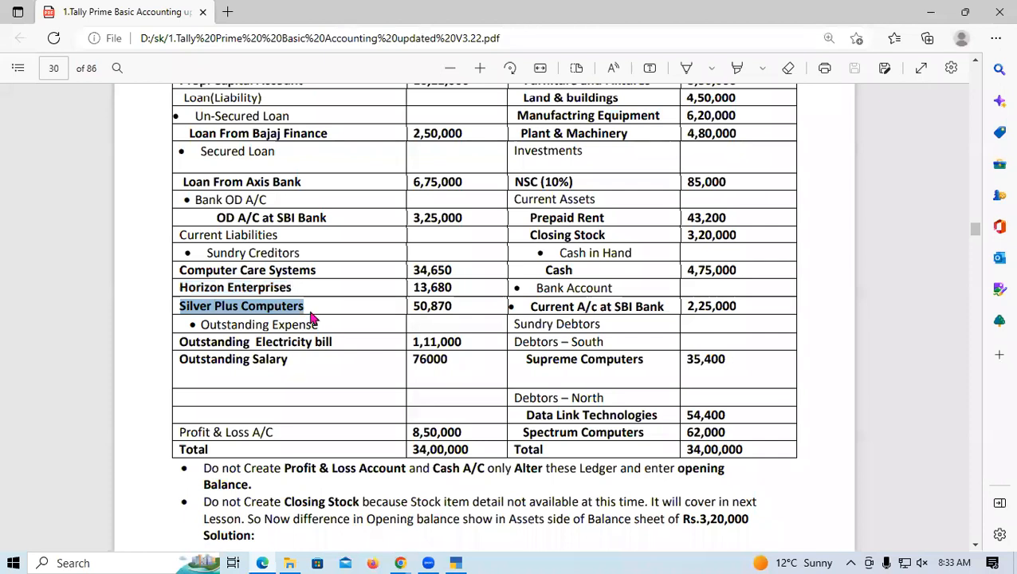
pyautogui.hotkey('alt', 'Tab')
pyautogui.write('80')
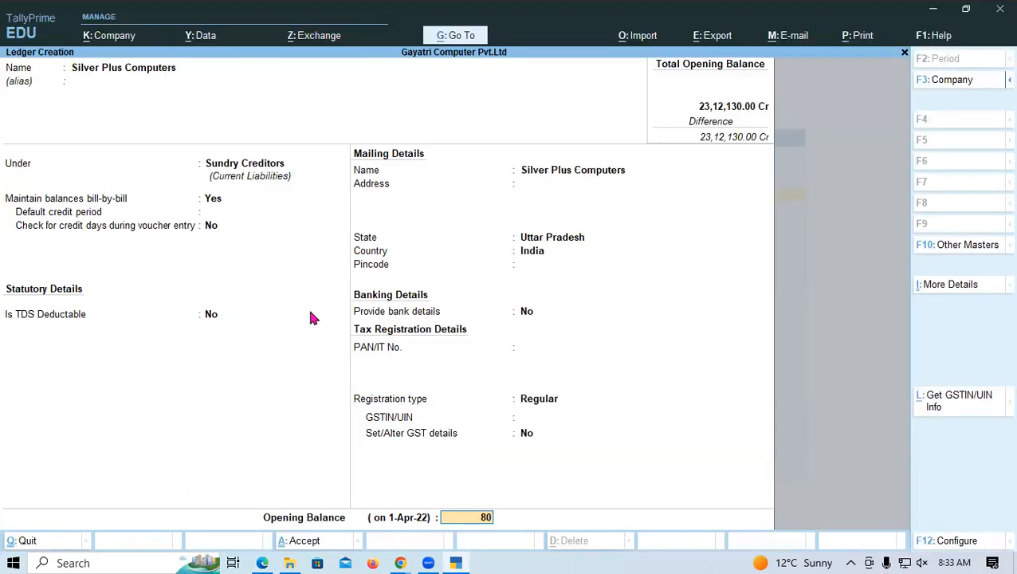
pyautogui.press('BackSpace')
pyautogui.press('BackSpace')
pyautogui.write('50870')
pyautogui.press('Return')
pyautogui.press('Return')
pyautogui.press('Return')
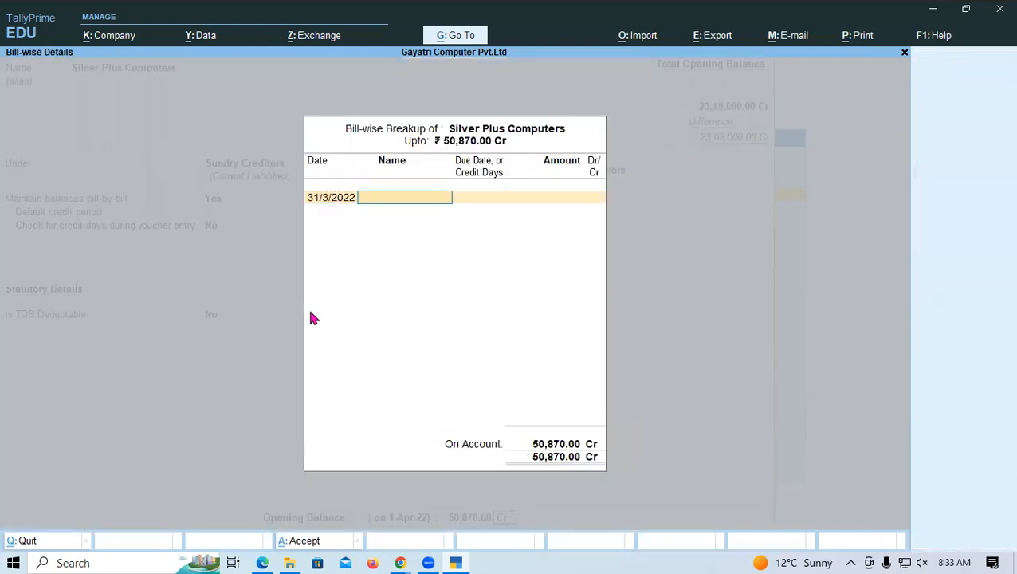
pyautogui.press('Return')
pyautogui.press('Return')
# Examine in the PDF how Outstanding Electricity bill is classified under the Outstanding Expense and Current Liabilities headings
pyautogui.hotkey('alt', 'Tab')
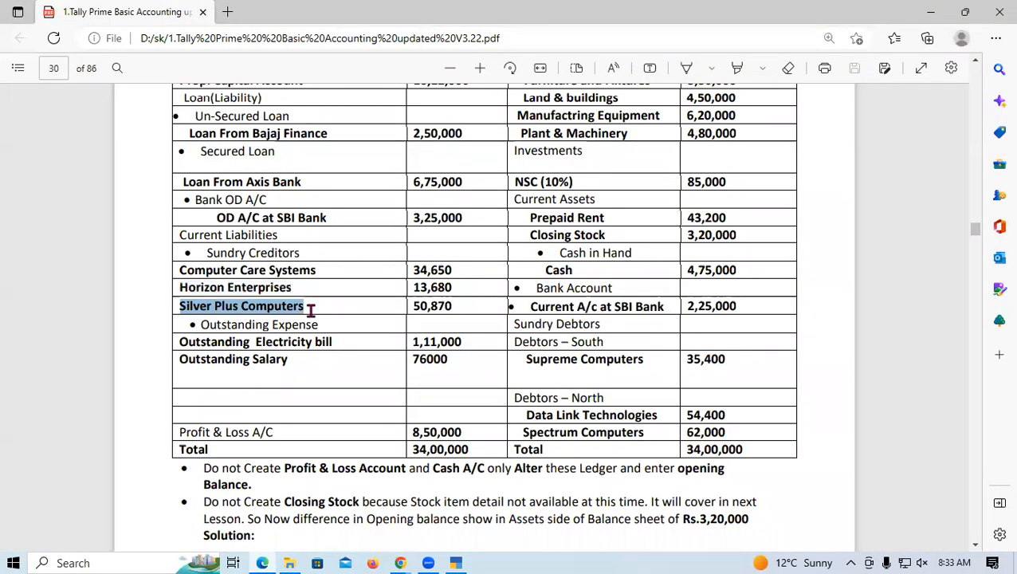
pyautogui.click(183, 339)
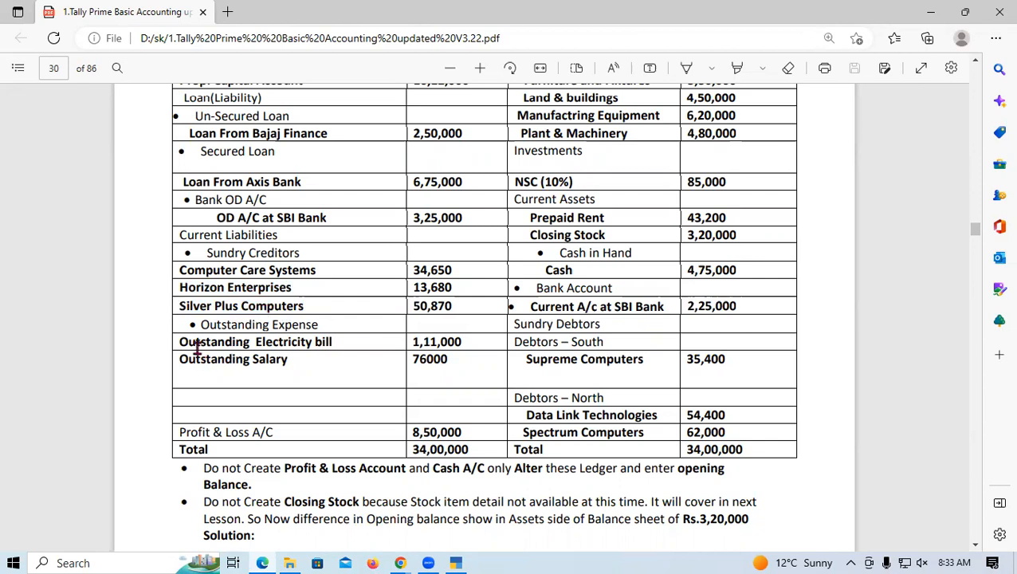
pyautogui.moveTo(183, 340); pyautogui.dragTo(342, 345)
pyautogui.click(344, 350)
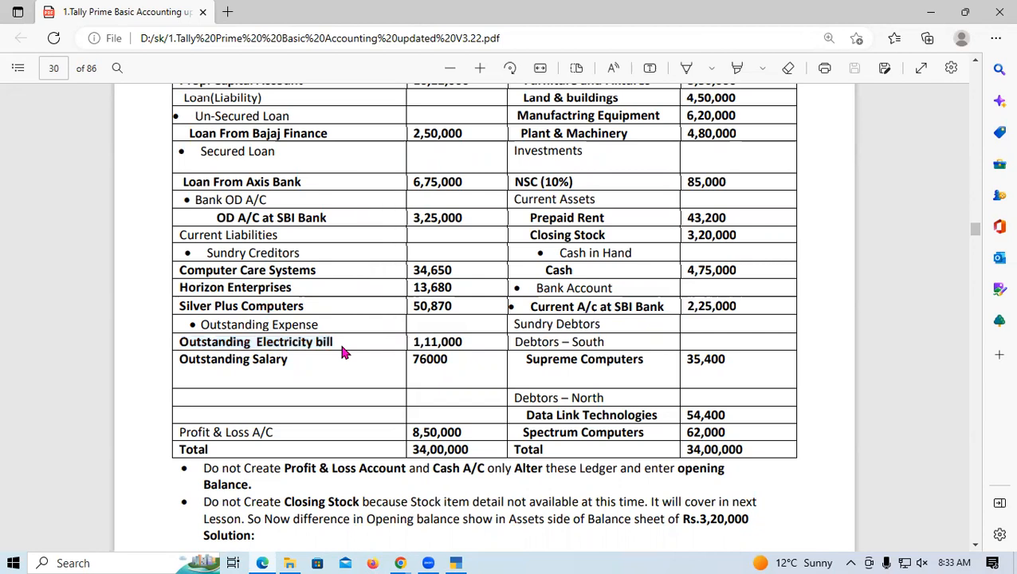
pyautogui.moveTo(205, 325); pyautogui.dragTo(324, 324)
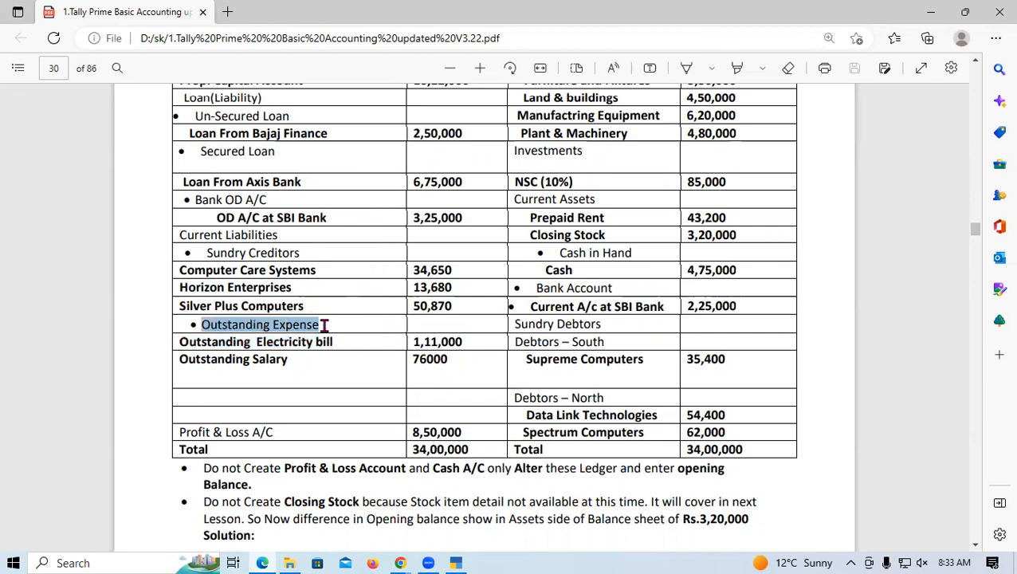
pyautogui.click(324, 324)
pyautogui.moveTo(182, 234); pyautogui.dragTo(289, 233)
pyautogui.click(293, 240)
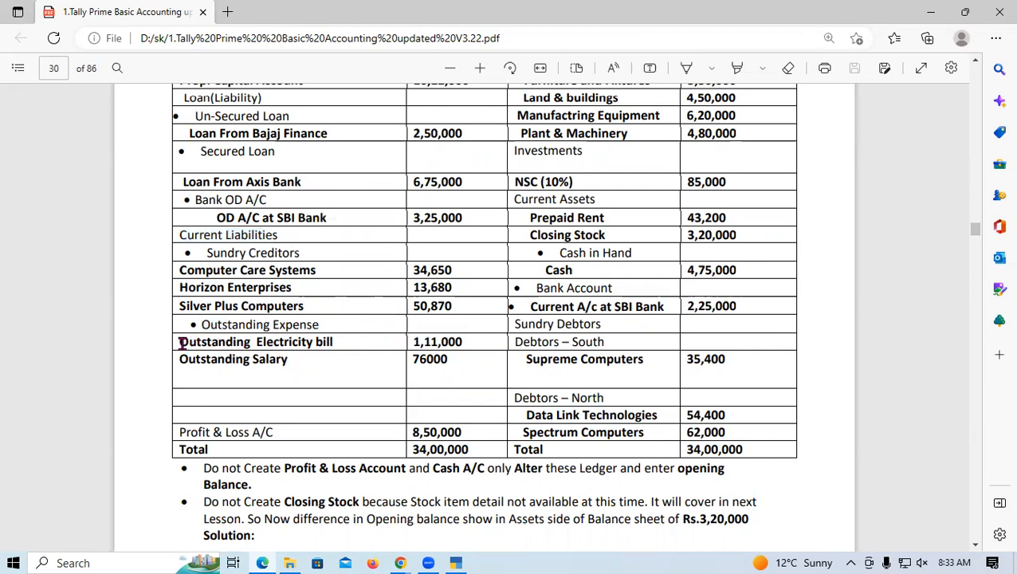
# Copy Outstanding Electricity bill from the PDF and use it as the next ledger's name in TallyPrime, without an alias
pyautogui.moveTo(180, 342); pyautogui.dragTo(336, 344)
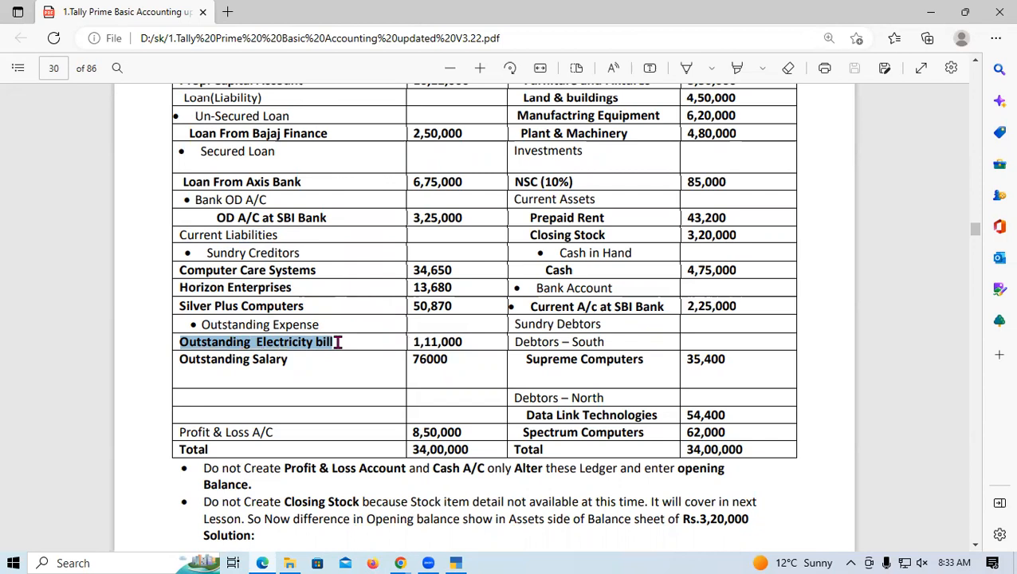
pyautogui.hotkey('alt', 'Tab')
pyautogui.hotkey('ctrl', 'alt', 'v')
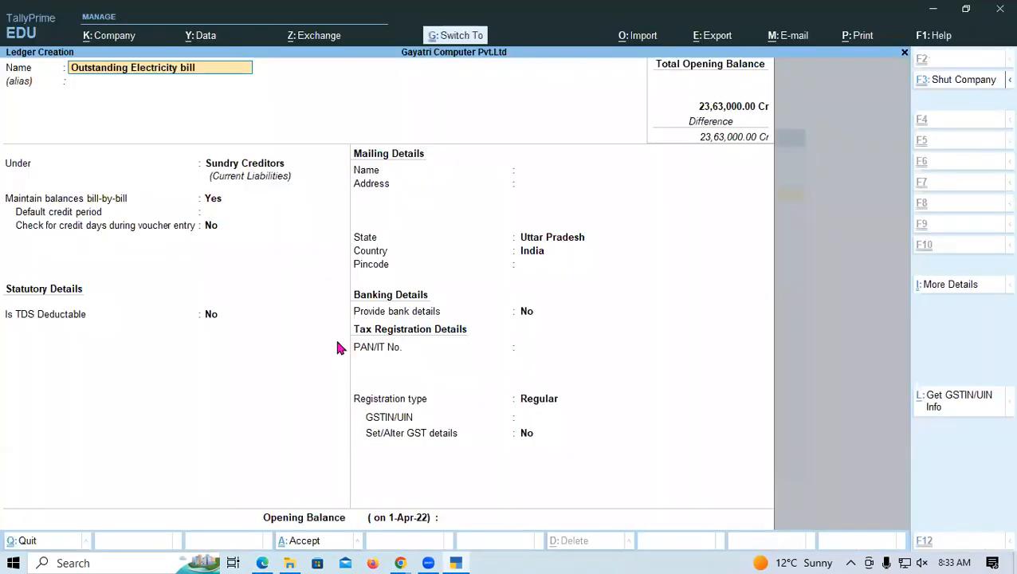
pyautogui.press('Return')
pyautogui.press('Return')
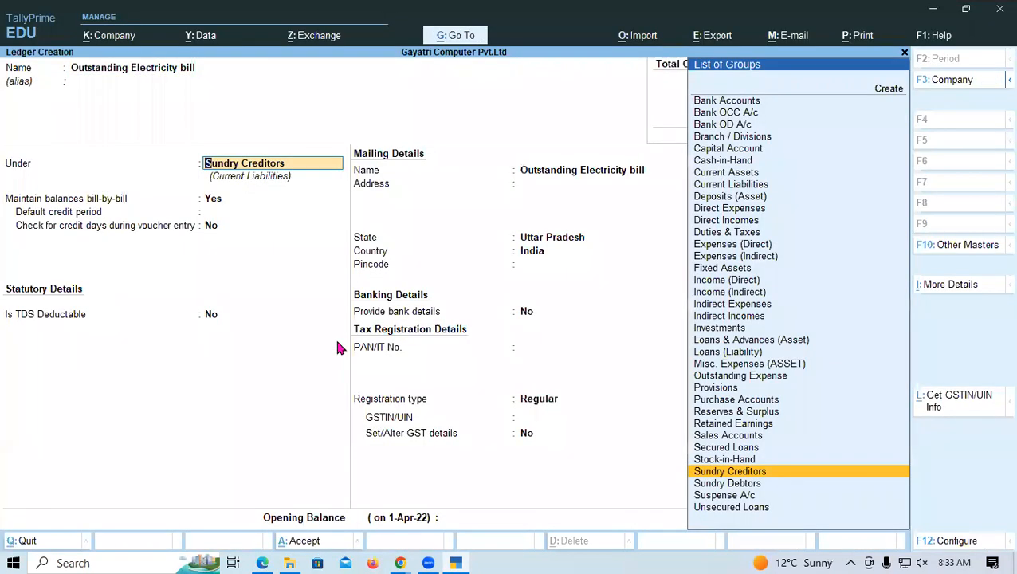
# Place the Outstanding Electricity bill ledger under Outstanding Expense, keeping the default statutory, mailing, banking and tax details
pyautogui.write('Ou')
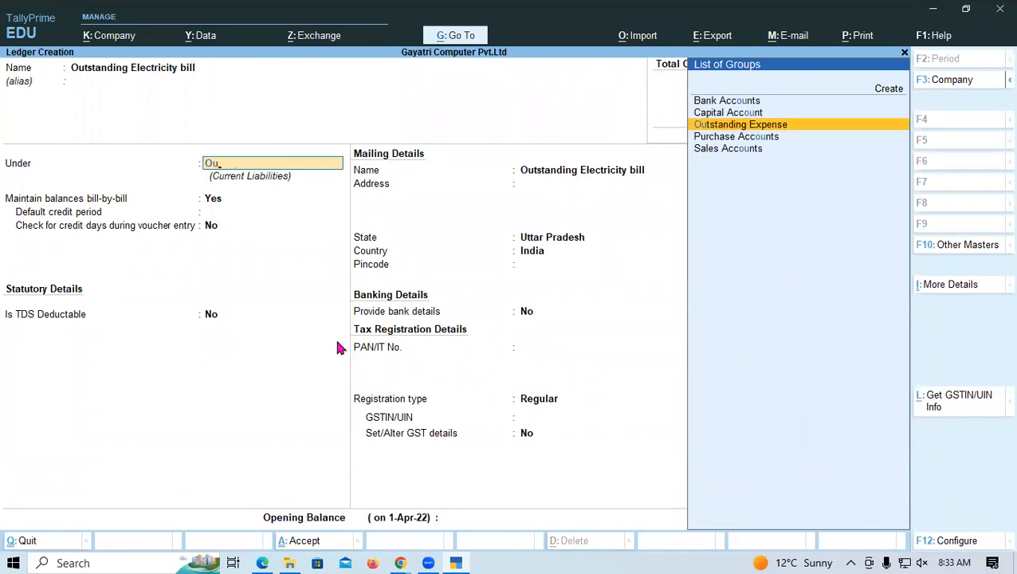
pyautogui.press('Return')
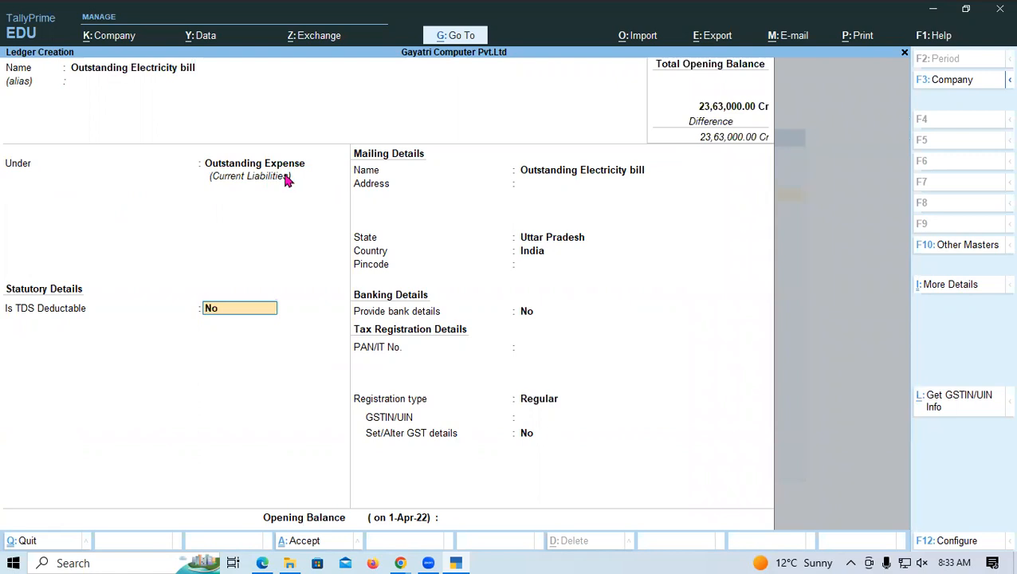
pyautogui.press('Return')
pyautogui.press('Return')
pyautogui.press('Return')
pyautogui.press('Return')
pyautogui.press('Return')
pyautogui.press('Return')
pyautogui.press('Return')
pyautogui.press('Return')
pyautogui.press('Return')
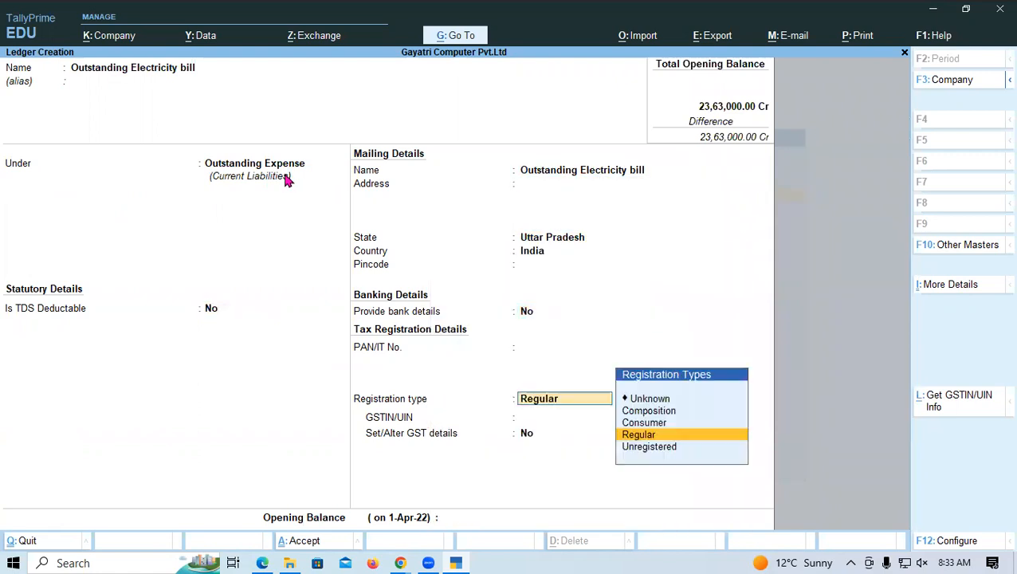
pyautogui.press('Return')
pyautogui.press('Return')
# Set the Outstanding Electricity bill opening balance to 1,11,000 Cr and save the ledger
pyautogui.write('1,11,000')
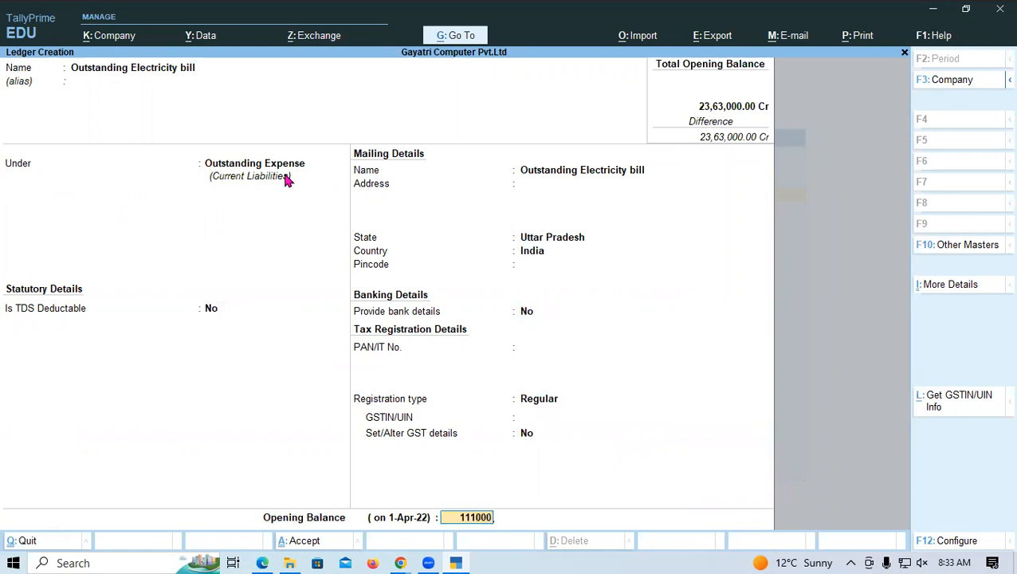
pyautogui.press('Return')
pyautogui.press('Return')
pyautogui.press('Return')
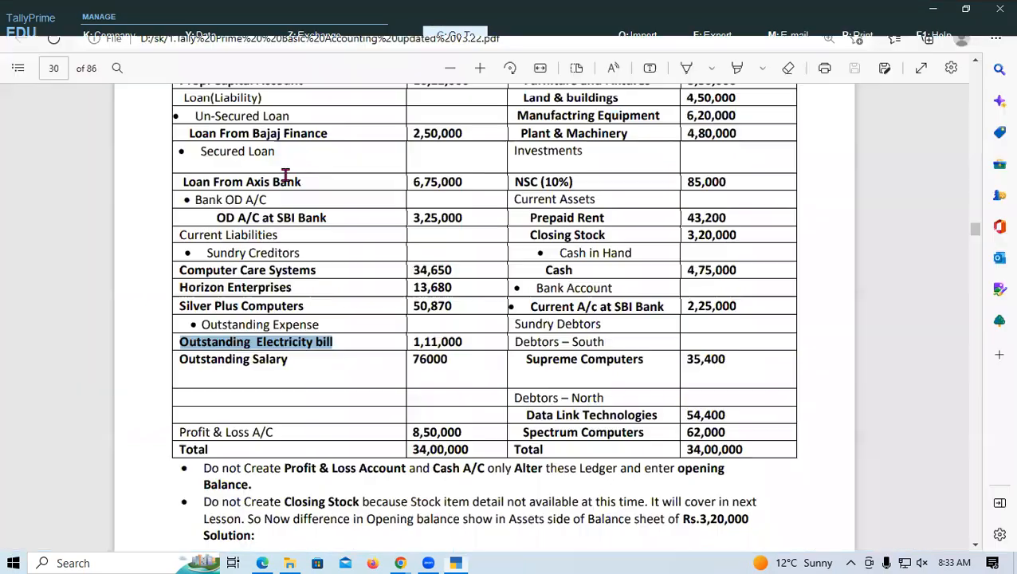
# Copy Outstanding Salary from the PDF and use it as the next ledger's name in TallyPrime, without an alias
pyautogui.hotkey('alt', 'Tab')
pyautogui.moveTo(191, 360); pyautogui.dragTo(294, 360)
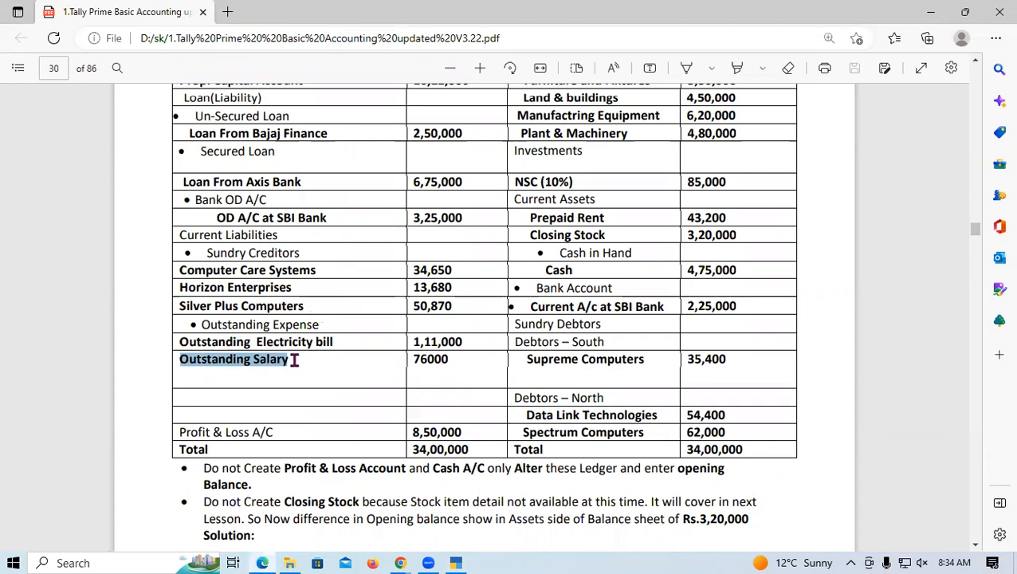
pyautogui.hotkey('ctrl', 'c')
pyautogui.hotkey('alt', 'Tab')
pyautogui.hotkey('ctrl', 'alt', 'v')
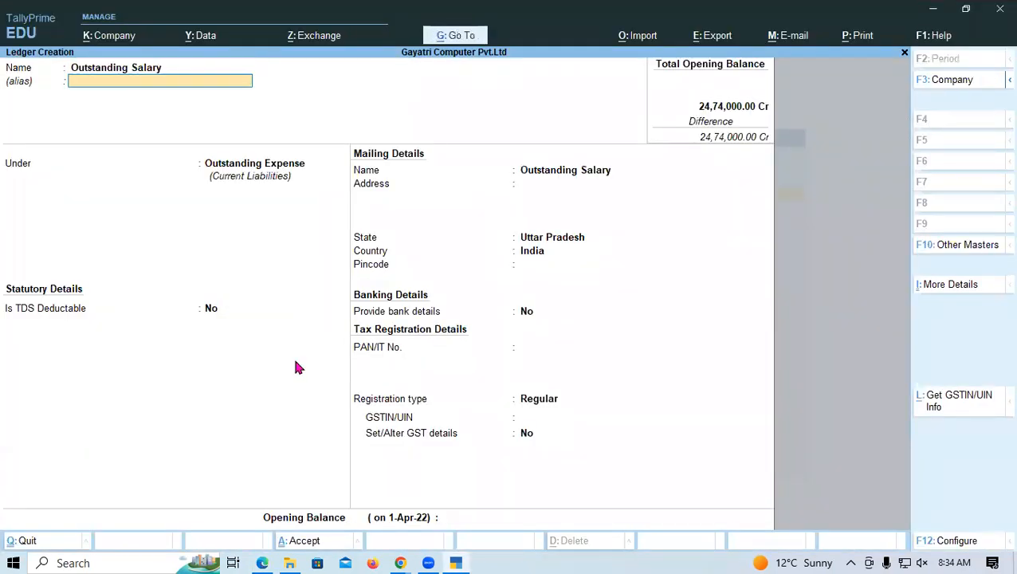
pyautogui.press('Return')
# Place the Outstanding Salary ledger under Outstanding Expense without an alias, keeping the default statutory, mailing, banking and tax details
pyautogui.press('Return')
pyautogui.press('Return')
pyautogui.press('Return')
pyautogui.press('Return')
pyautogui.press('Return')
pyautogui.press('Return')
pyautogui.press('Return')
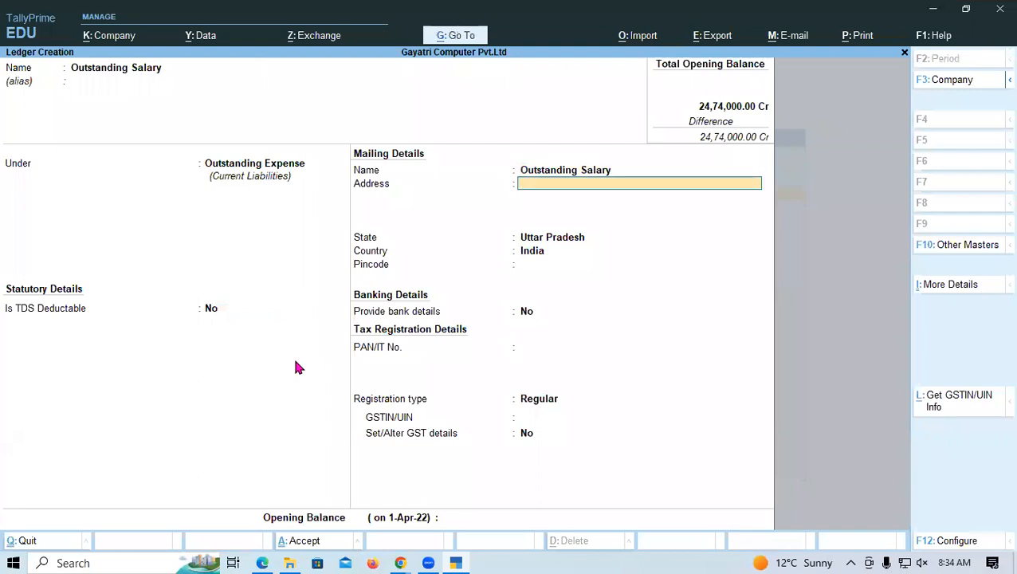
pyautogui.press('Return')
pyautogui.press('Return')
pyautogui.press('Return')
pyautogui.press('Return')
pyautogui.press('Return')
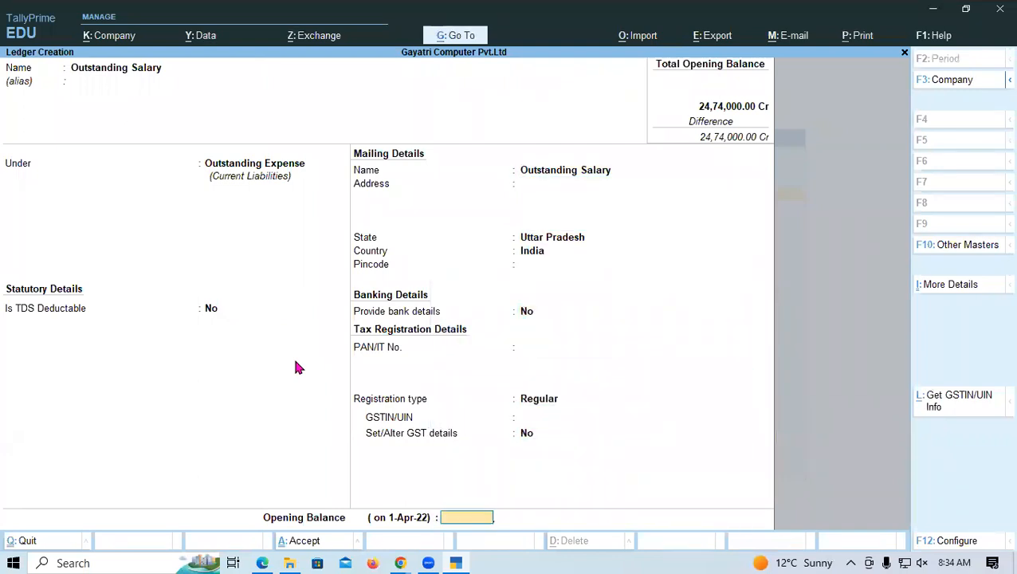
# Set the Outstanding Salary opening balance to 76,000 Cr and save the ledger
pyautogui.write('76000')
pyautogui.press('Return')
pyautogui.press('Return')
pyautogui.press('Return')
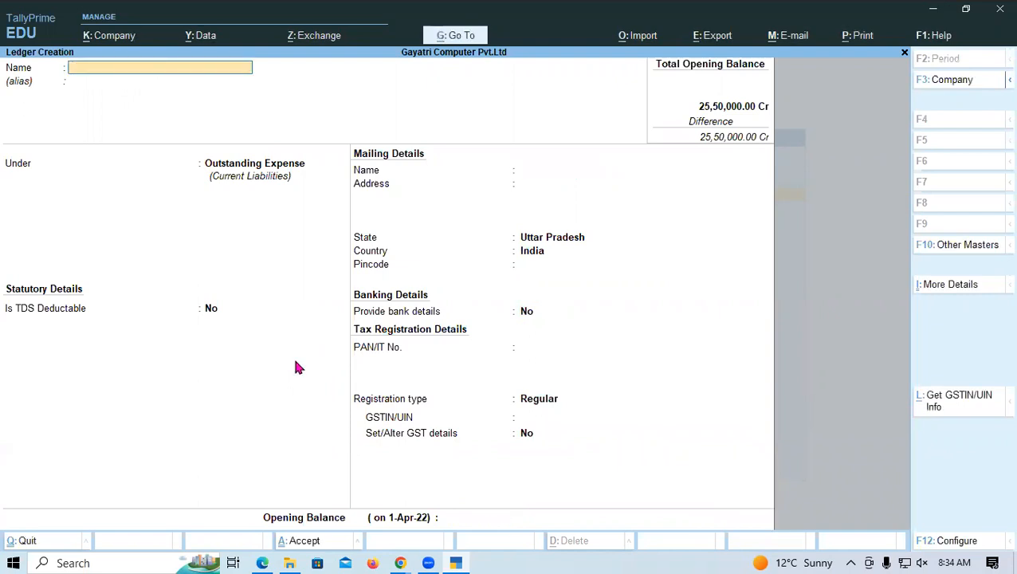
# Check the PDF balance sheet for the liability that follows Outstanding Salary and return to TallyPrime
pyautogui.hotkey('alt', 'Tab')
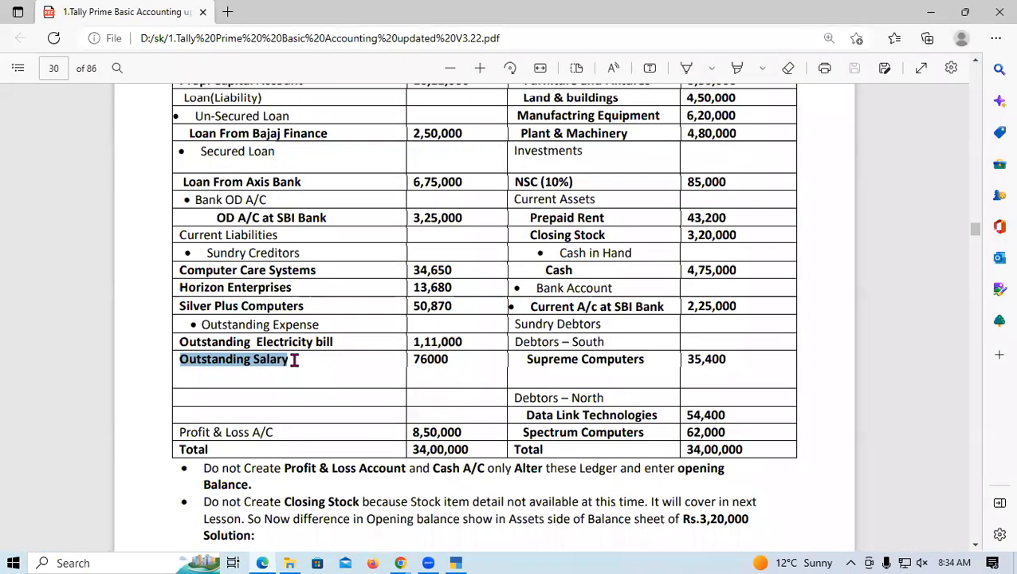
pyautogui.scroll(-1, 183, 429)
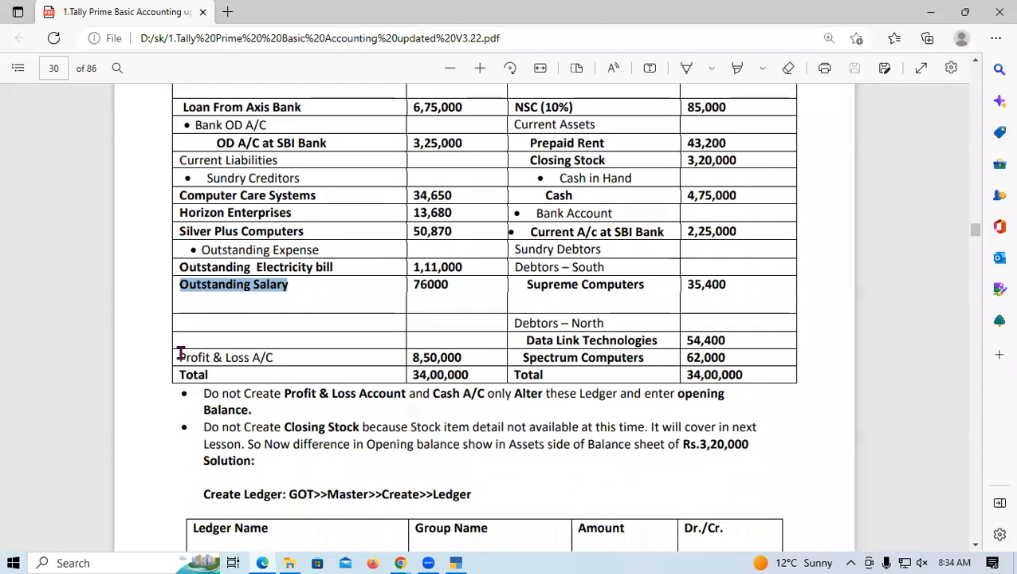
pyautogui.click(181, 353)
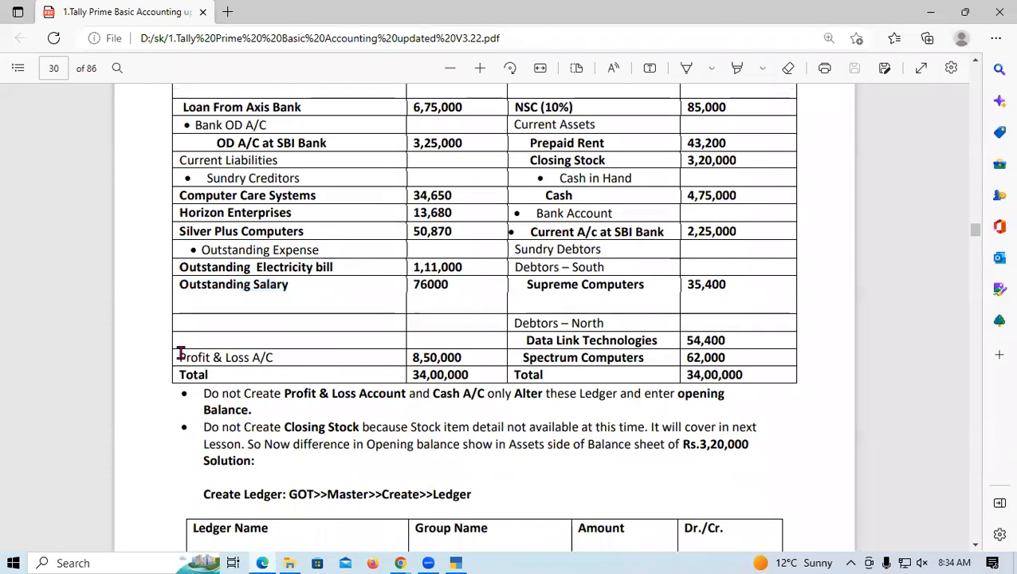
pyautogui.hotkey('alt', 'Tab')
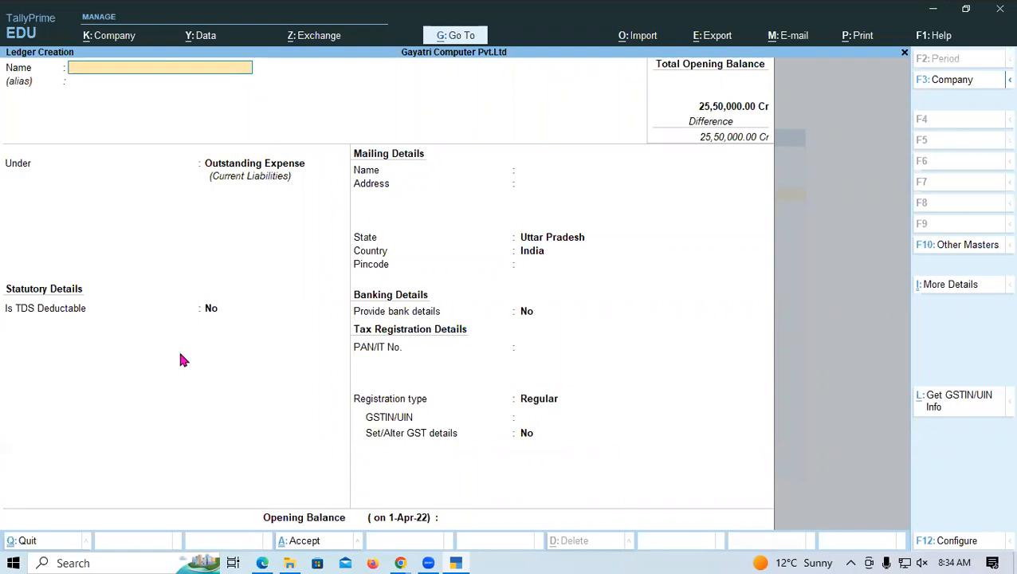
# Leave ledger creation and open the list of existing ledgers for alteration
pyautogui.press('Escape')
pyautogui.press('Escape')
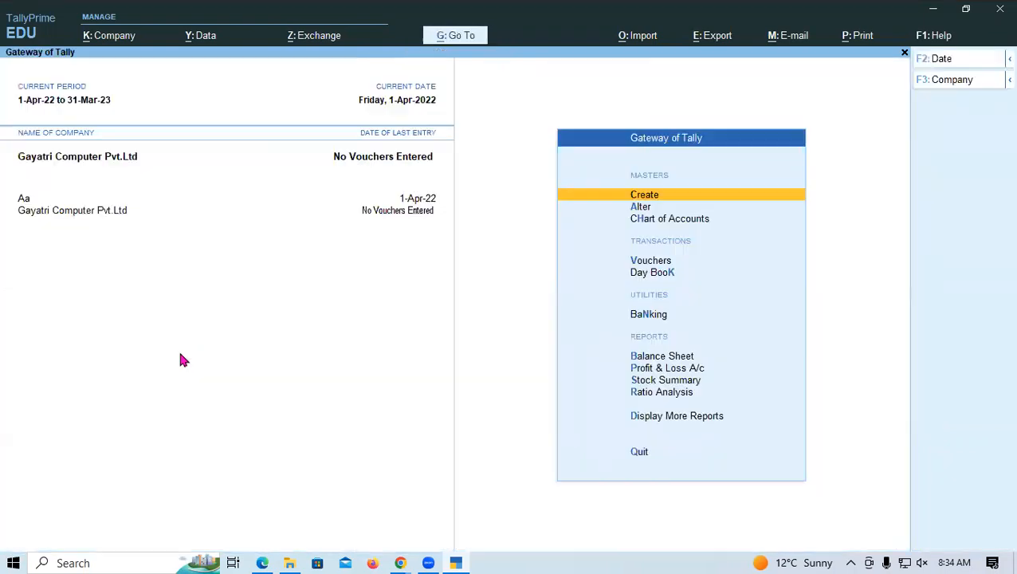
pyautogui.press('Down')
pyautogui.press('Return')
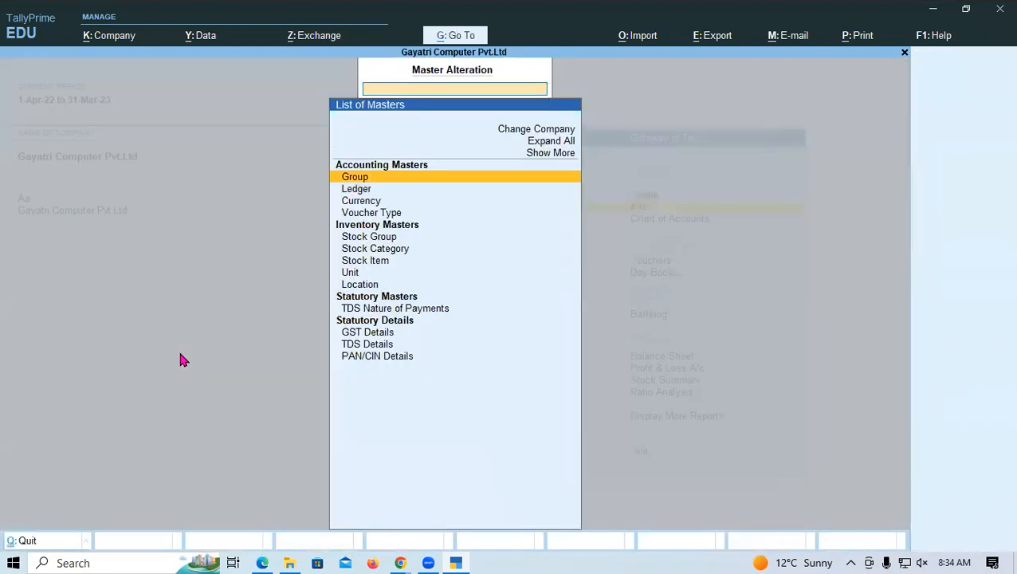
pyautogui.press('Down')
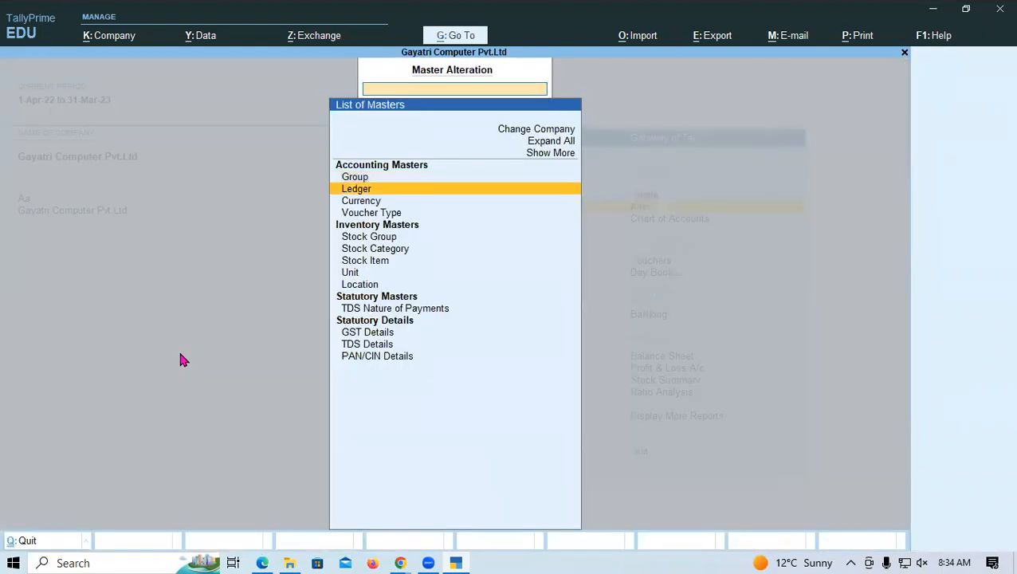
pyautogui.press('Return')
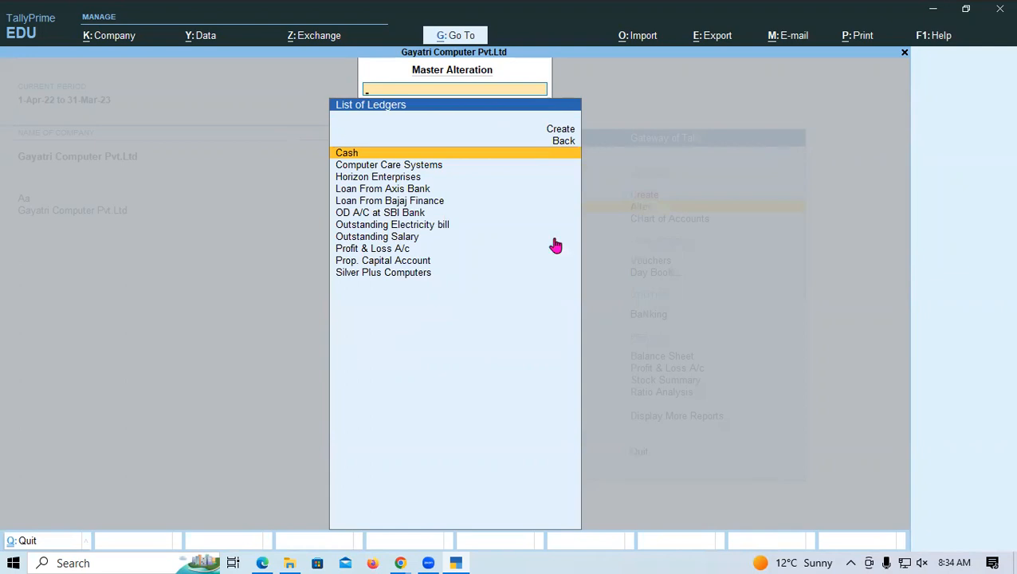
# Open the existing Profit & Loss A/c ledger for alteration, keeping its name
pyautogui.press('Down')
pyautogui.press('Down')
pyautogui.press('Down')
pyautogui.press('Down')
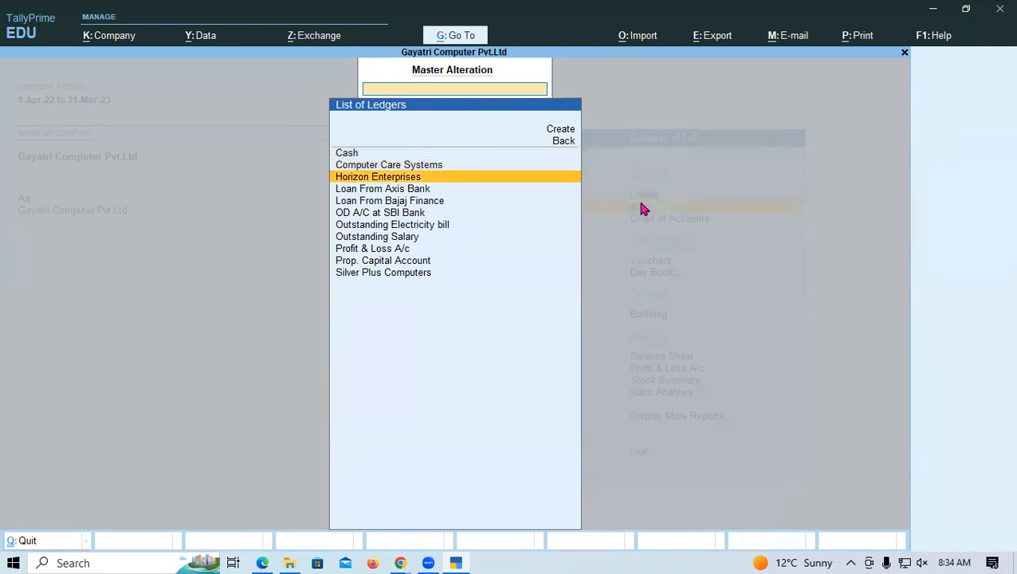
pyautogui.press('Down')
pyautogui.press('Down')
pyautogui.press('Down')
pyautogui.press('Down')
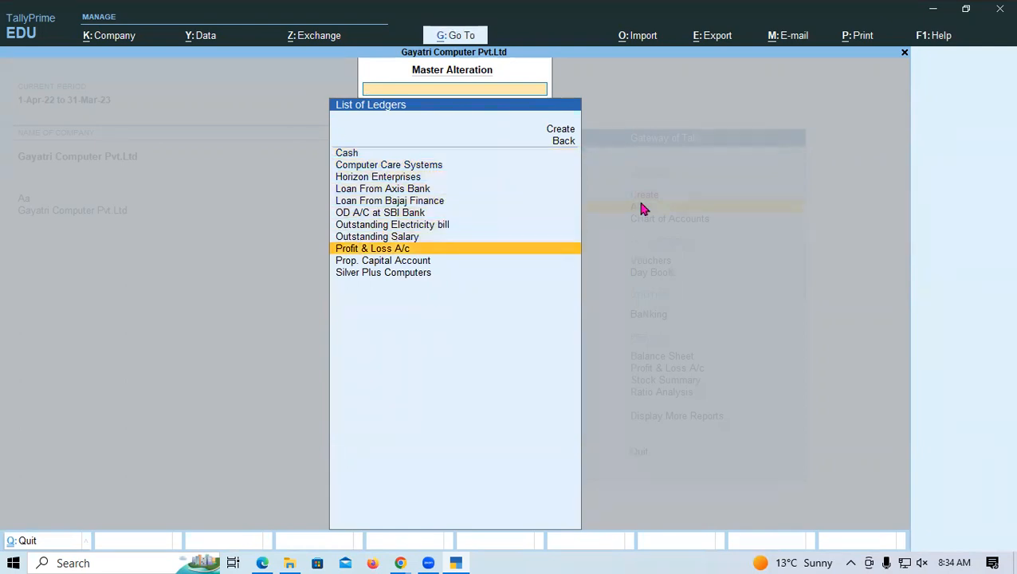
pyautogui.press('Return')
pyautogui.press('Return')
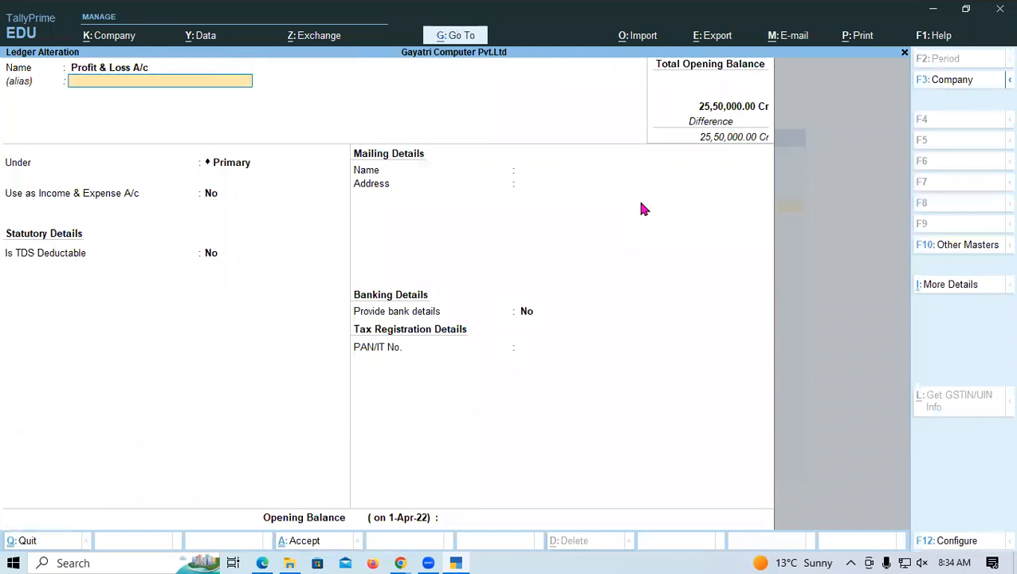
# Set the Profit & Loss A/c opening balance to 8,50,000 Cr from the PDF, keeping its other details, save it and leave ledger alteration
pyautogui.press('Return')
pyautogui.press('Return')
pyautogui.press('Return')
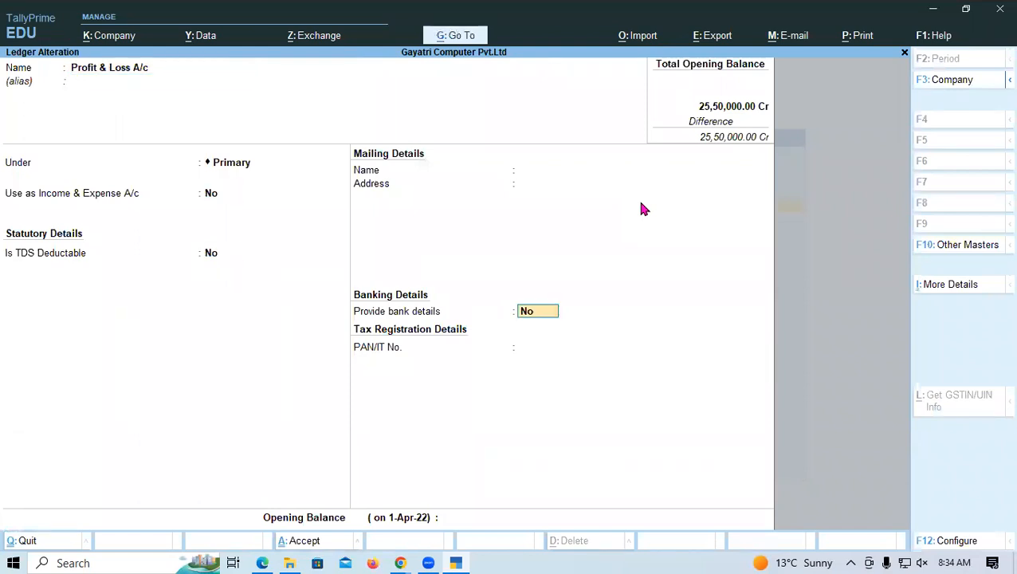
pyautogui.press('Return')
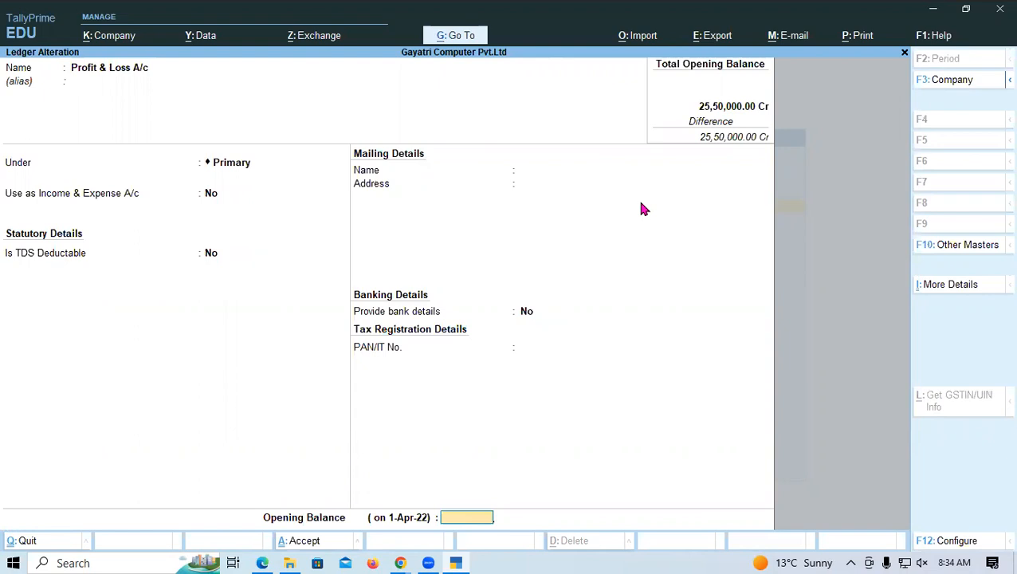
pyautogui.hotkey('alt', 'Tab')
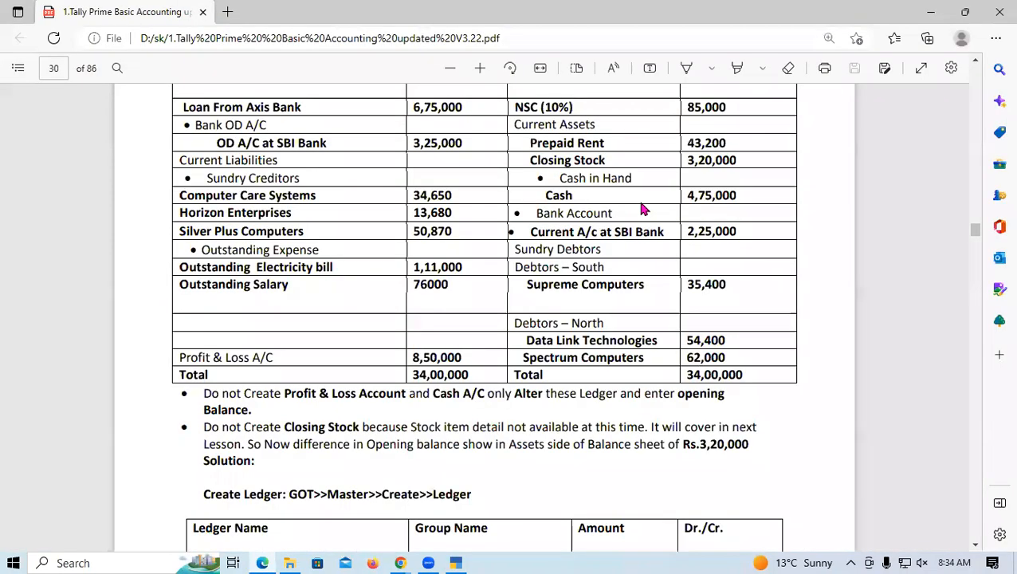
pyautogui.hotkey('alt', 'Tab')
pyautogui.write('85')
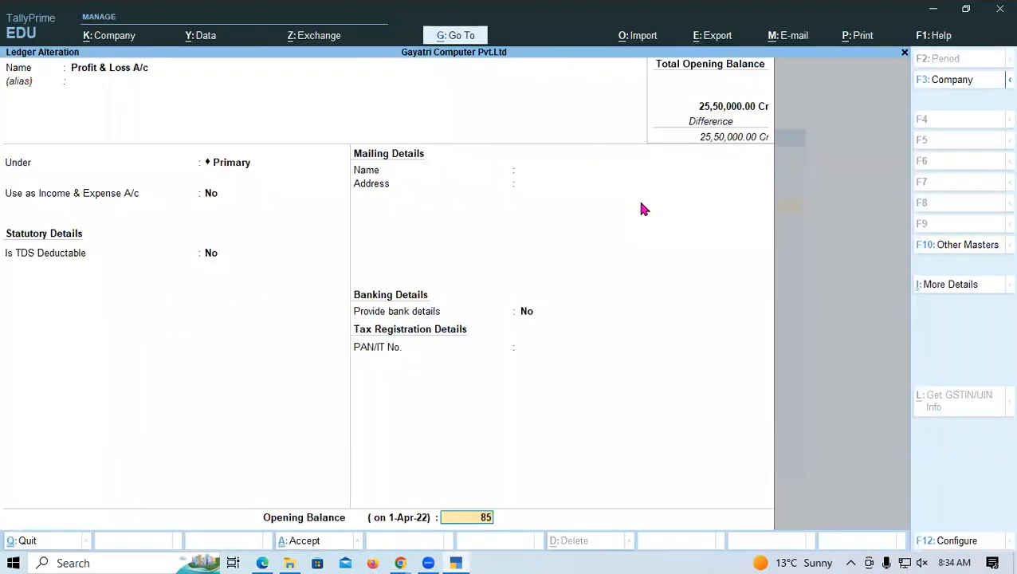
pyautogui.write('0000')
pyautogui.press('Return')
pyautogui.press('Return')
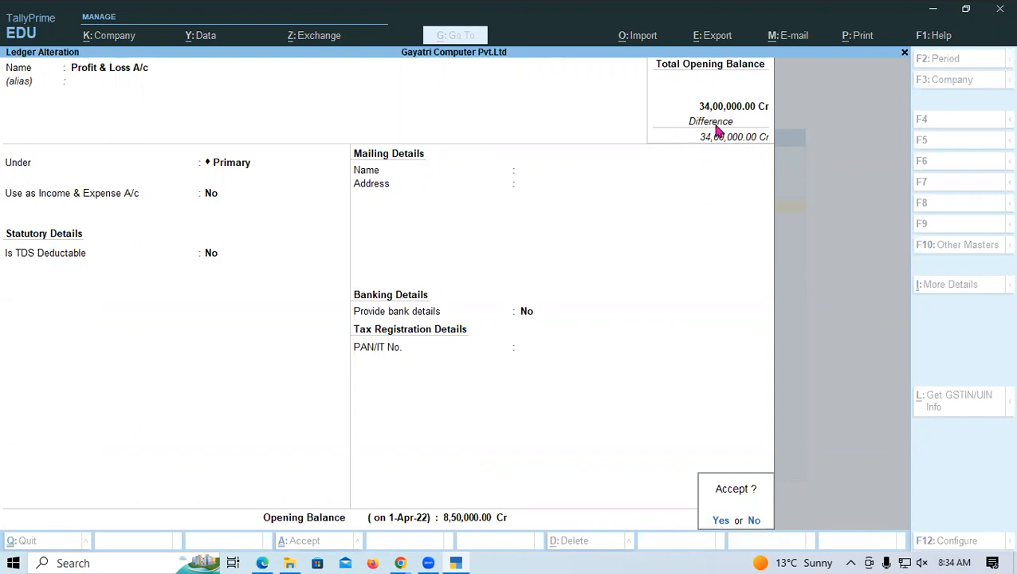
pyautogui.press('Return')
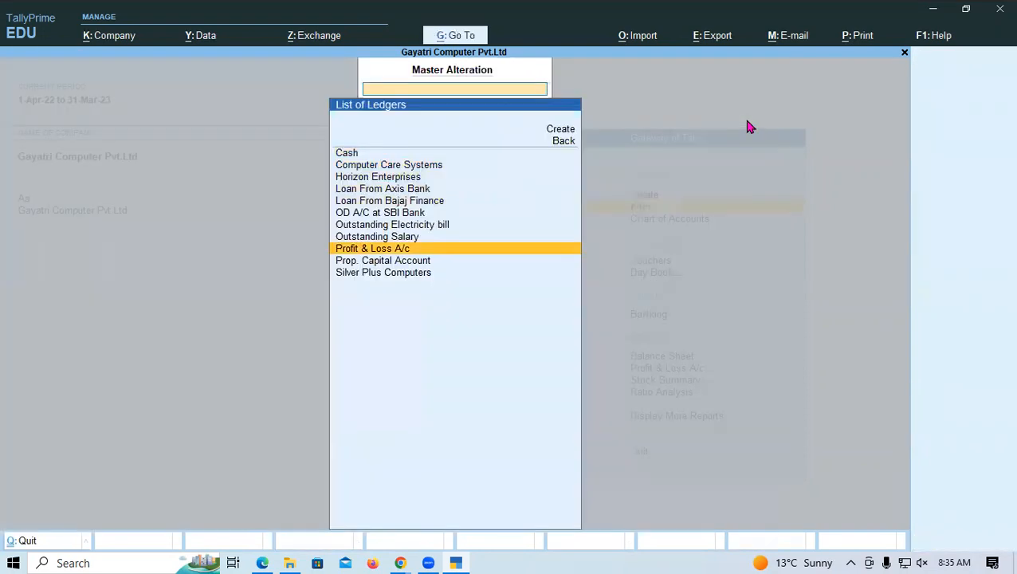
pyautogui.press('Escape')
pyautogui.press('Escape')
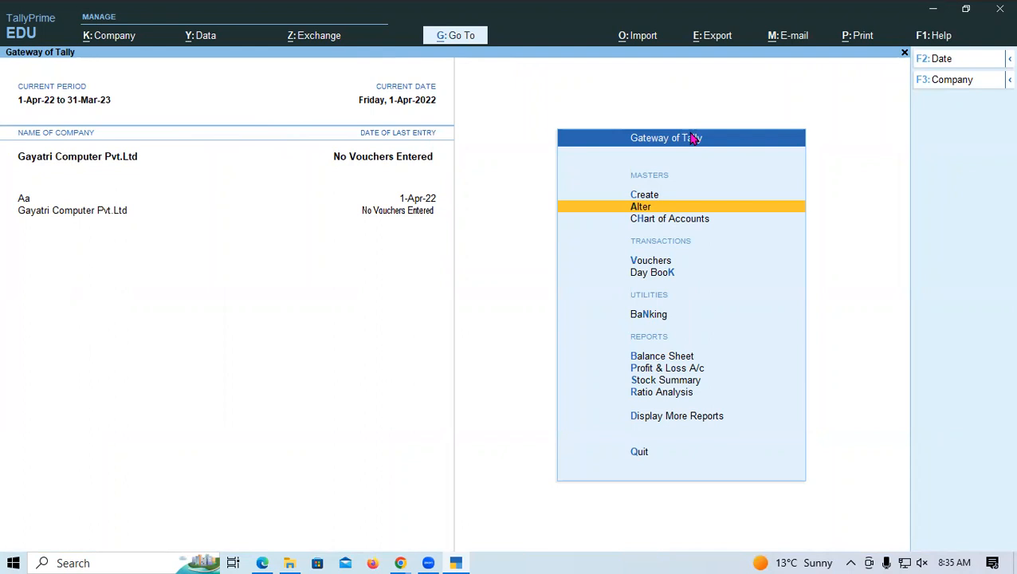
# Review the company's Balance Sheet in detailed view and close the report
pyautogui.press('Down')
pyautogui.press('Down')
pyautogui.press('Down')
pyautogui.press('Down')
pyautogui.press('Down')
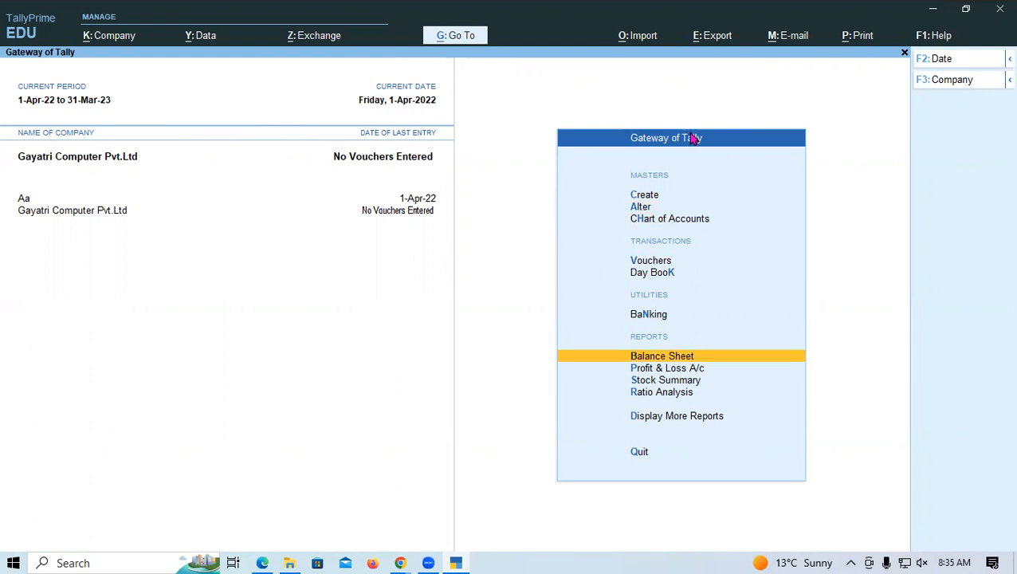
pyautogui.press('Return')
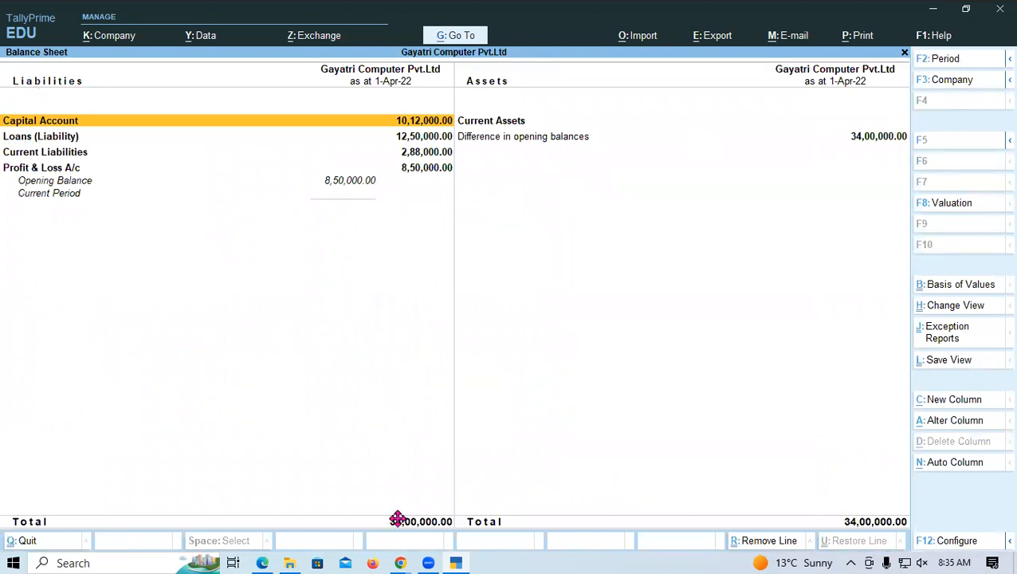
pyautogui.click(428, 562)
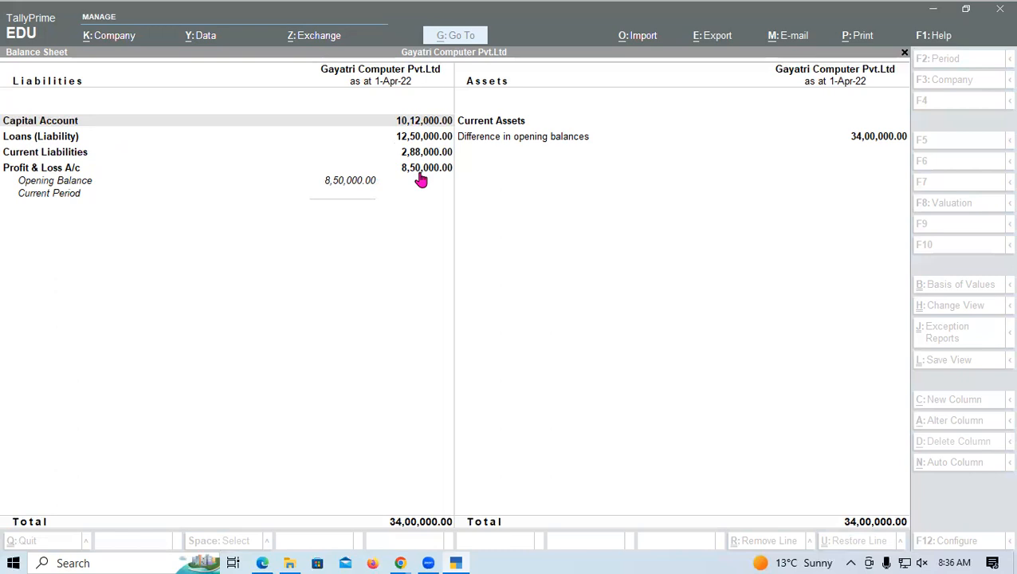
pyautogui.click(358, 353)
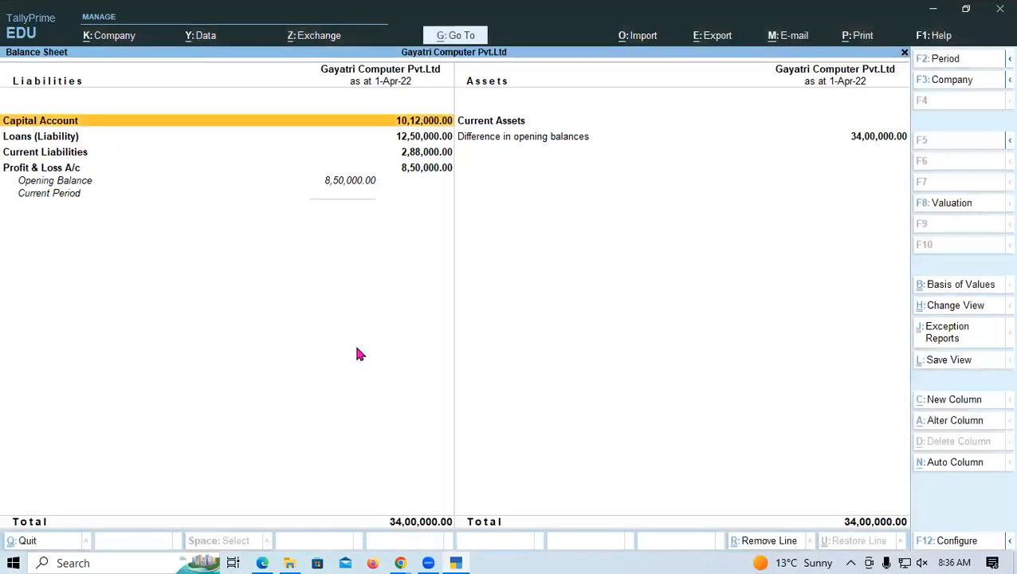
pyautogui.hotkey('alt', 'F5')
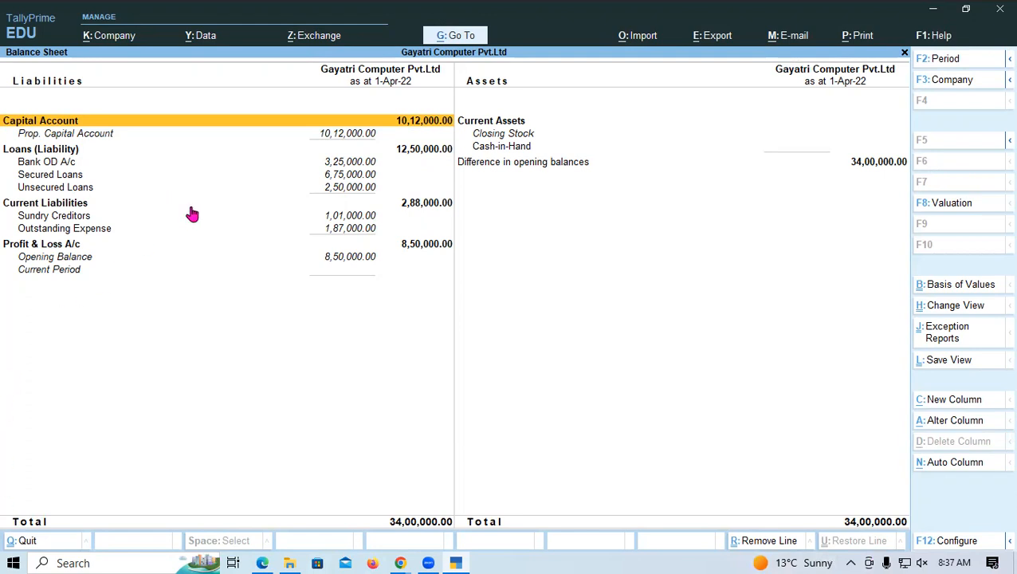
pyautogui.press('Escape')
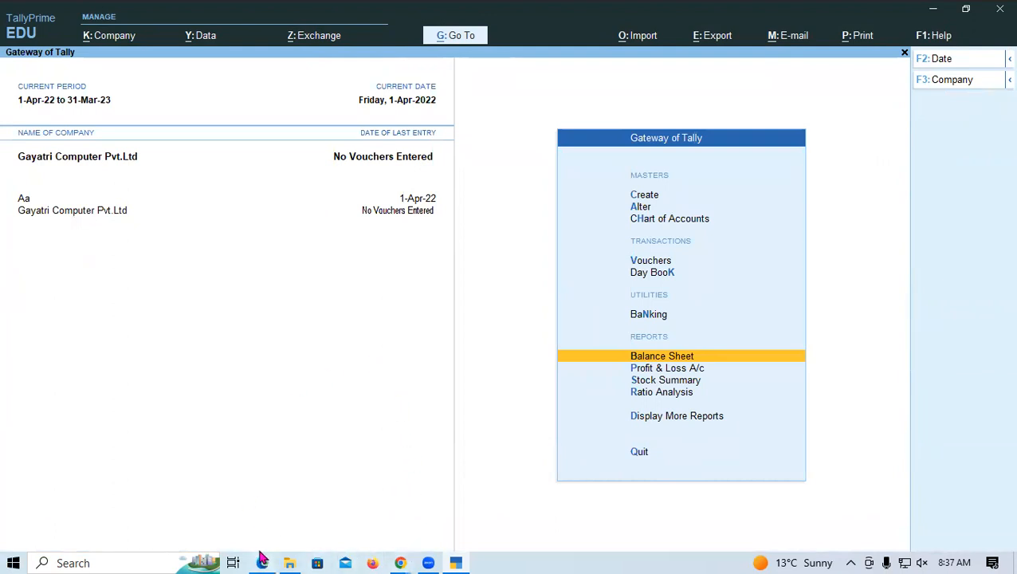
# Switch to the PDF and select the asset name Furniture and Fixtures under Fixed Assets
pyautogui.moveTo(261, 558)
pyautogui.click(275, 518)
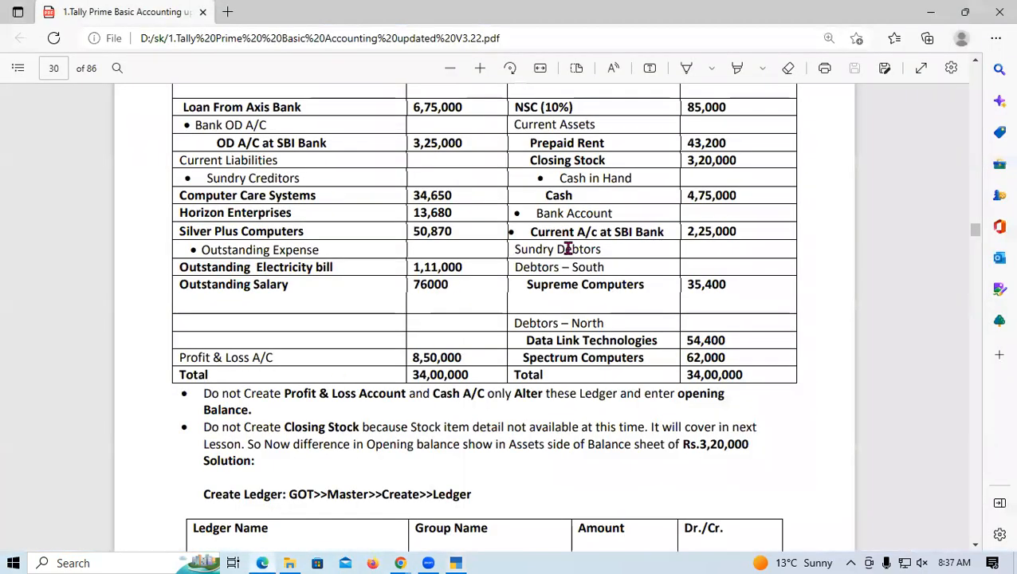
pyautogui.scroll(2, 568, 247)
pyautogui.scroll(1, 567, 247)
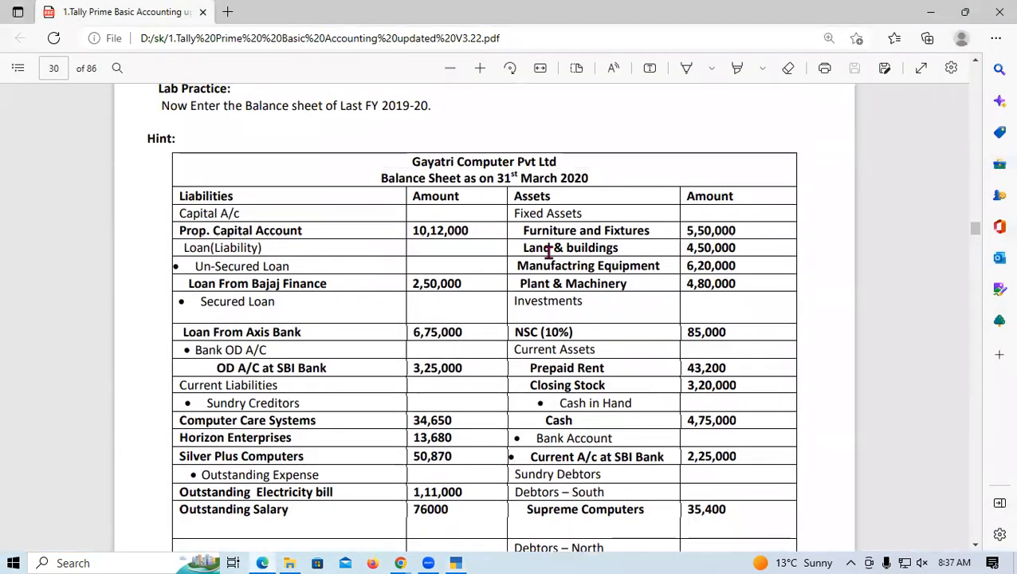
pyautogui.scroll(-3, 550, 255)
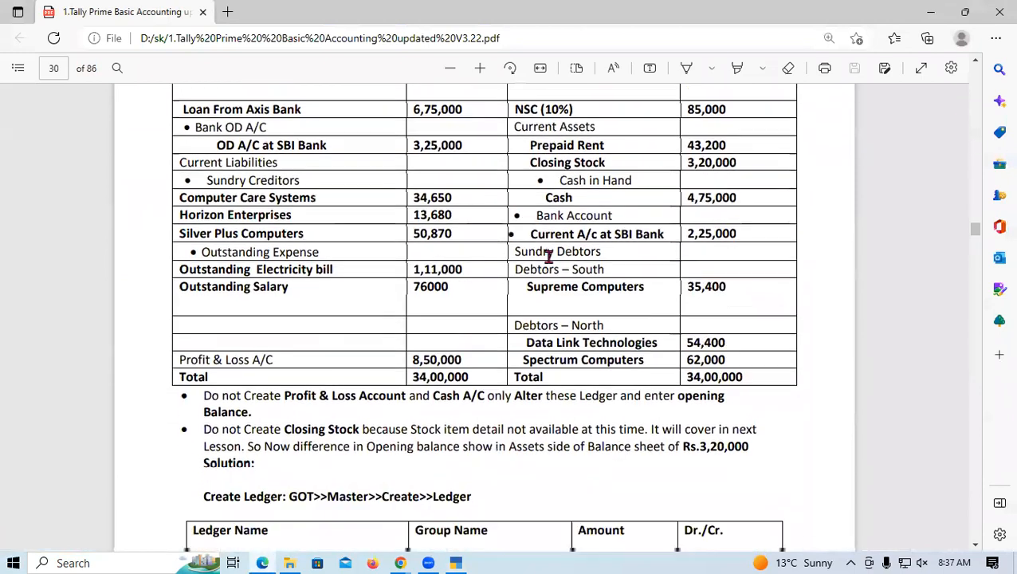
pyautogui.scroll(2, 558, 256)
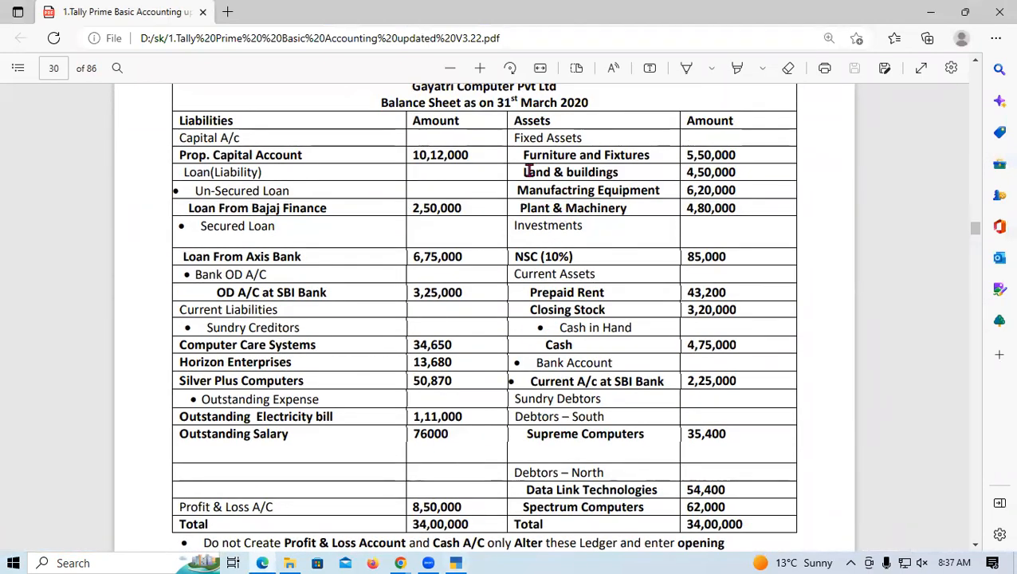
pyautogui.moveTo(523, 155); pyautogui.dragTo(656, 155)
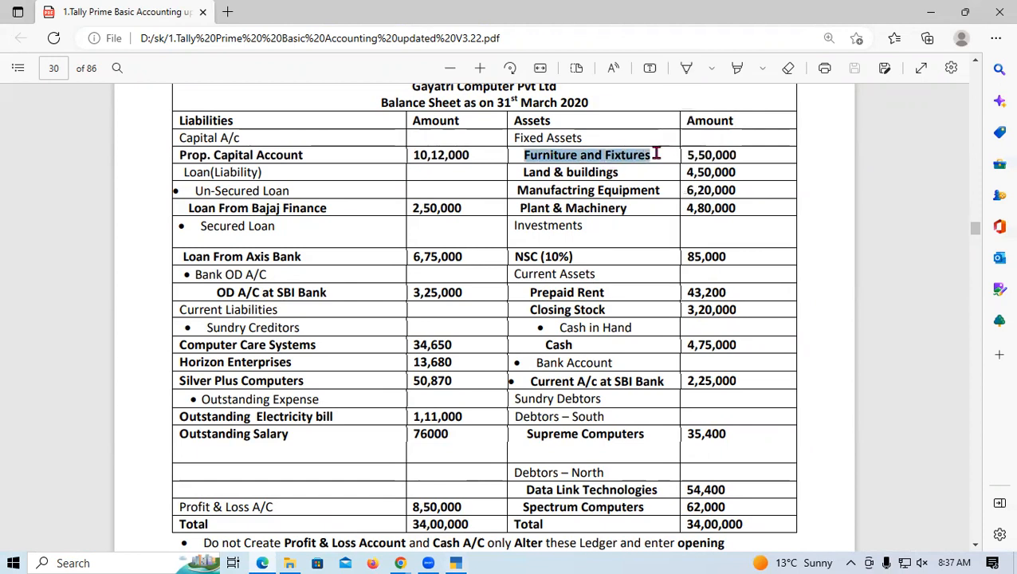
# Switch back to TallyPrime and open a blank ledger creation form
pyautogui.hotkey('alt', 'Tab')
pyautogui.press('Up')
pyautogui.press('Up')
pyautogui.press('Up')
pyautogui.press('Up')
pyautogui.press('Up')
pyautogui.press('Up')
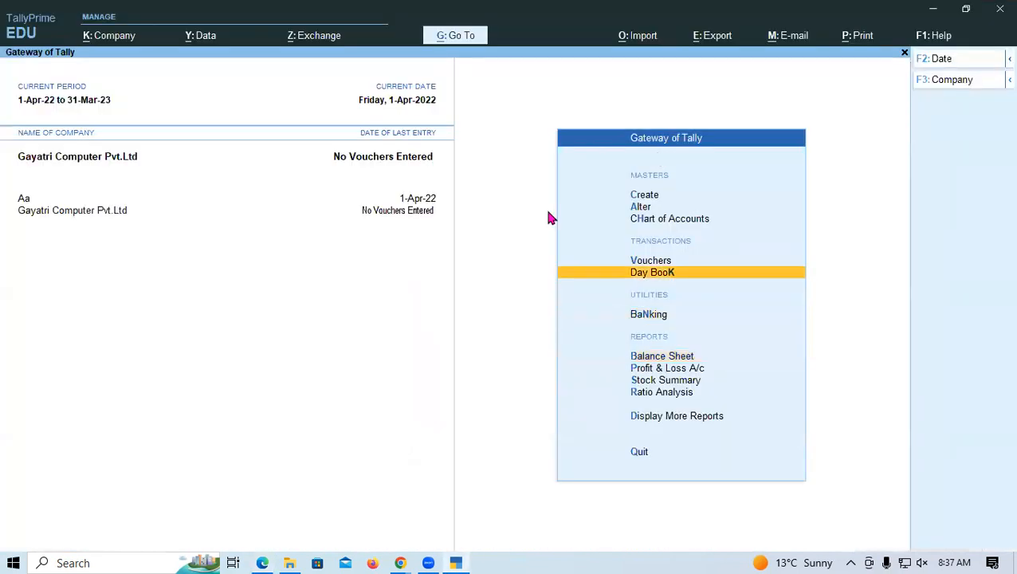
pyautogui.press('Return')
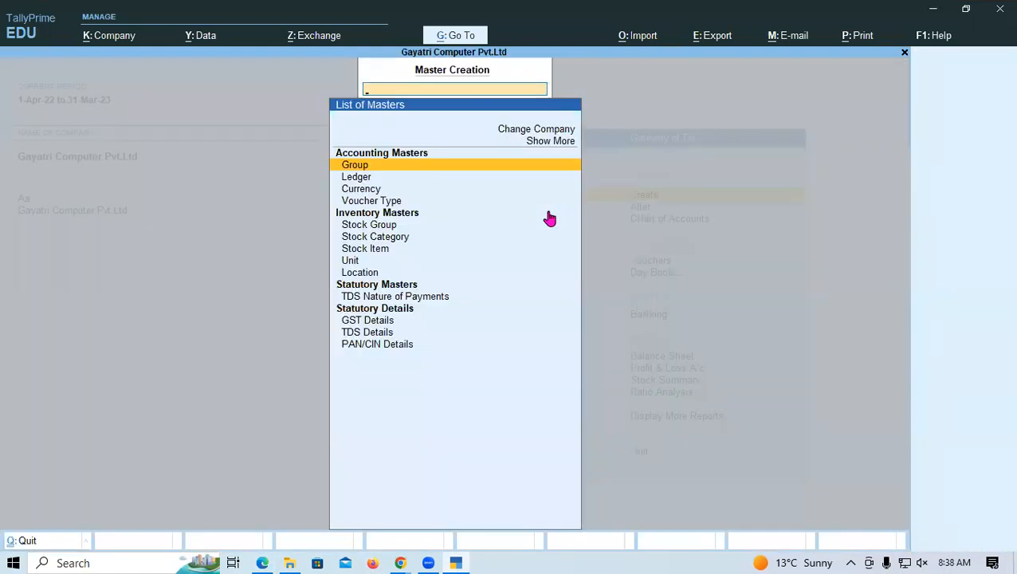
pyautogui.press('Down')
pyautogui.press('Return')
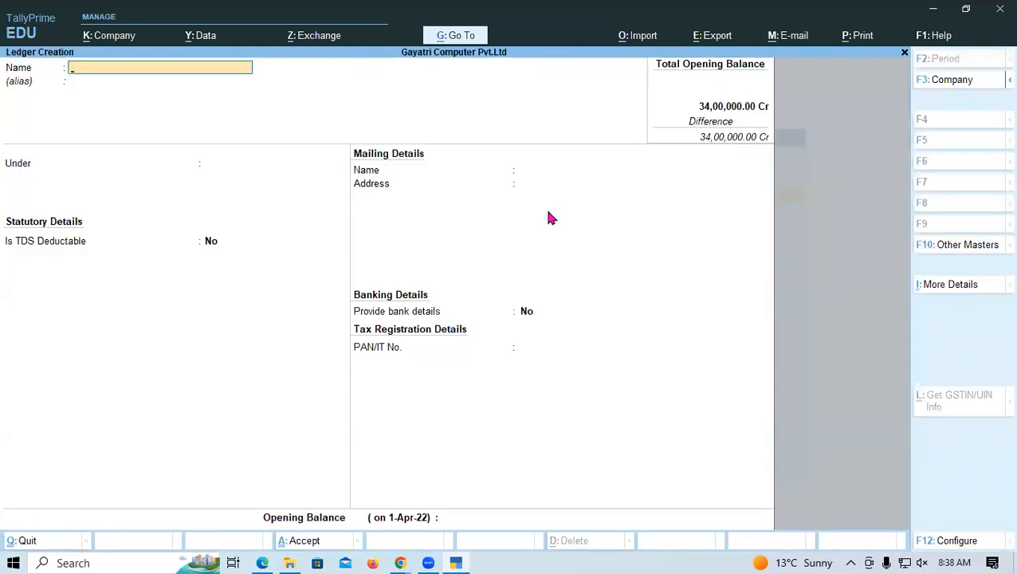
# Name the new ledger Furniture and Fixtures, place it under Fixed Assets and keep the default statutory, mailing and tax details
pyautogui.hotkey('ctrl', 'alt', 'v')
pyautogui.press('Return')
pyautogui.press('Return')
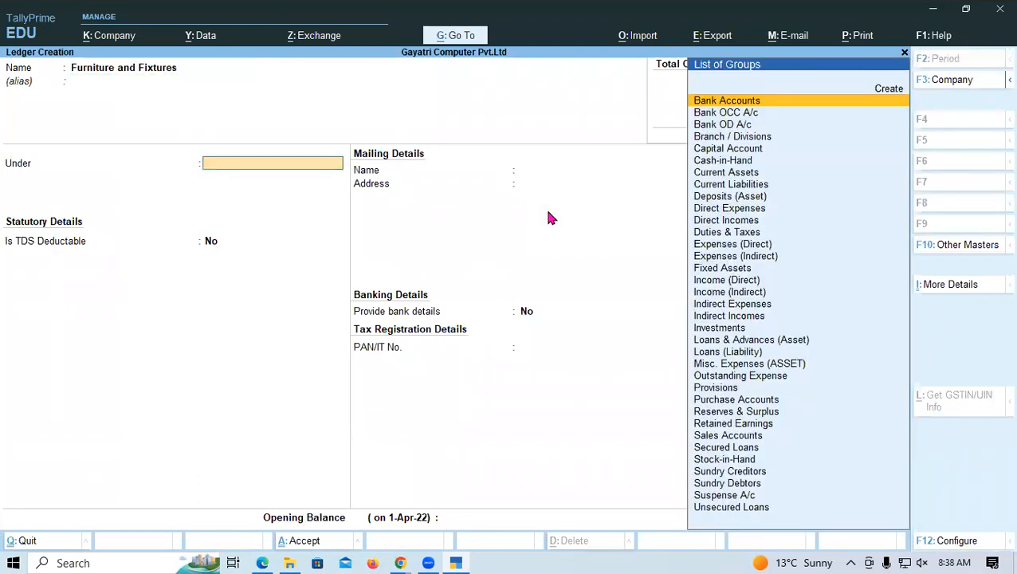
pyautogui.write('Fi')
pyautogui.press('Return')
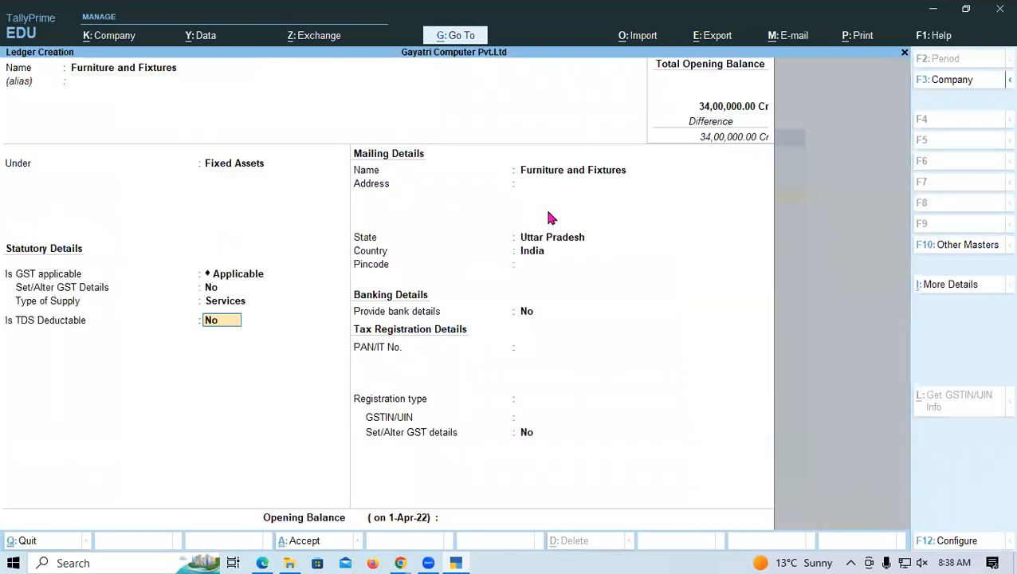
pyautogui.press('Return')
pyautogui.press('Return')
pyautogui.press('Return')
pyautogui.press('Return')
pyautogui.press('Return')
pyautogui.press('Return')
pyautogui.press('Return')
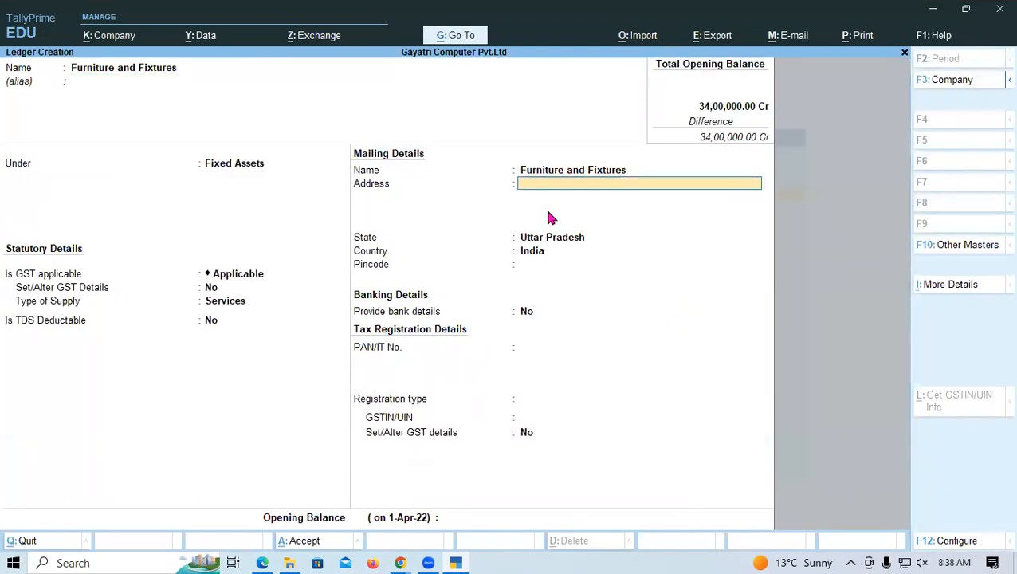
pyautogui.press('Return')
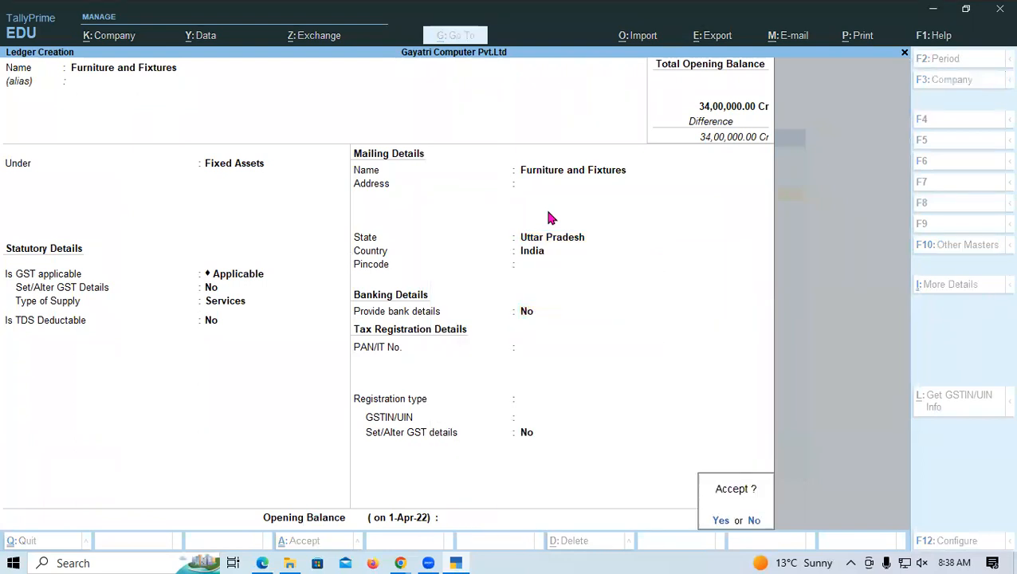
# Check the Furniture and Fixtures amount in the PDF, set its opening balance to 5,50,000 Dr and save the ledger
pyautogui.press('Escape')
pyautogui.hotkey('alt', 'Tab')
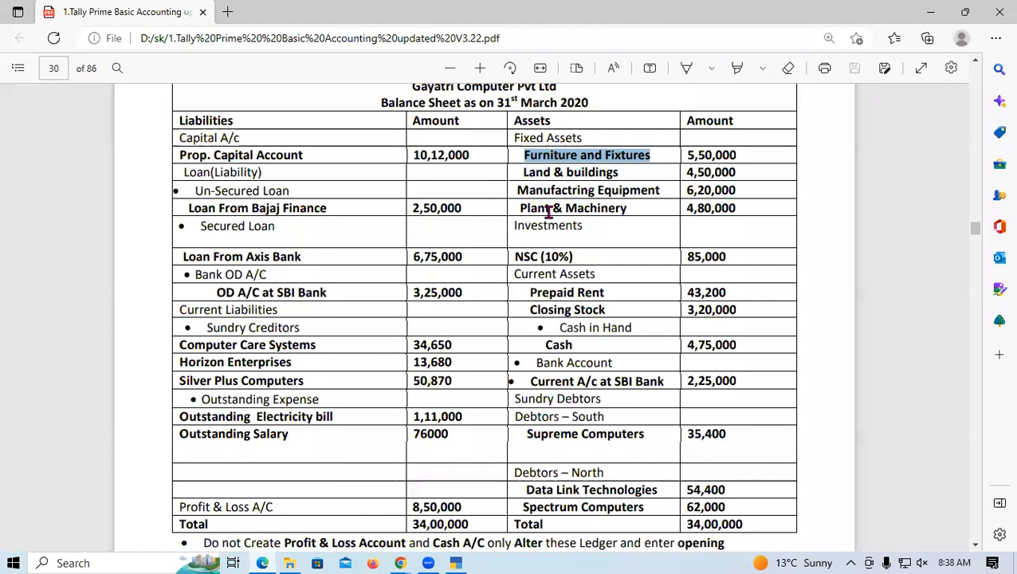
pyautogui.hotkey('alt', 'Tab')
pyautogui.write('550000')
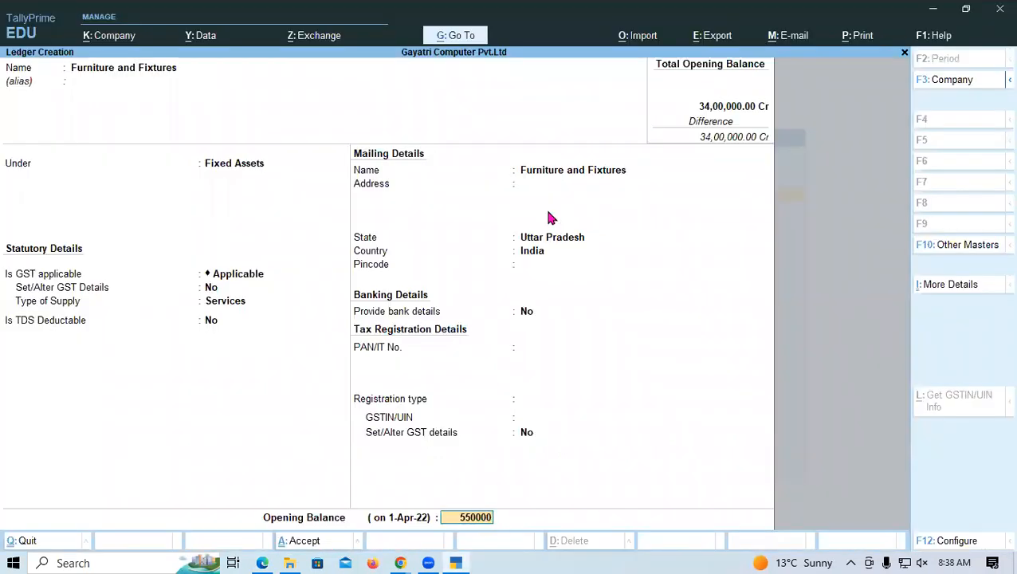
pyautogui.press('Return')
pyautogui.press('Return')
pyautogui.press('Return')
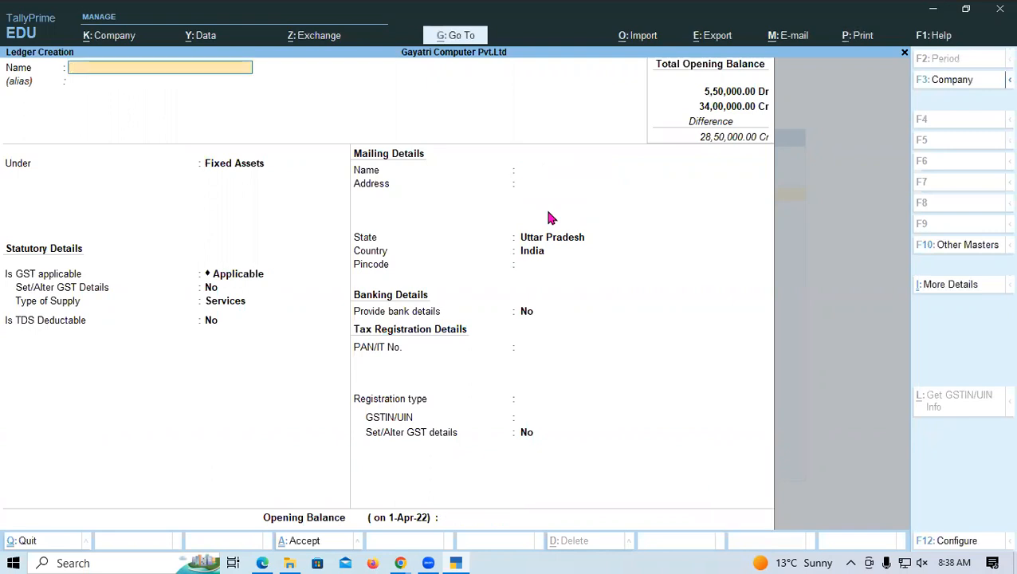
# Copy the asset name Land & buildings from the PDF and paste it as the new ledger's name in TallyPrime
pyautogui.hotkey('alt', 'Tab')
pyautogui.moveTo(525, 173); pyautogui.dragTo(623, 173)
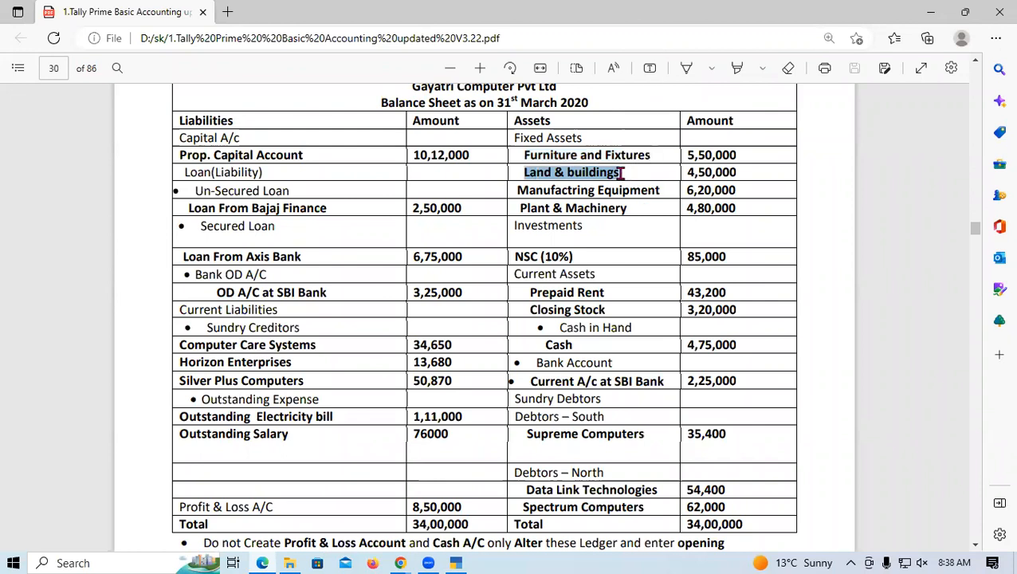
pyautogui.hotkey('ctrl', 'c')
pyautogui.hotkey('alt', 'Tab')
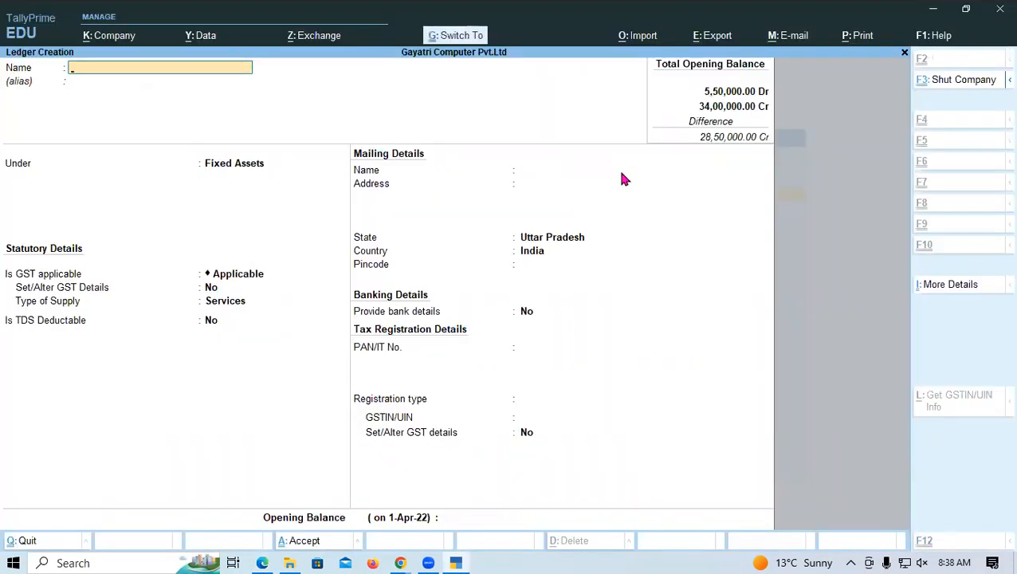
pyautogui.hotkey('ctrl', 'alt', 'v')
# Keep the Land & buildings ledger under Fixed Assets and accept its default statutory, mailing and tax details up to the opening balance
pyautogui.press('Return')
pyautogui.press('Return')
pyautogui.press('Return')
pyautogui.press('Return')
pyautogui.press('Return')
pyautogui.press('Return')
pyautogui.press('Return')
pyautogui.press('Return')
pyautogui.press('Return')
pyautogui.press('Return')
pyautogui.press('Return')
pyautogui.press('Return')
pyautogui.press('Return')
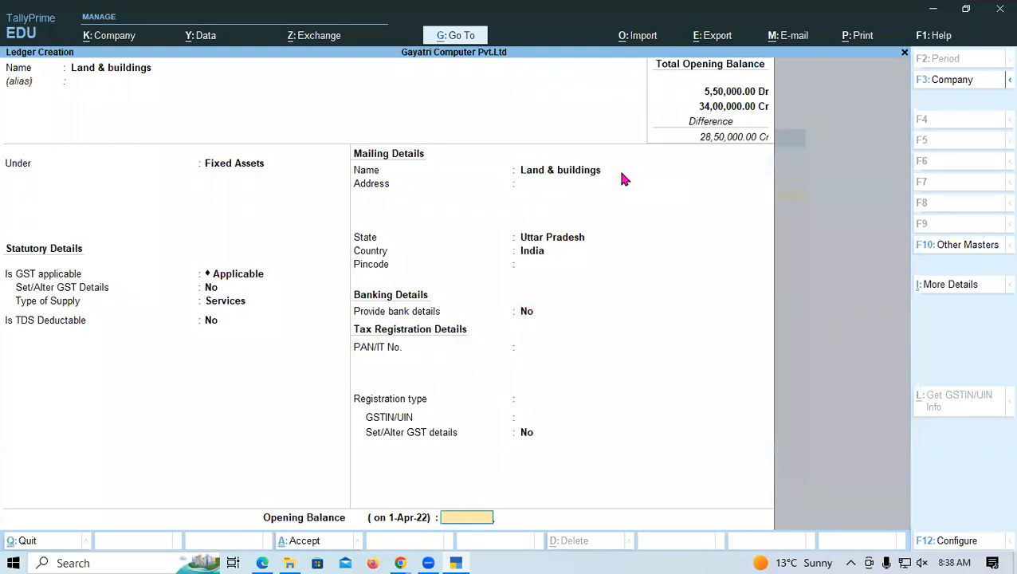
# Set the Land & buildings opening balance to 4,50,000 Dr, checking the amount in the PDF, and save the ledger
pyautogui.write('4')
pyautogui.hotkey('alt', 'Tab')
pyautogui.hotkey('alt', 'Tab')
pyautogui.write('5000')
pyautogui.write('0')
pyautogui.press('Return')
pyautogui.press('Return')
pyautogui.press('Return')
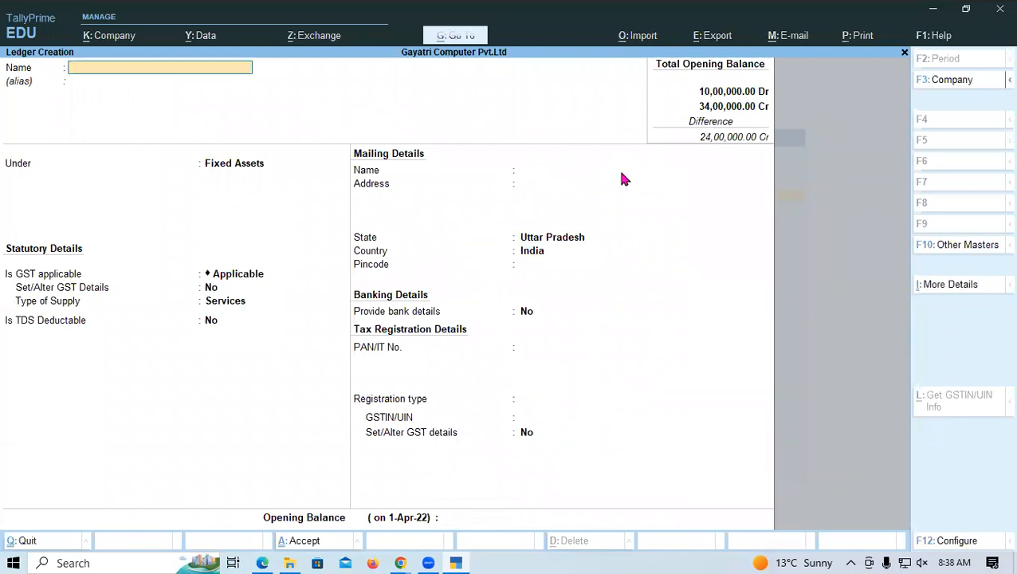
# Copy the asset name Manufactring Equipment from the PDF and paste it as the new ledger's name in TallyPrime
pyautogui.hotkey('alt', 'Tab')
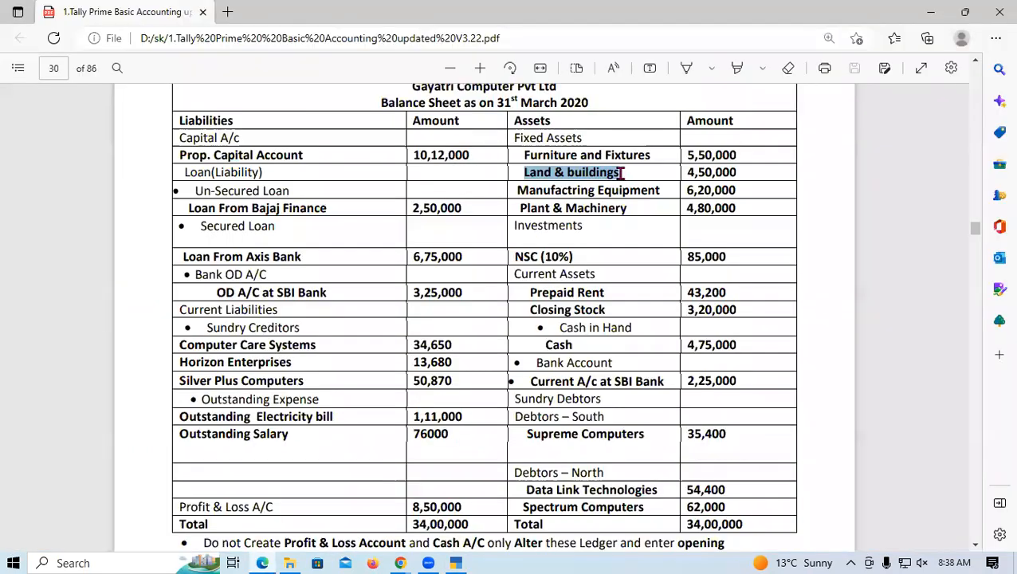
pyautogui.moveTo(518, 190); pyautogui.dragTo(663, 193)
pyautogui.hotkey('ctrl', 'c')
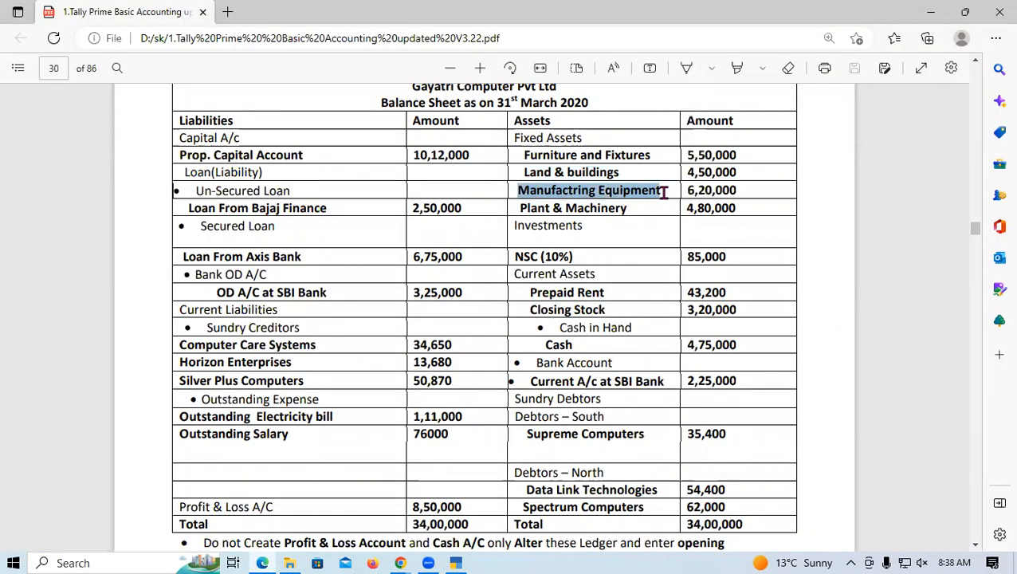
pyautogui.hotkey('alt', 'Tab')
pyautogui.hotkey('ctrl', 'alt', 'v')
# Keep the Manufactring Equipment ledger under Fixed Assets and accept its default statutory, mailing and tax details up to the opening balance
pyautogui.press('Return')
pyautogui.press('Return')
pyautogui.press('Return')
pyautogui.press('Return')
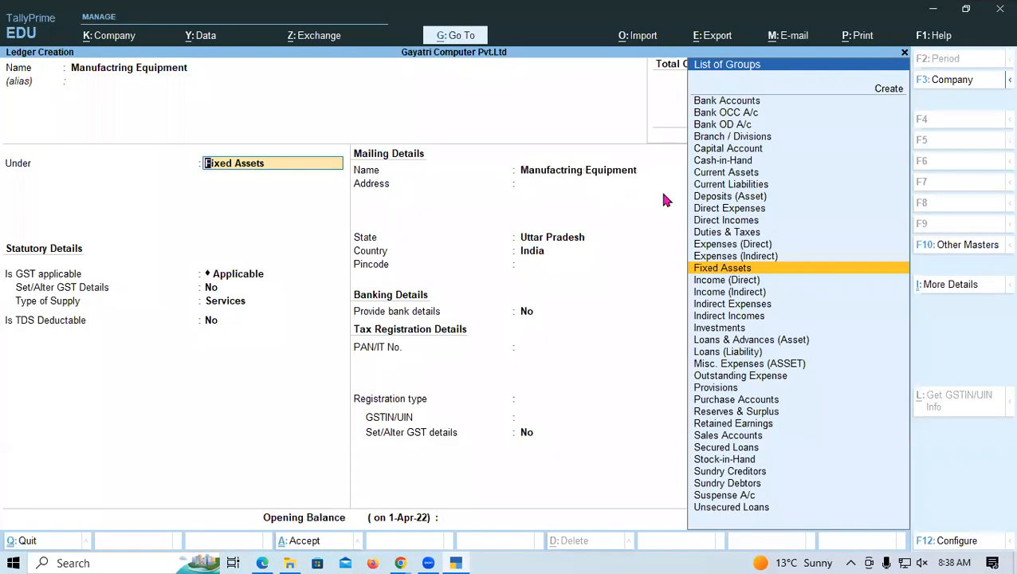
pyautogui.press('Return')
pyautogui.press('Return')
pyautogui.press('Return')
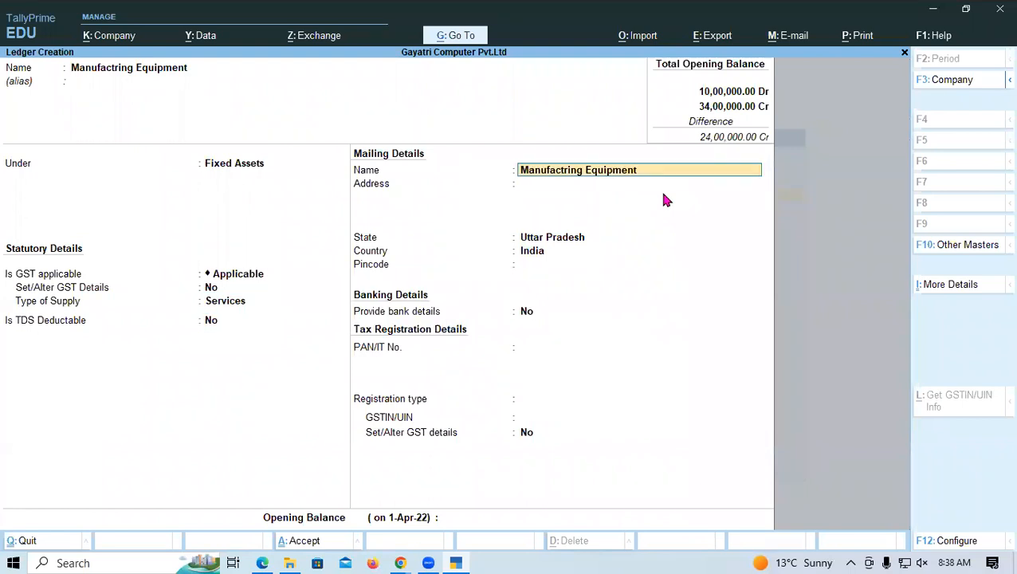
pyautogui.press('Return')
pyautogui.press('Return')
pyautogui.press('Return')
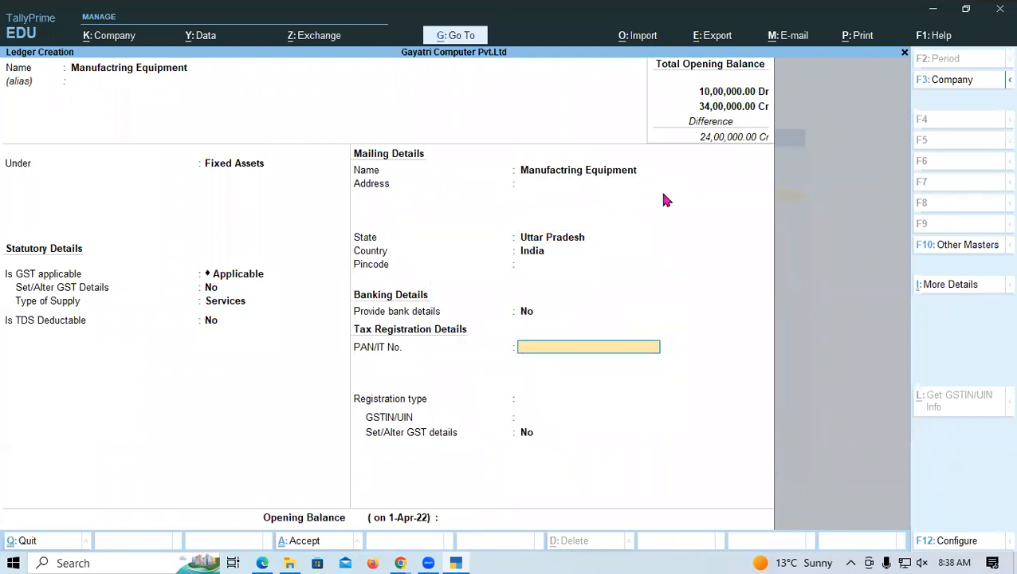
pyautogui.press('Return')
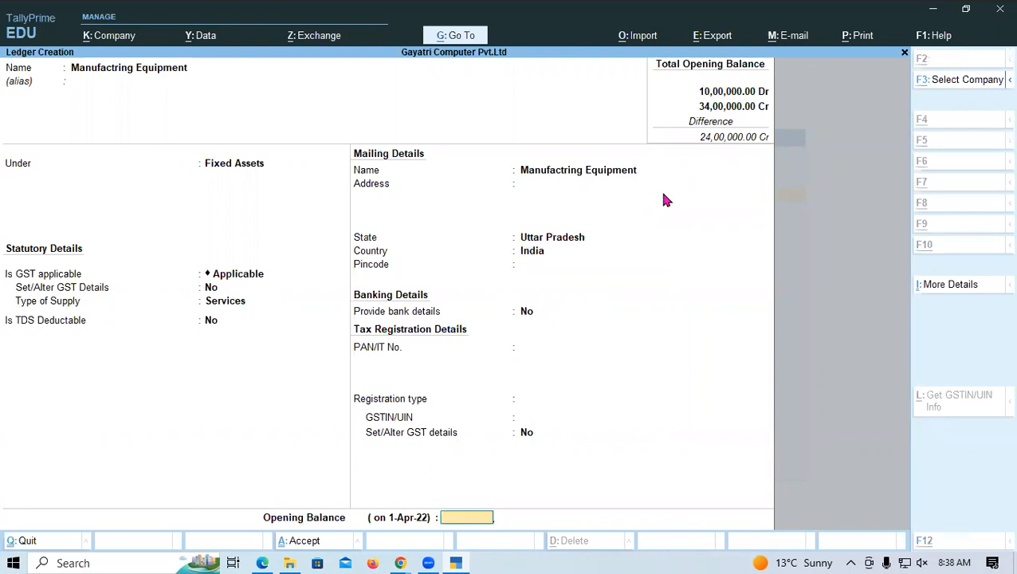
# Set the Manufactring Equipment opening balance to 6,20,000 Dr, checking the amount against the PDF, and save the ledger
pyautogui.hotkey('alt', 'Tab')
pyautogui.hotkey('alt', 'Tab')
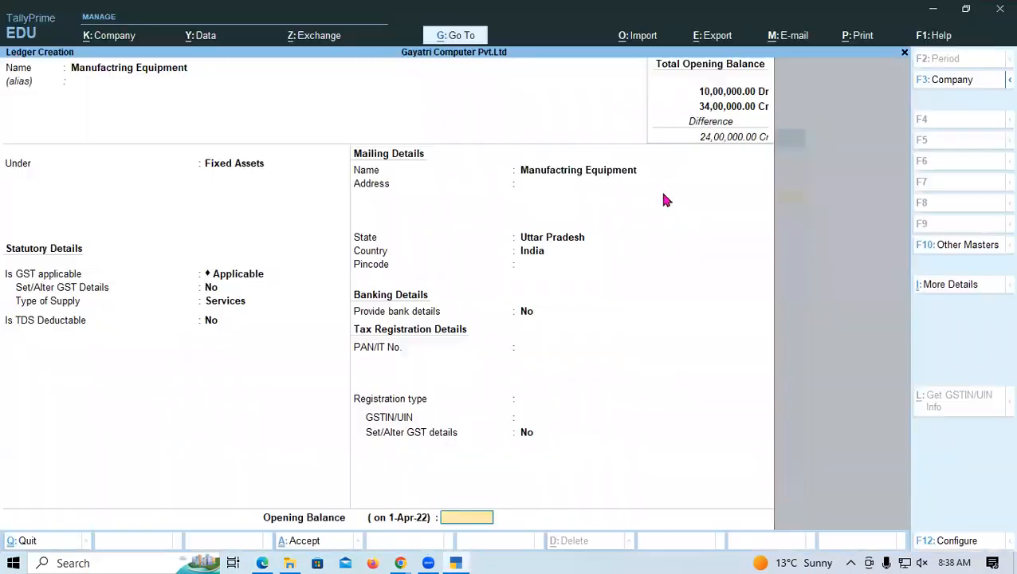
pyautogui.write('62000')
pyautogui.hotkey('alt', 'Tab')
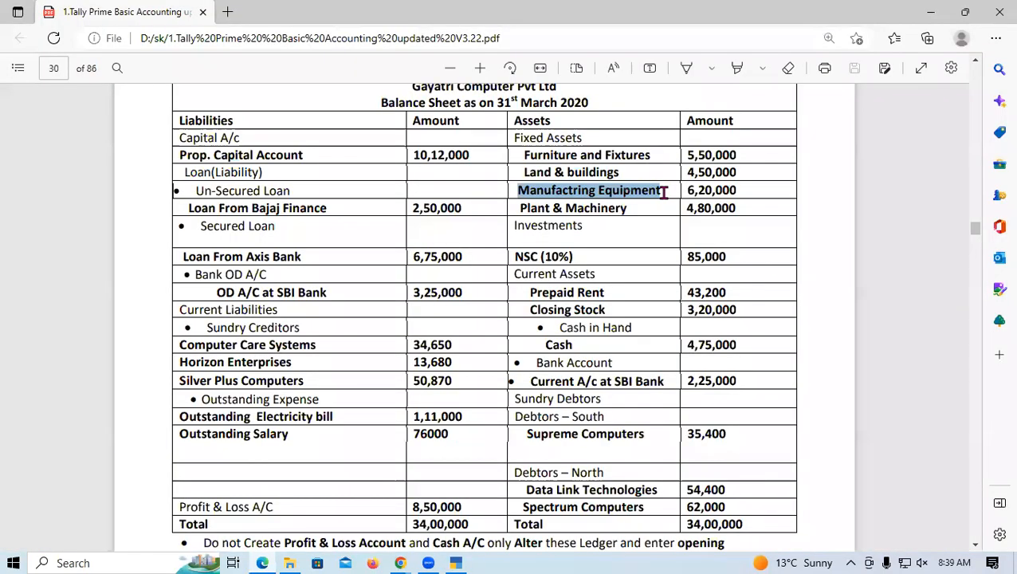
pyautogui.hotkey('alt', 'Tab')
pyautogui.write('0')
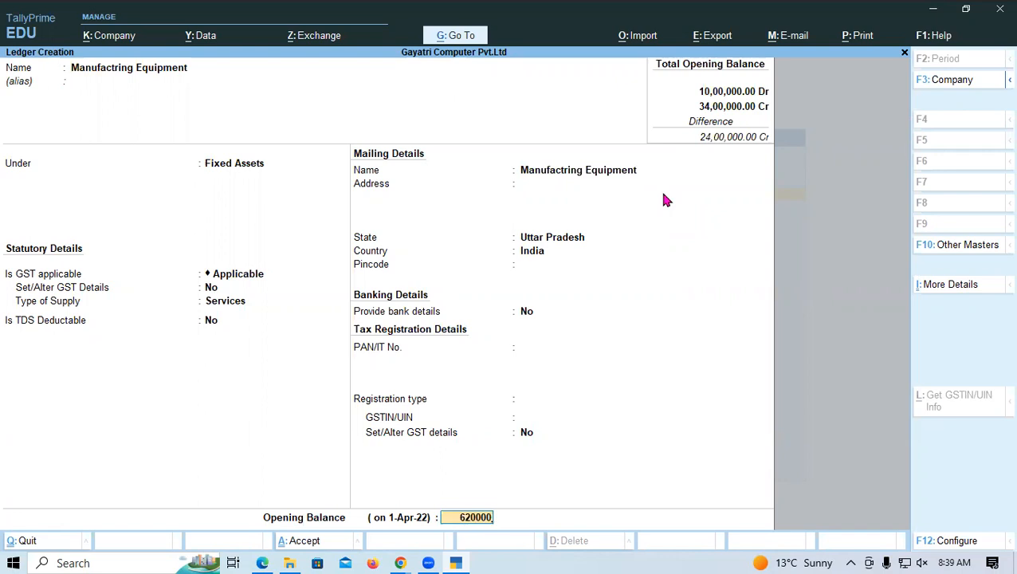
pyautogui.press('Return')
pyautogui.press('Return')
pyautogui.press('Return')
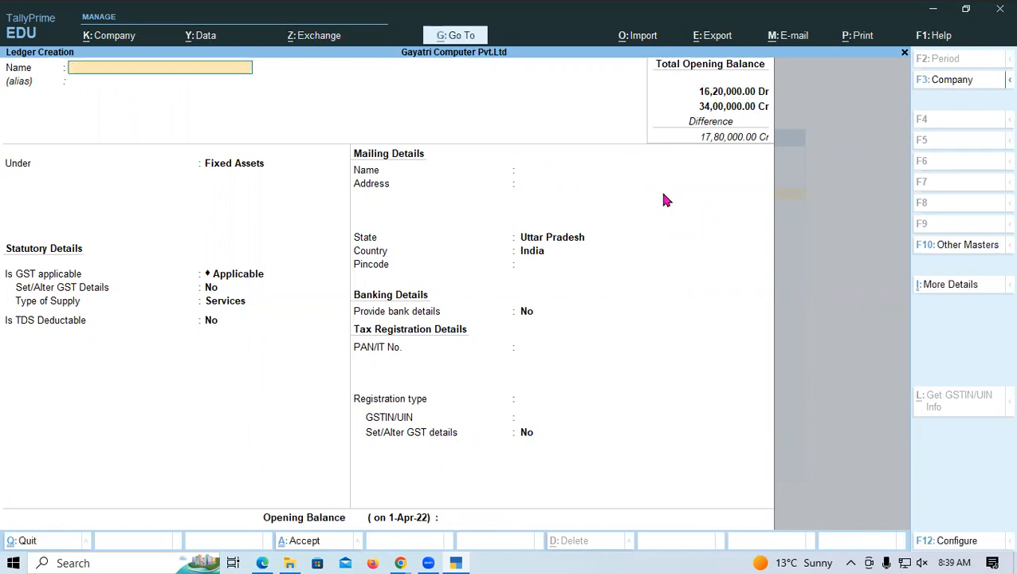
# Copy the asset name Plant & Machinery from the PDF and paste it as the new ledger's name in TallyPrime
pyautogui.hotkey('alt', 'Tab')
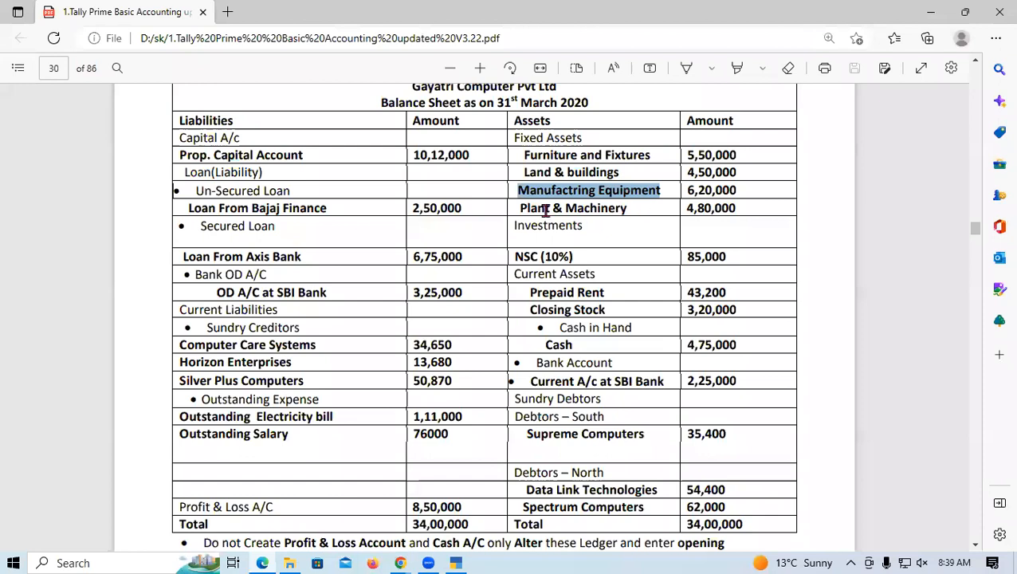
pyautogui.moveTo(522, 209); pyautogui.dragTo(631, 208)
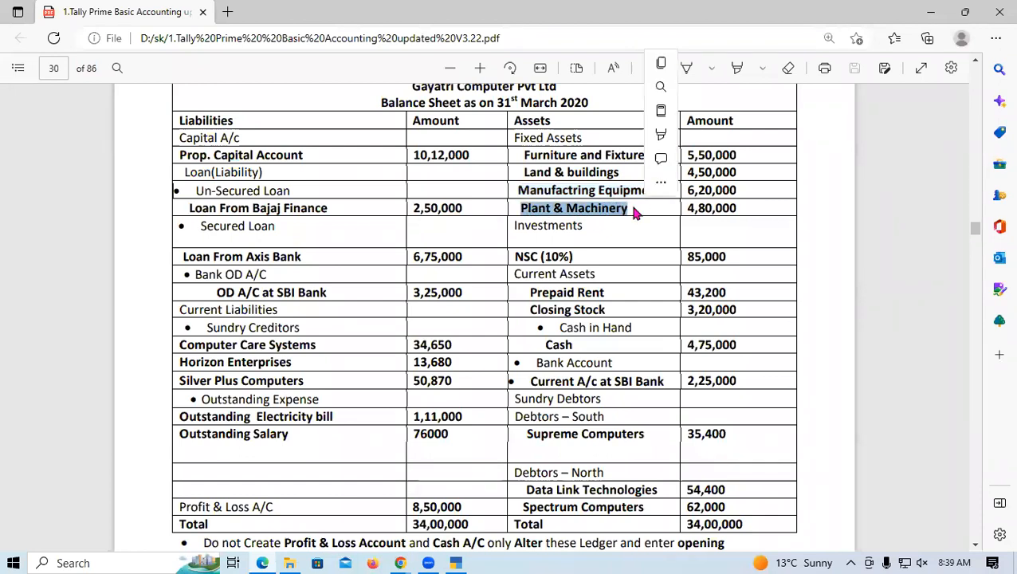
pyautogui.hotkey('alt', 'Tab')
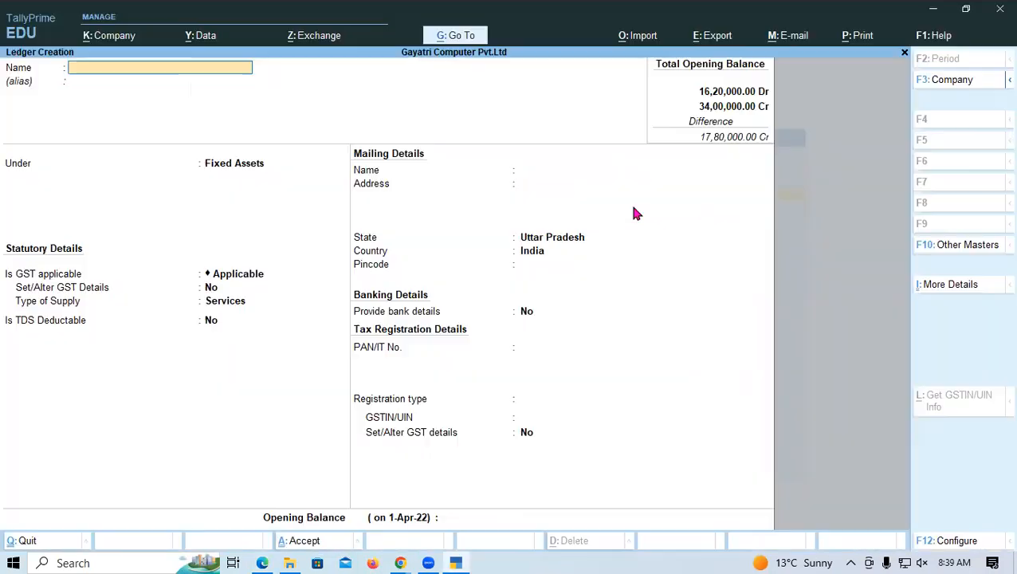
pyautogui.hotkey('ctrl', 'alt', 'v')
# Keep the Plant & Machinery ledger under Fixed Assets and accept its default statutory, mailing and tax details
pyautogui.press('Return')
pyautogui.press('Return')
pyautogui.press('Return')
pyautogui.press('Return')
pyautogui.press('Return')
pyautogui.press('Return')
pyautogui.press('Return')
pyautogui.press('Return')
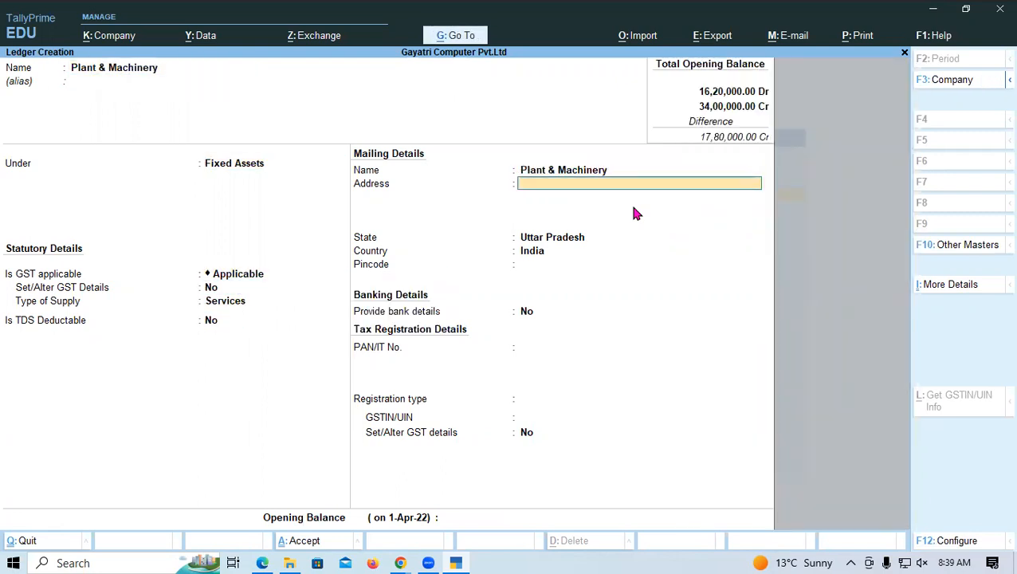
pyautogui.press('Return')
pyautogui.press('Return')
pyautogui.press('Return')
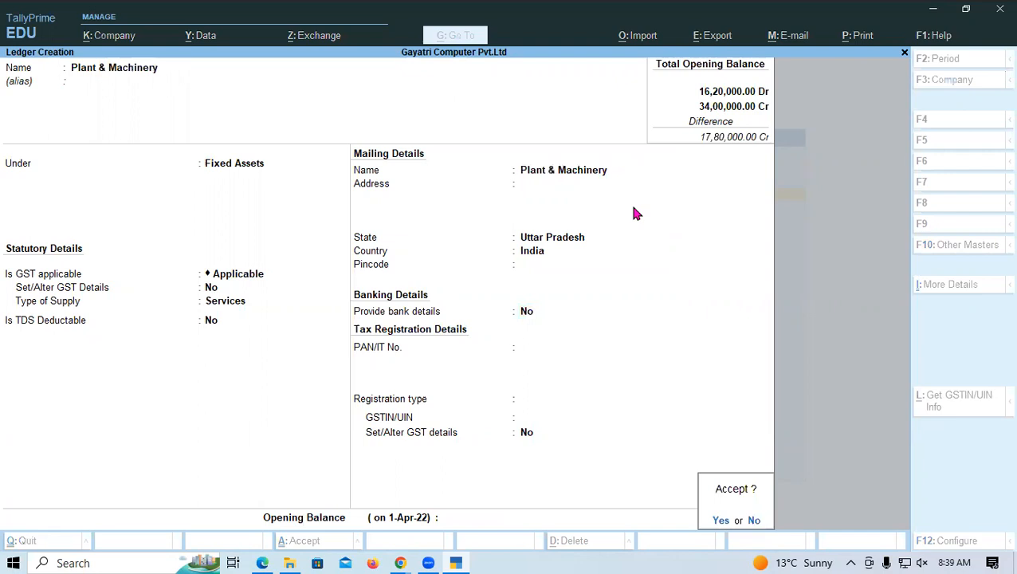
# Decline saving without a balance, set the Plant & Machinery opening balance to 4,80,000 Dr and save the ledger
pyautogui.write('n')
pyautogui.write('480000')
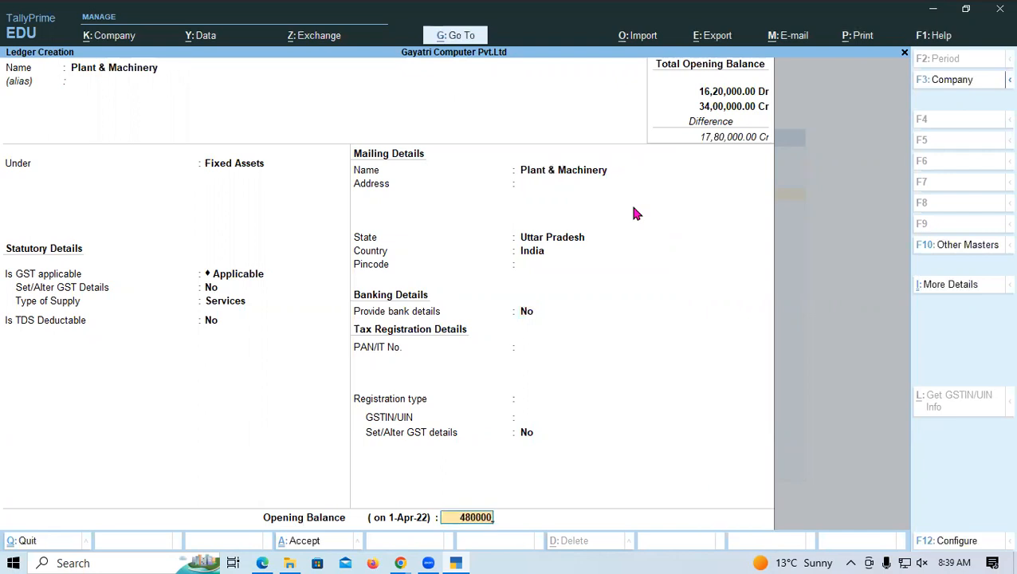
pyautogui.press('Return')
pyautogui.press('Return')
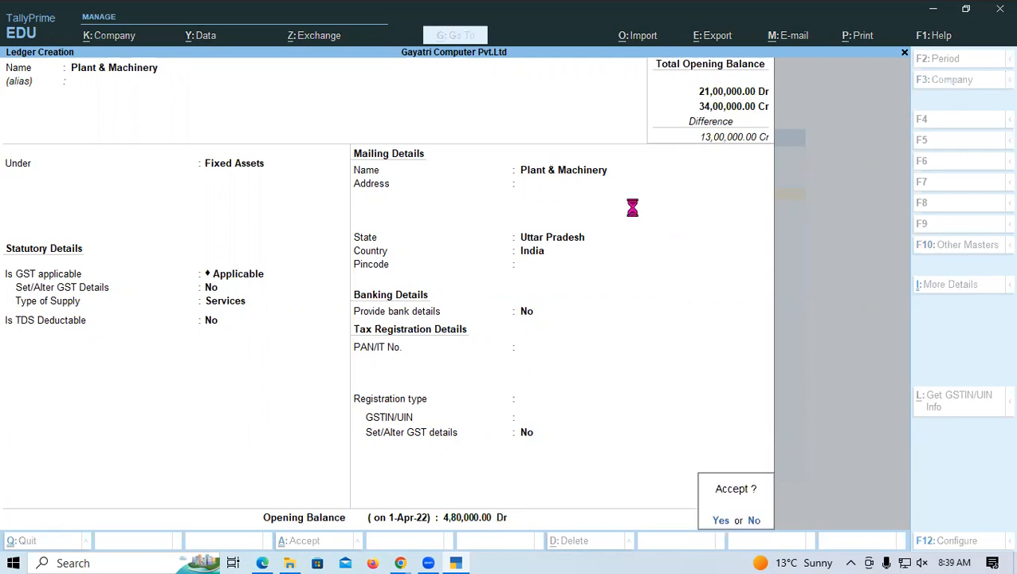
pyautogui.press('y')
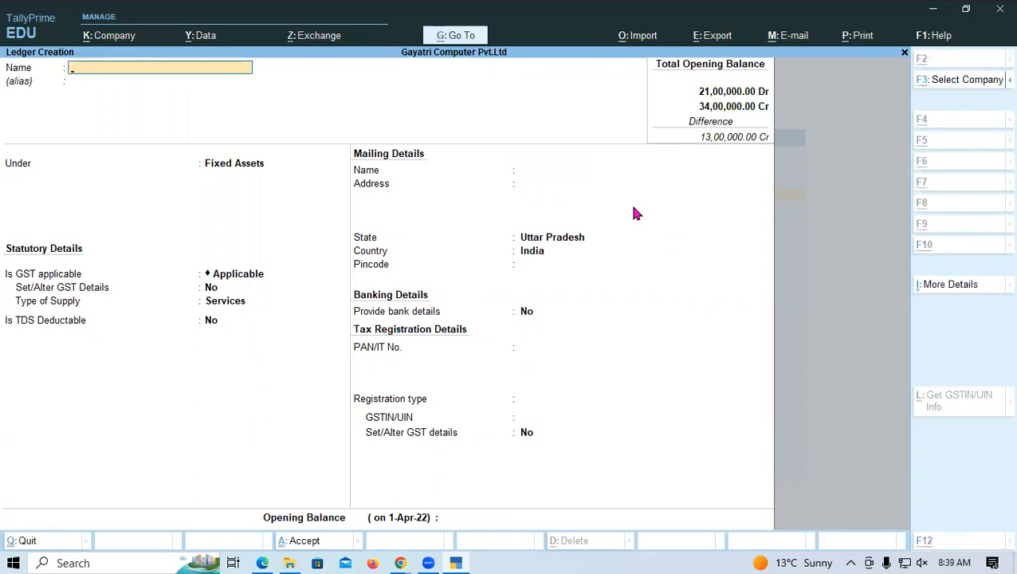
# Copy the investment name NSC (10%) from the PDF and paste it as the new ledger's name in TallyPrime
pyautogui.hotkey('alt', 'Tab')
pyautogui.moveTo(514, 257); pyautogui.dragTo(581, 259)
pyautogui.hotkey('ctrl', 'c')
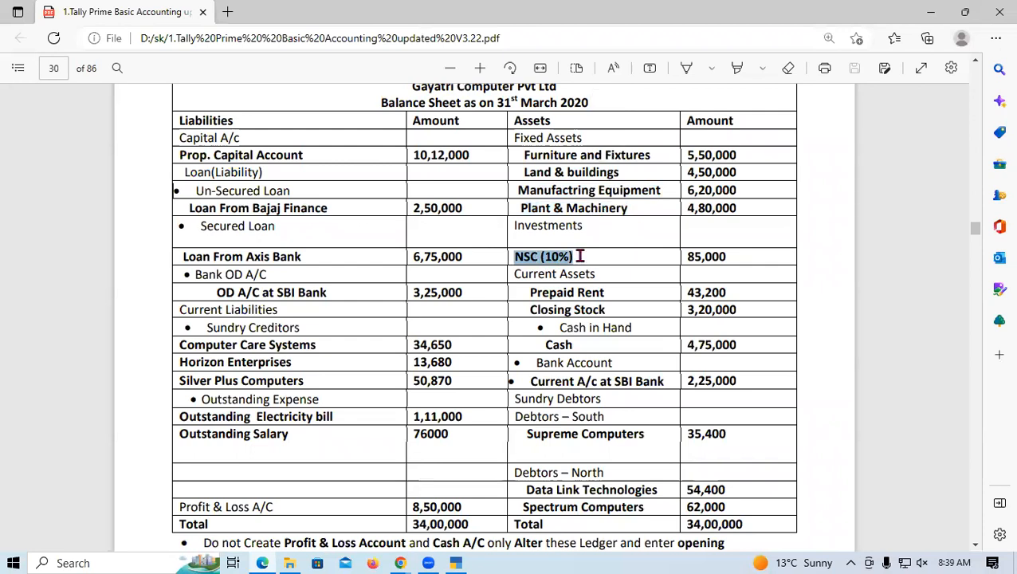
pyautogui.hotkey('alt', 'Tab')
pyautogui.hotkey('ctrl', 'v')
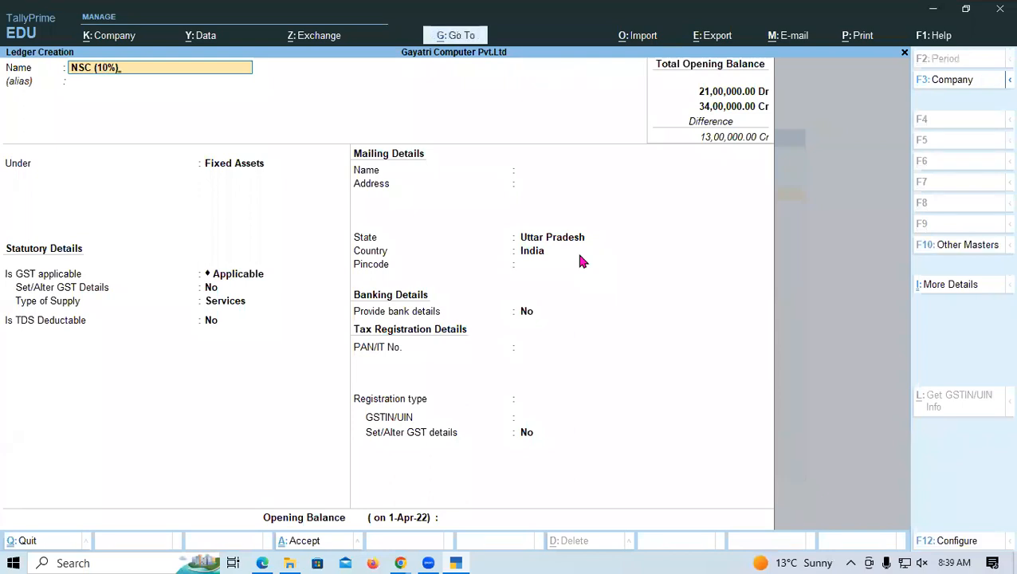
# Change the NSC (10%) ledger's group to Investments and keep its remaining details at their defaults
pyautogui.press('Return')
pyautogui.press('Return')
pyautogui.press('BackSpace')
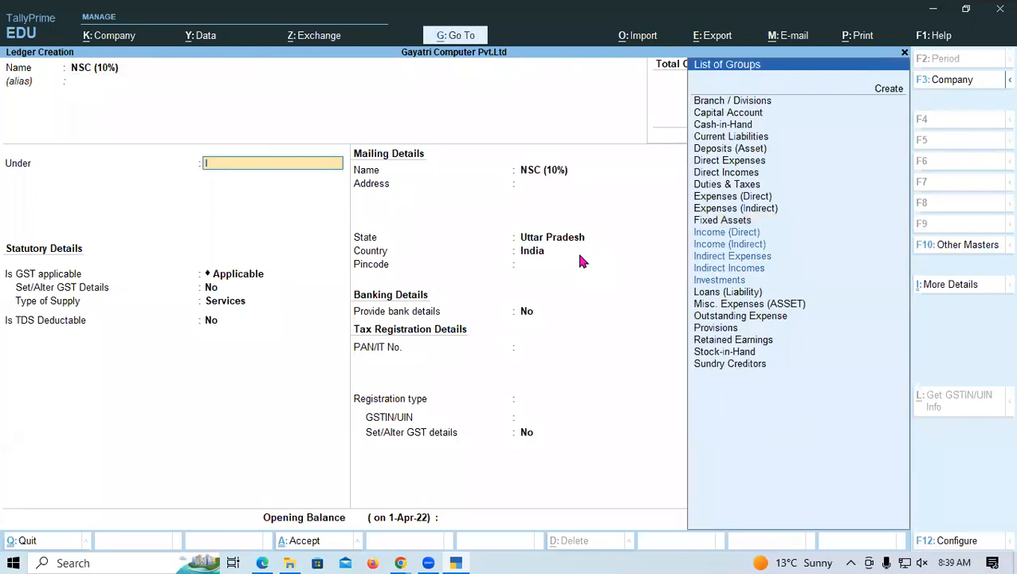
pyautogui.write('Inve')
pyautogui.press('Return')
pyautogui.press('Return')
pyautogui.press('Return')
pyautogui.press('Return')
pyautogui.press('Return')
pyautogui.press('Return')
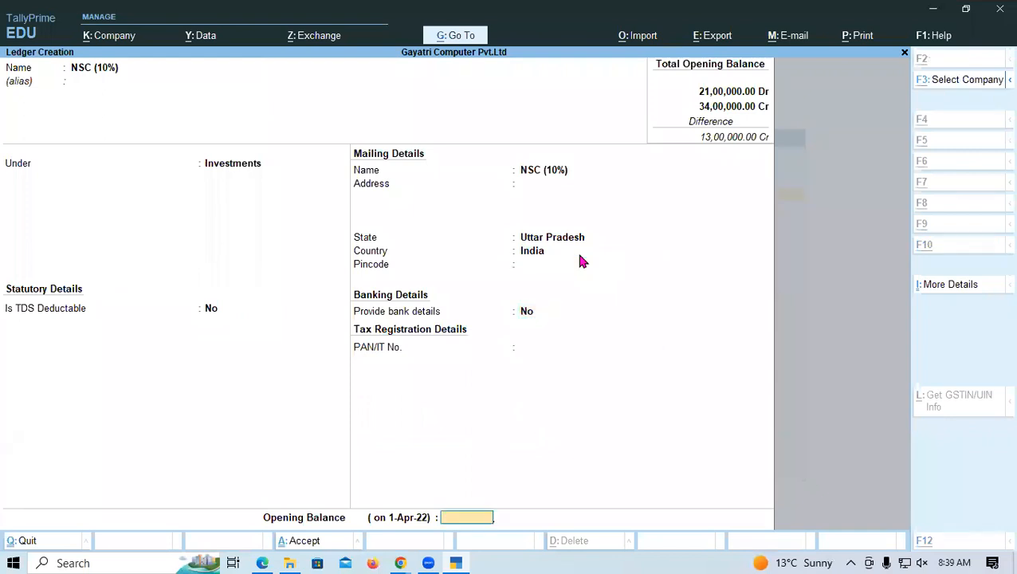
# Check the NSC (10%) amount in the PDF, set its opening balance to 85,000 Dr and save the ledger
pyautogui.hotkey('alt', 'Tab')
pyautogui.hotkey('alt', 'Tab')
pyautogui.write('85000')
pyautogui.press('Return')
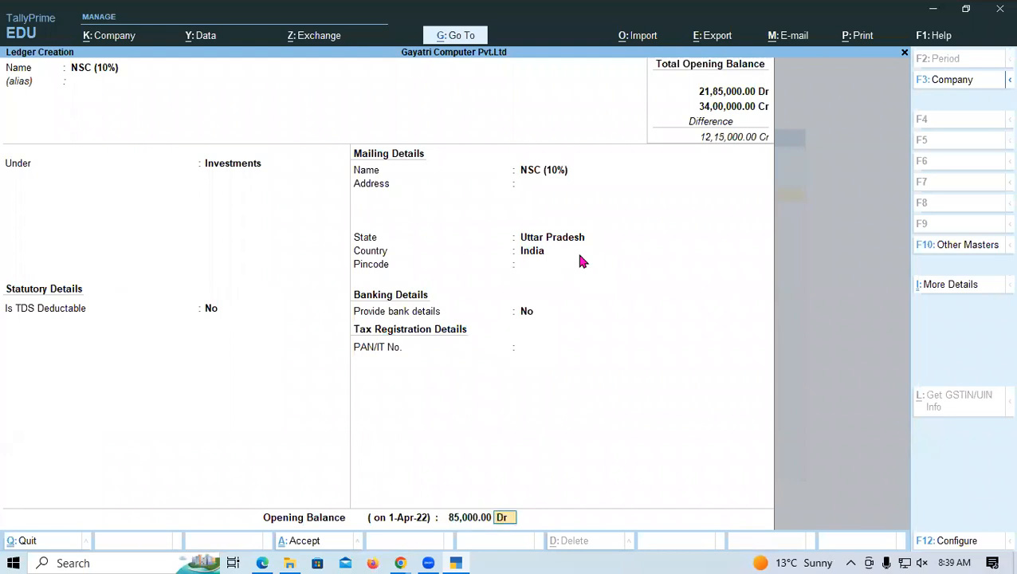
pyautogui.press('Return')
pyautogui.press('Return')
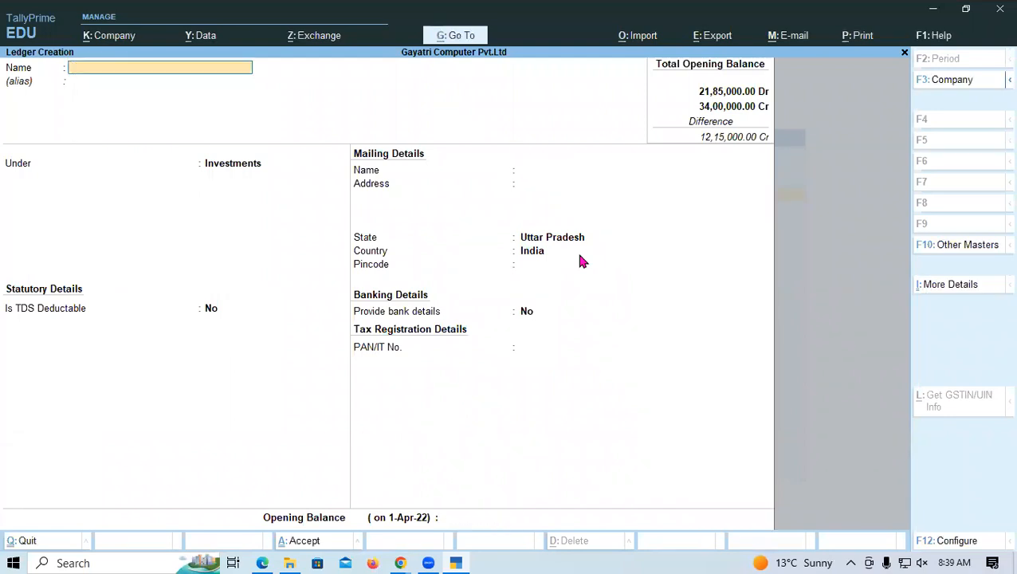
# Copy the current asset name Prepaid Rent from the PDF and paste it as the new ledger's name in TallyPrime
pyautogui.hotkey('alt', 'Tab')
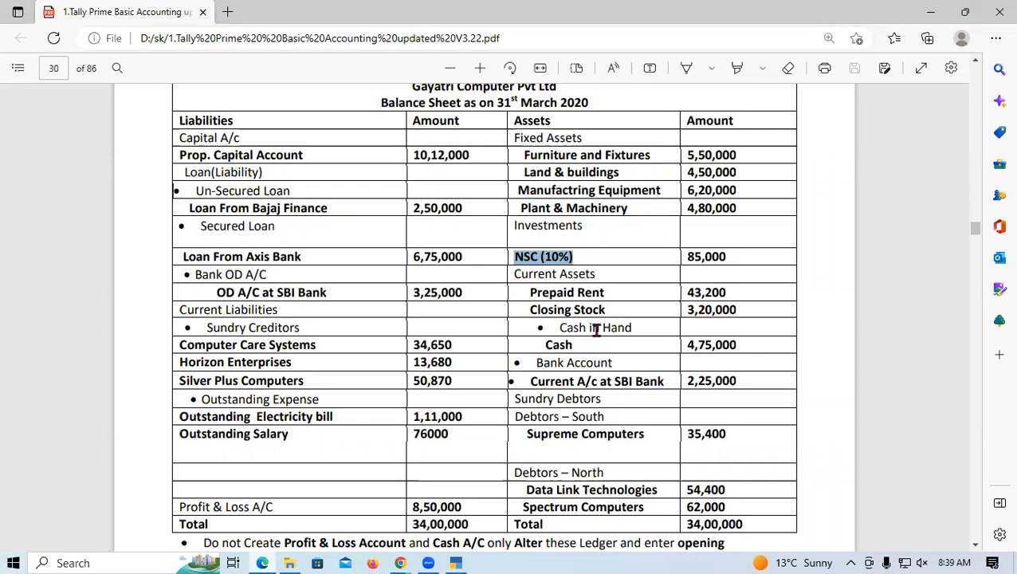
pyautogui.scroll(-1, 534, 213)
pyautogui.moveTo(528, 219); pyautogui.dragTo(609, 217)
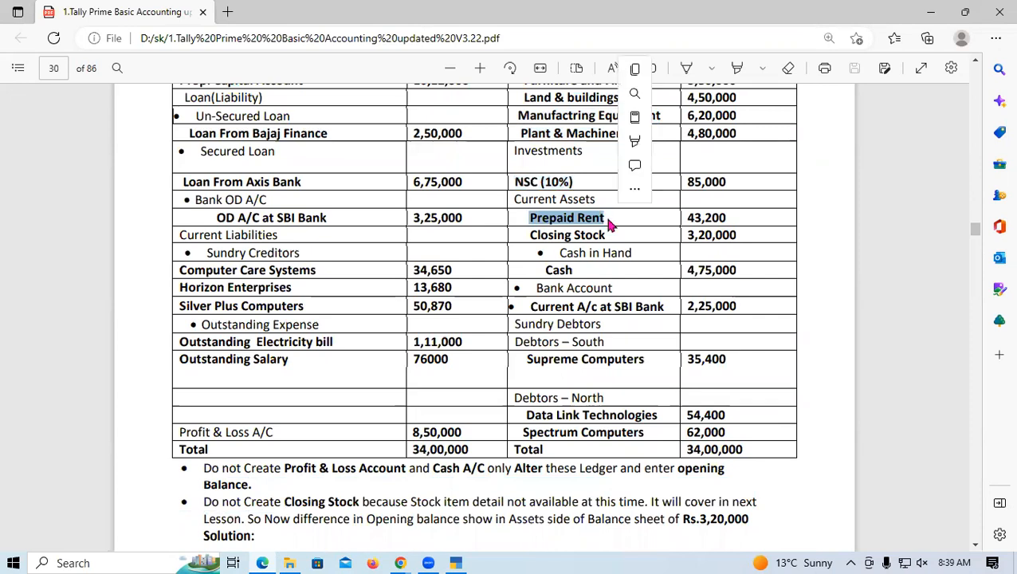
pyautogui.hotkey('alt', 'Tab')
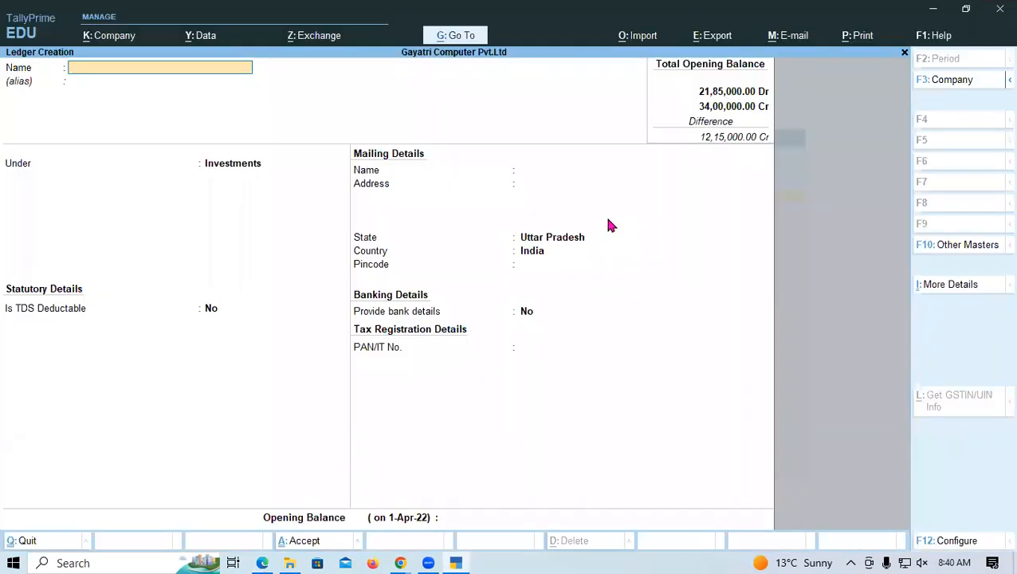
pyautogui.hotkey('ctrl', 'alt', 'v')
pyautogui.press('Return')
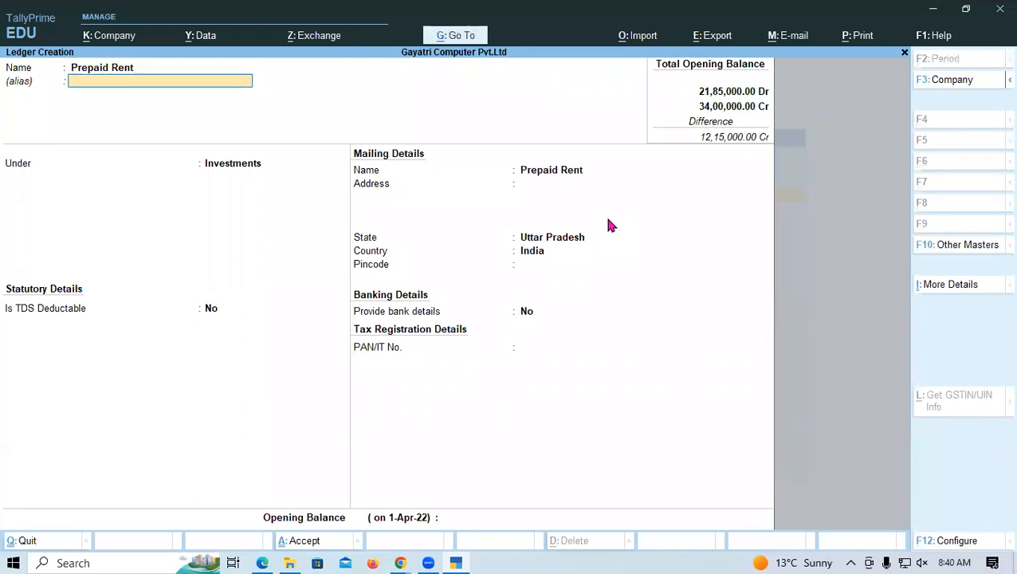
# Set the Prepaid Rent ledger's group to Current Assets and keep its remaining details at their defaults
pyautogui.press('Return')
pyautogui.write('Cure')
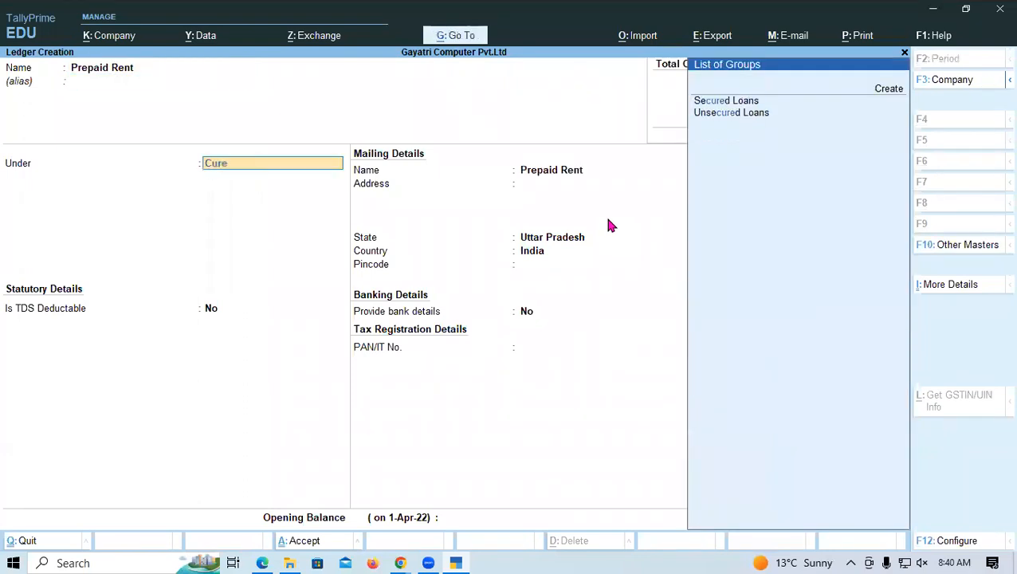
pyautogui.press('BackSpace')
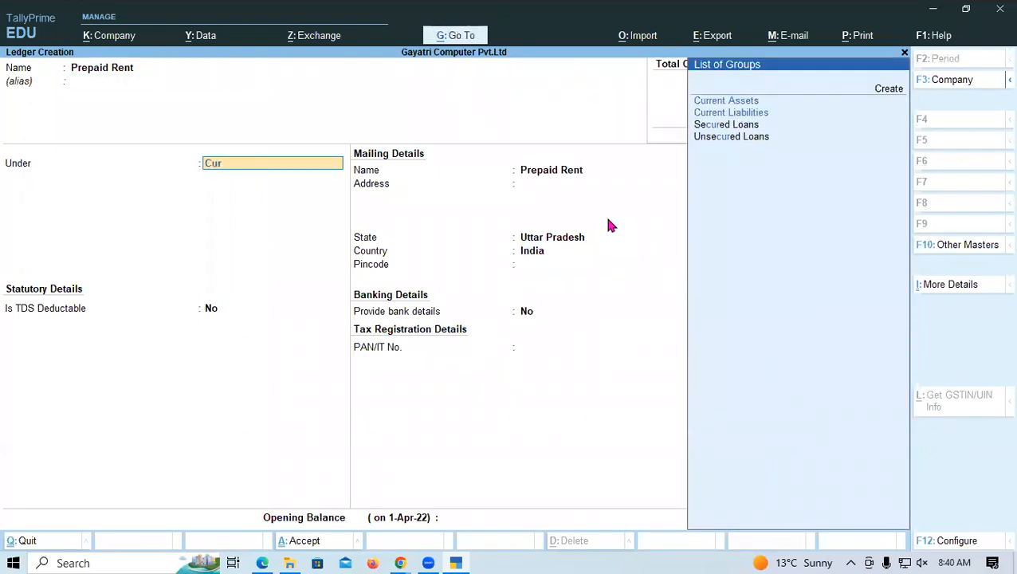
pyautogui.press('Down')
pyautogui.press('Return')
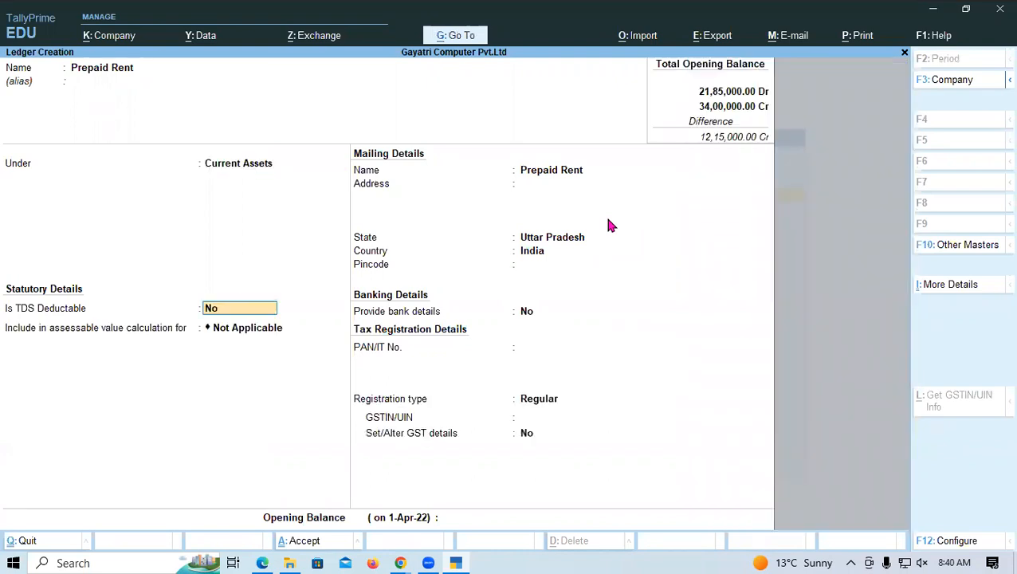
pyautogui.press('Return')
pyautogui.press('Return')
pyautogui.press('Return')
pyautogui.press('Return')
pyautogui.press('Return')
pyautogui.press('Return')
pyautogui.press('Return')
pyautogui.press('Return')
pyautogui.press('Return')
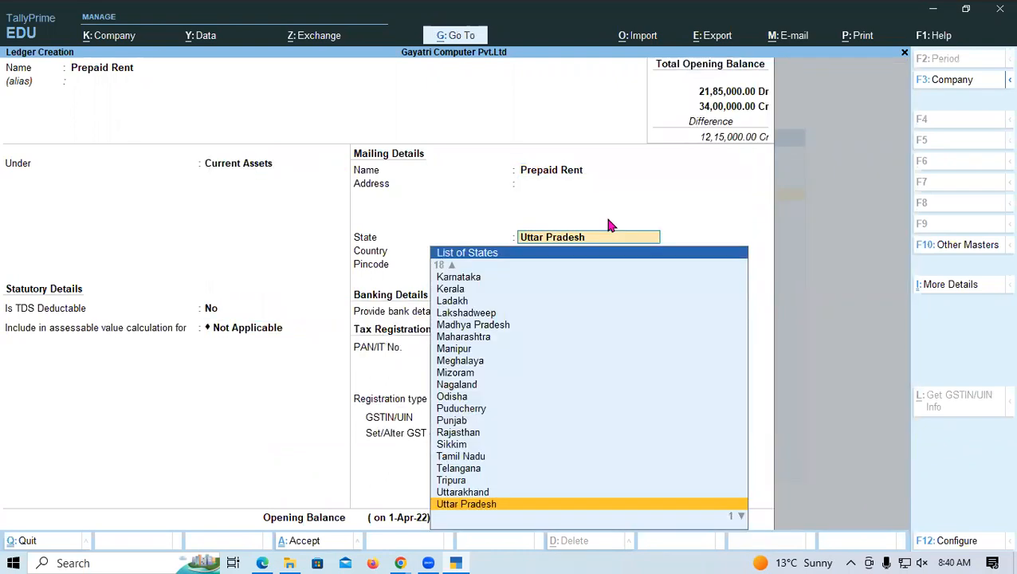
pyautogui.press('Return')
pyautogui.press('Return')
pyautogui.press('Return')
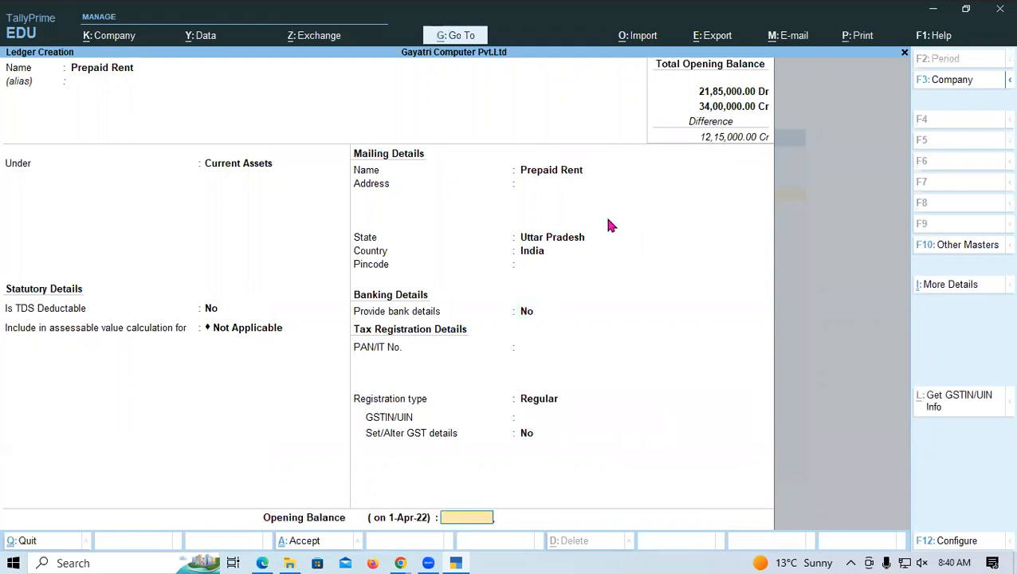
# Check the Prepaid Rent amount in the PDF, set its opening balance to 43,200 Dr and save the ledger
pyautogui.hotkey('alt', 'Tab')
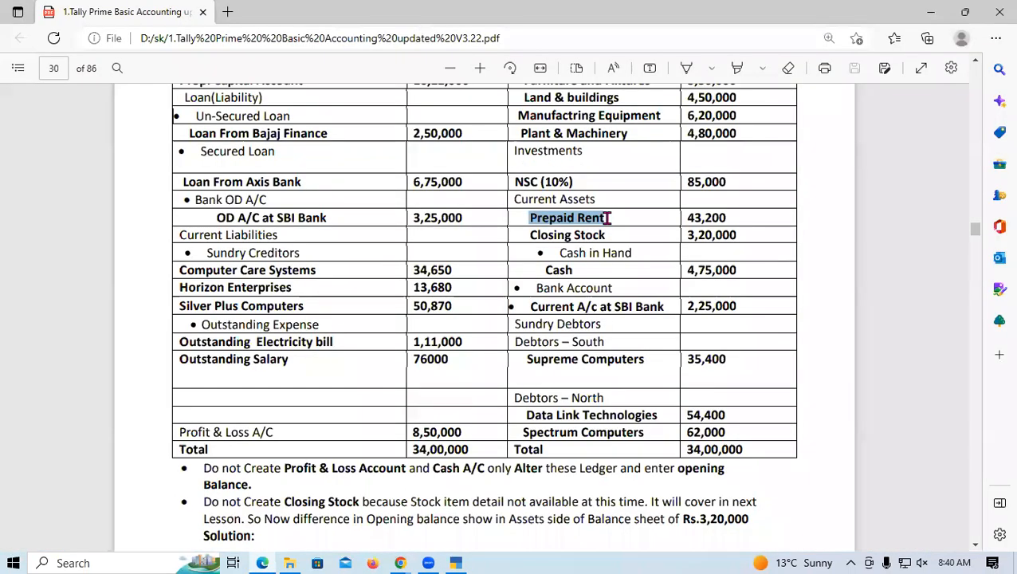
pyautogui.hotkey('alt', 'Tab')
pyautogui.write('43200')
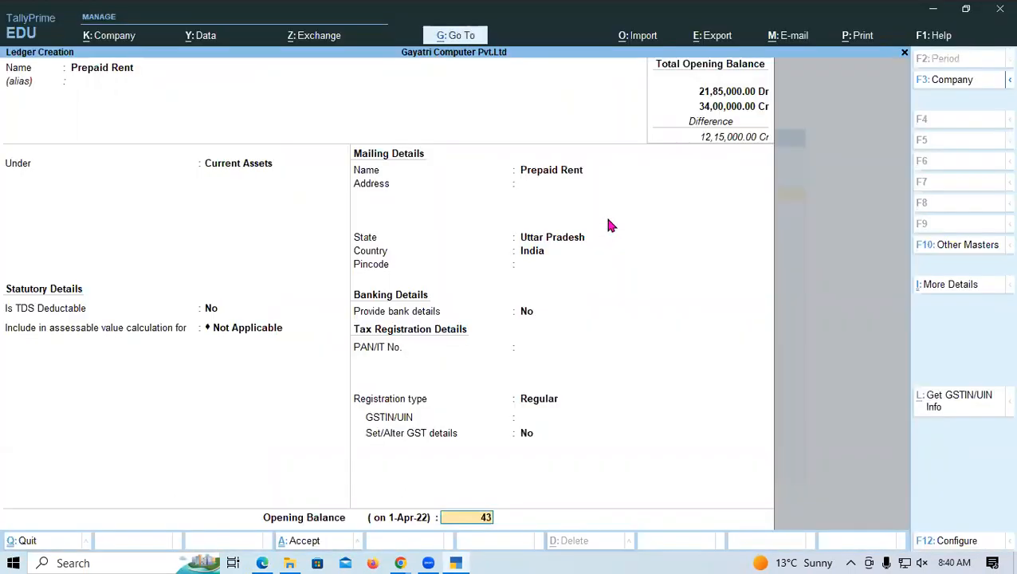
pyautogui.press('Return')
pyautogui.press('Return')
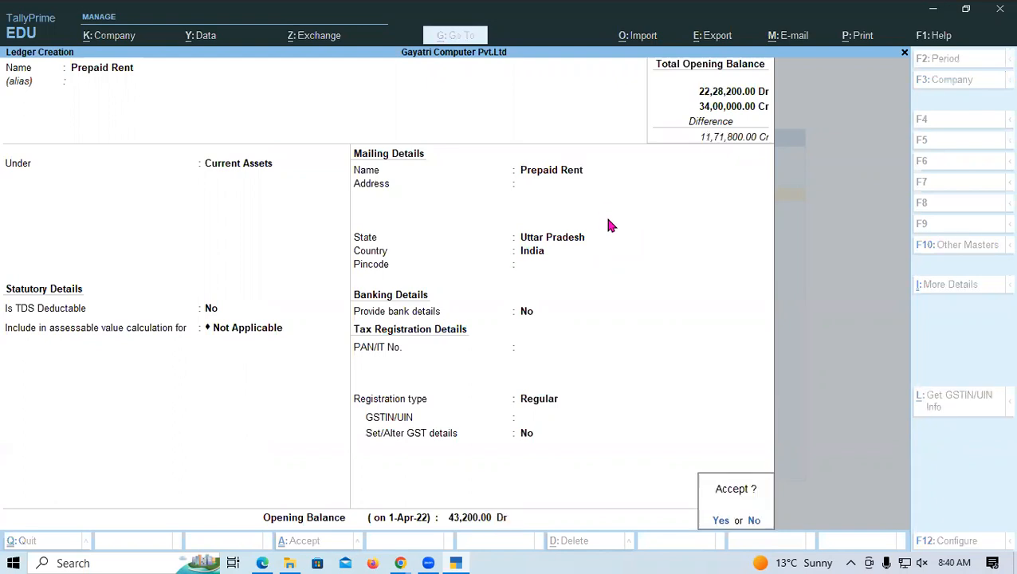
pyautogui.press('Return')
# Skip Closing Stock and Cash in the PDF, copy Current A/c at SBI Bank and paste it as the new ledger's name in TallyPrime
pyautogui.hotkey('alt', 'Tab')
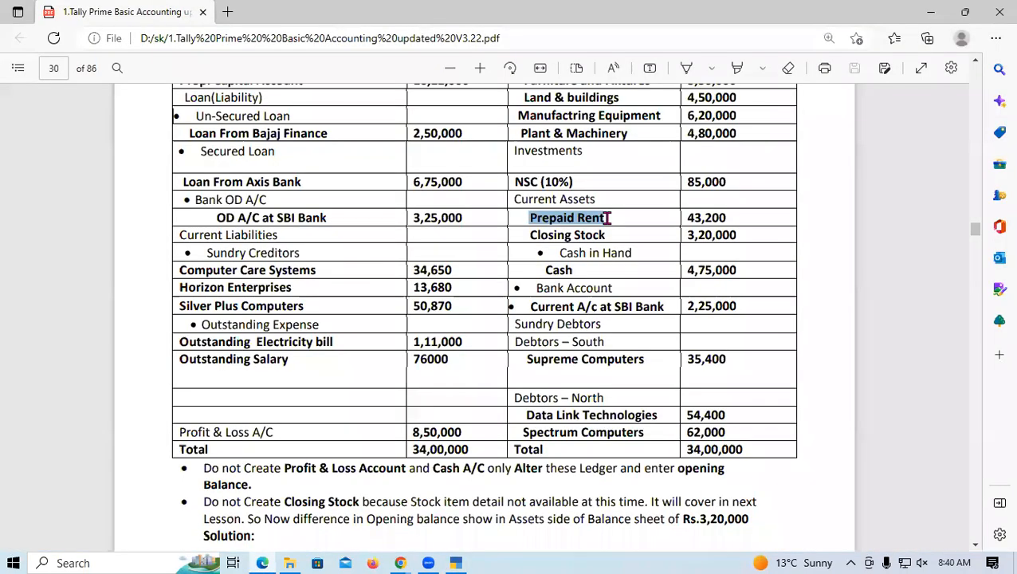
pyautogui.moveTo(529, 235); pyautogui.dragTo(605, 243)
pyautogui.click(606, 243)
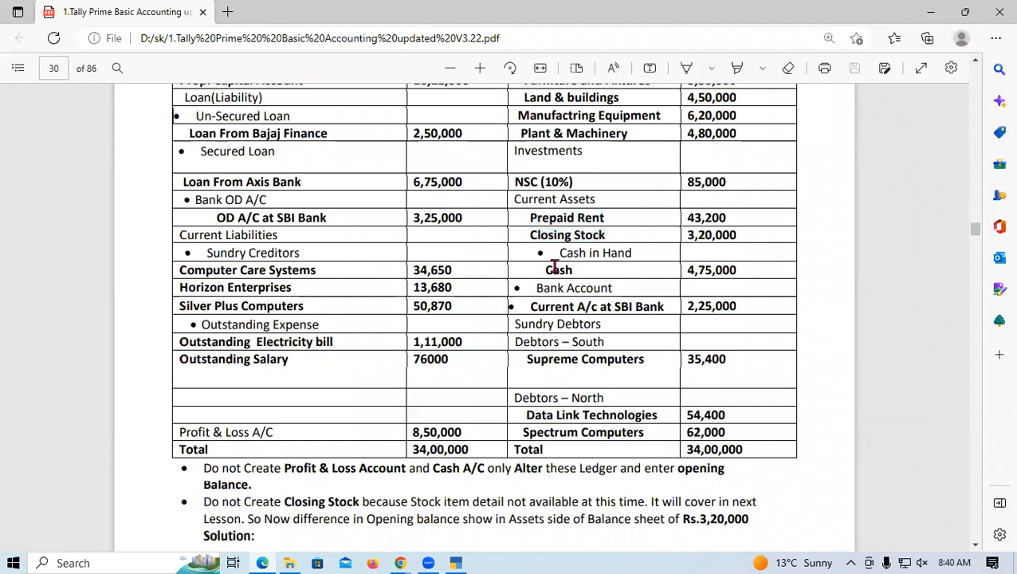
pyautogui.moveTo(545, 270); pyautogui.dragTo(574, 269)
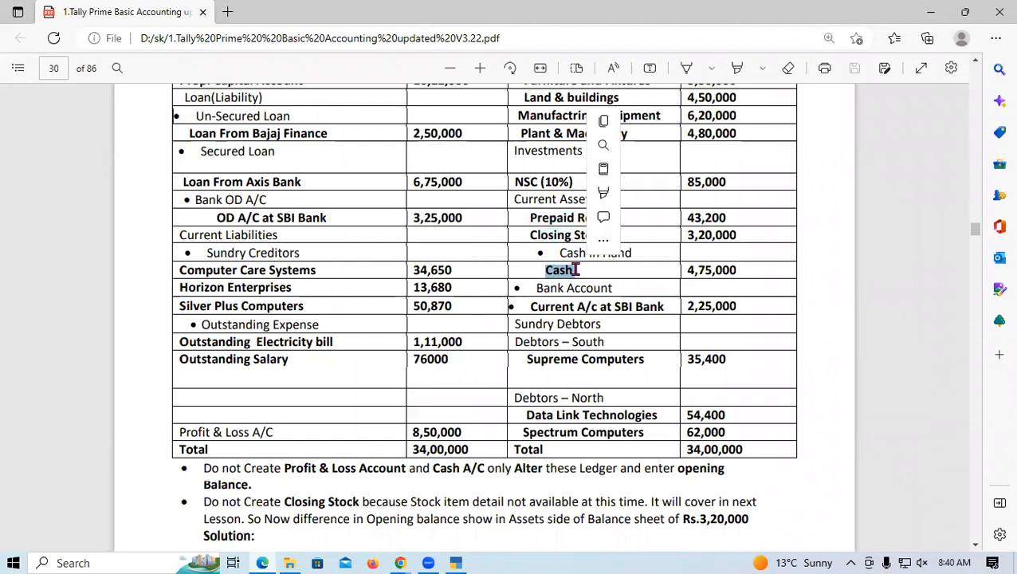
pyautogui.click(545, 271)
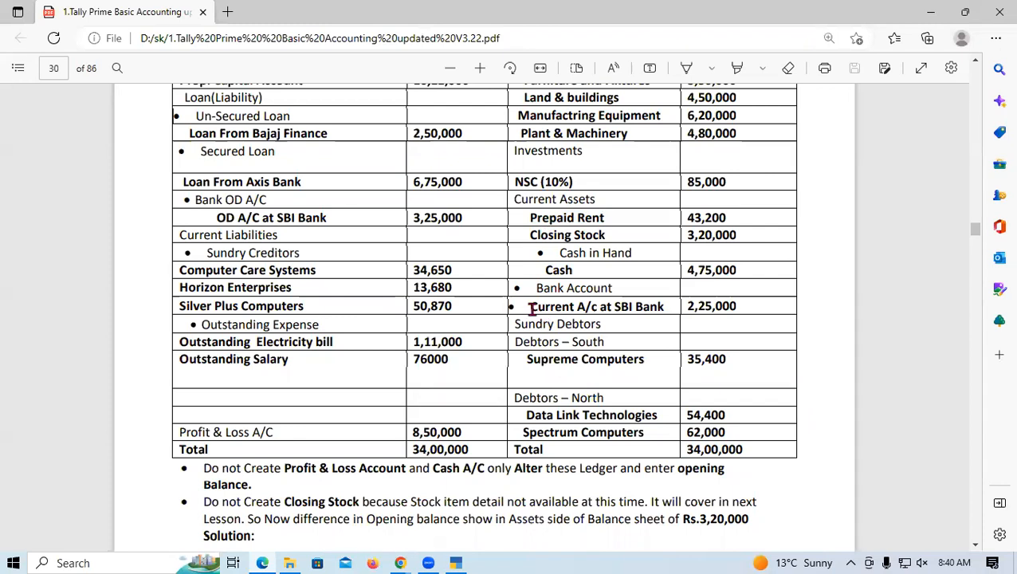
pyautogui.moveTo(530, 307); pyautogui.dragTo(669, 307)
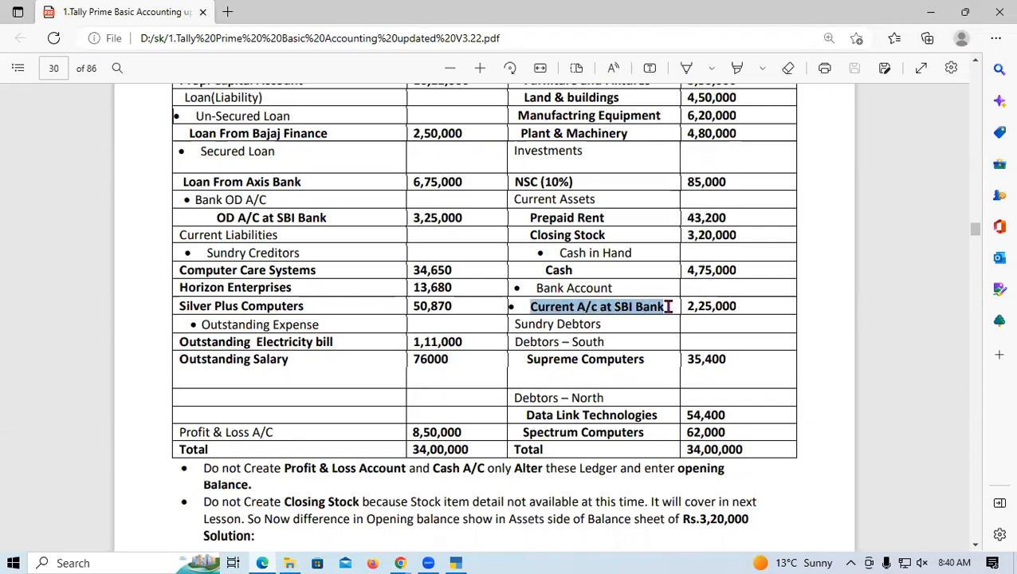
pyautogui.hotkey('ctrl', 'c')
pyautogui.hotkey('alt', 'Tab')
pyautogui.hotkey('ctrl', 'v')
pyautogui.press('Return')
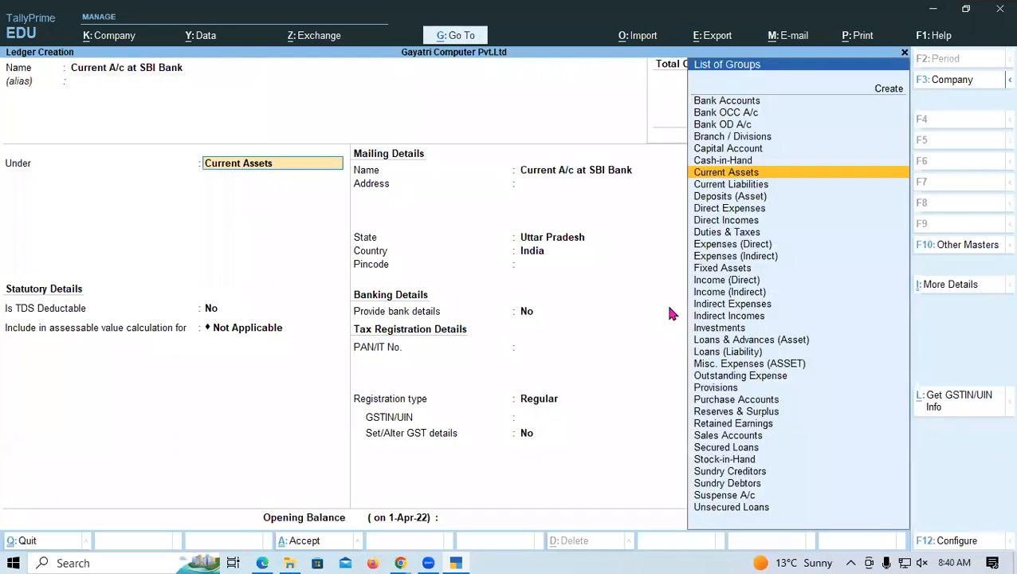
# Change the Current A/c at SBI Bank ledger's group to Bank Accounts and keep its bank and mailing details at their defaults
pyautogui.write('Bank Accounts')
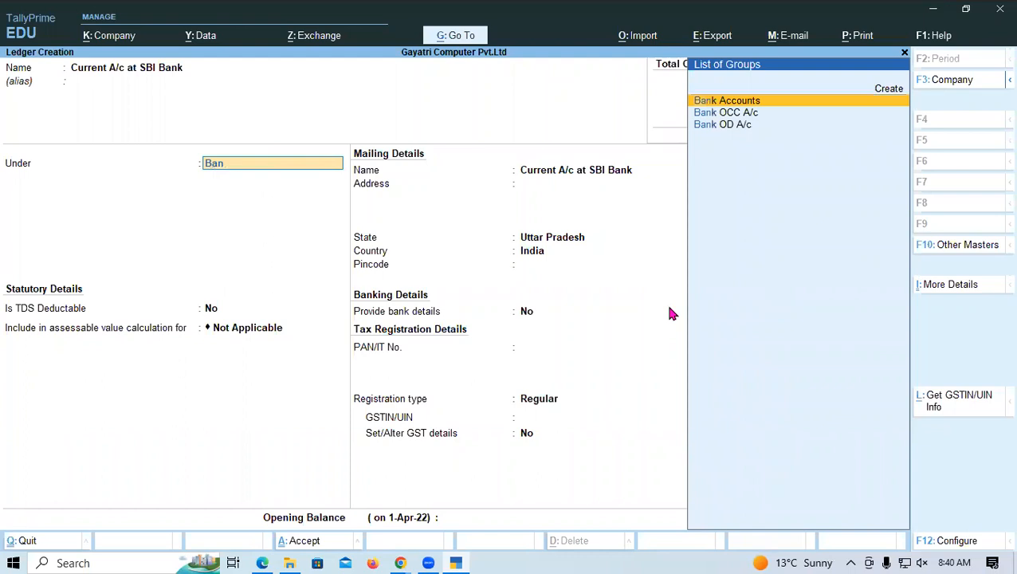
pyautogui.press('Return')
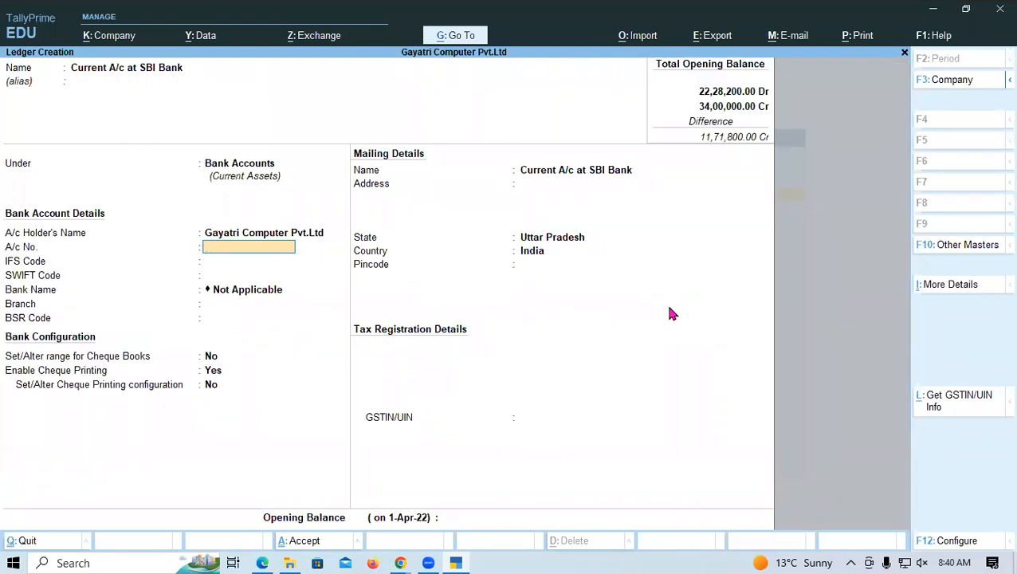
pyautogui.press('Return')
pyautogui.press('Return')
pyautogui.press('Return')
pyautogui.press('Return')
pyautogui.press('Return')
pyautogui.press('Return')
pyautogui.press('Return')
pyautogui.press('Return')
pyautogui.press('Return')
pyautogui.press('Return')
pyautogui.press('Return')
pyautogui.press('Return')
pyautogui.press('Return')
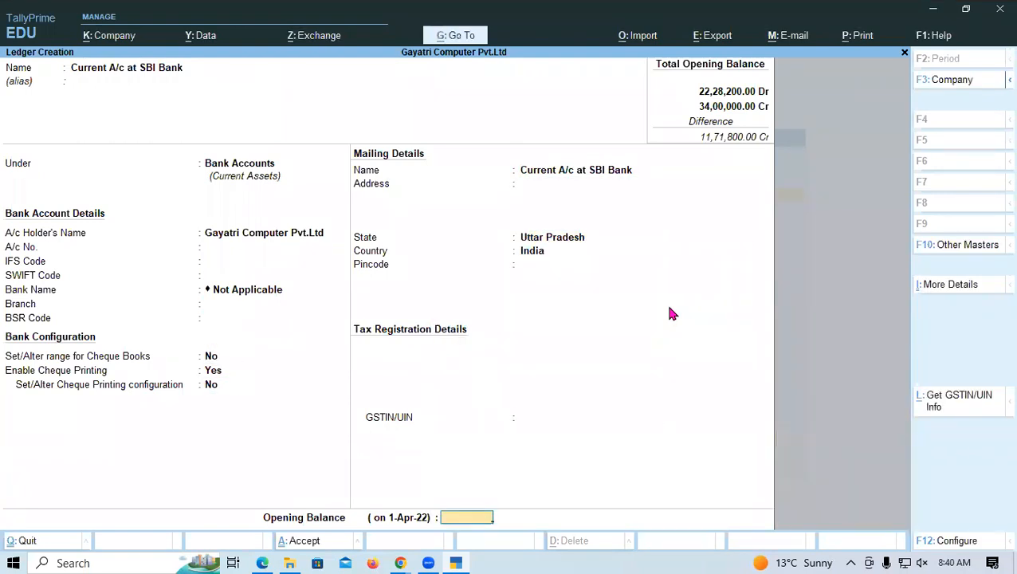
# Check the Current A/c at SBI Bank amount in the PDF, set its opening balance to 2,25,000 Dr and save the ledger
pyautogui.hotkey('alt', 'Tab')
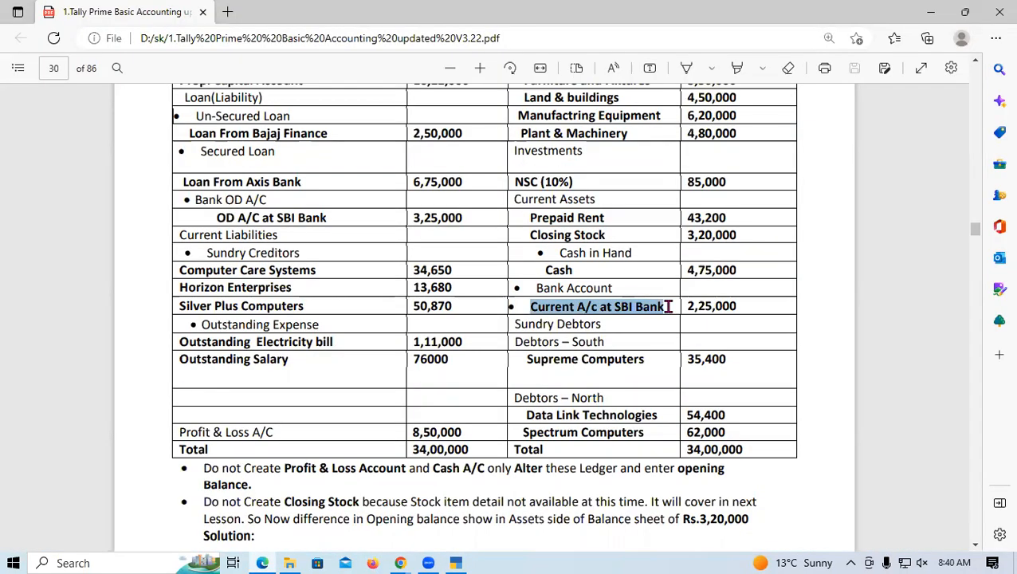
pyautogui.hotkey('alt', 'Tab')
pyautogui.write('225000')
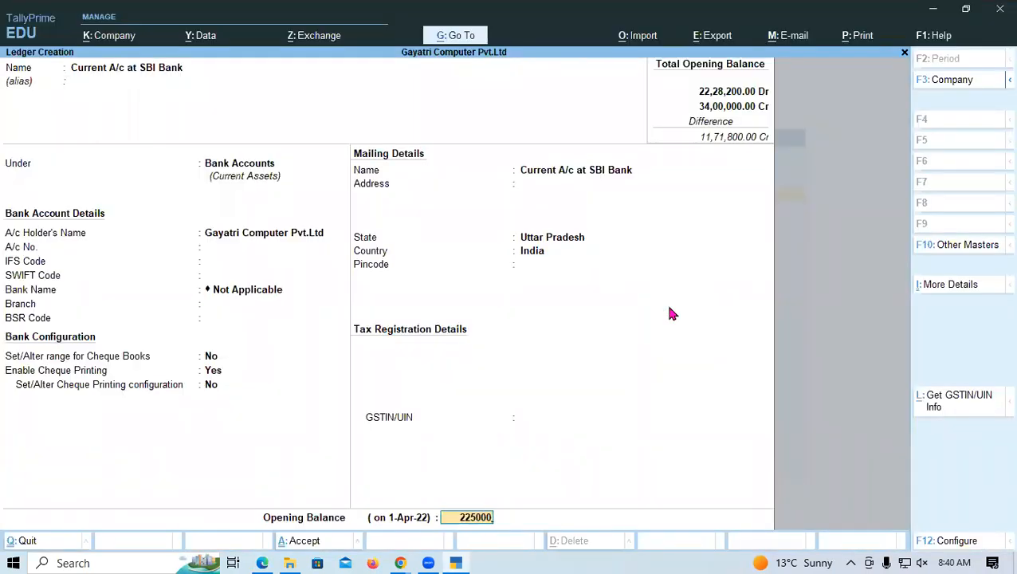
pyautogui.press('Return')
pyautogui.press('Return')
pyautogui.press('Return')
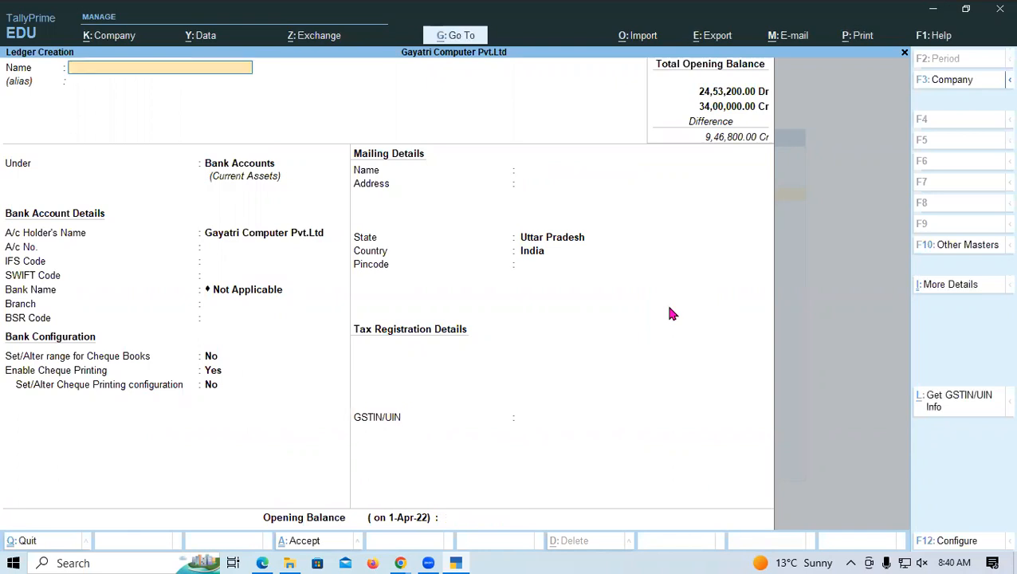
# Examine in the PDF how the Sundry Debtors are divided into Debtors – South and Debtors – North and which parties belong to each
pyautogui.hotkey('alt', 'Tab')
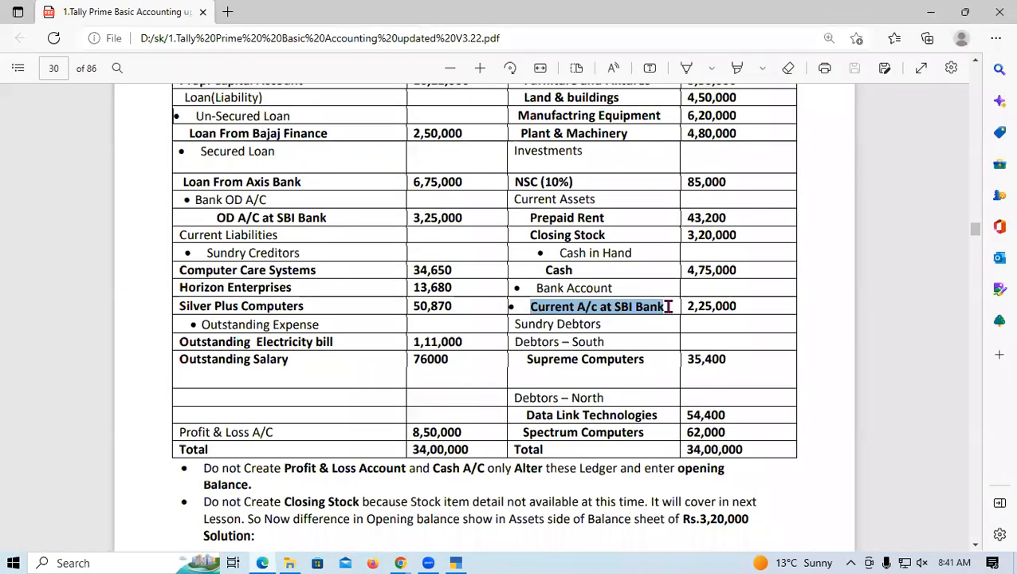
pyautogui.moveTo(515, 324); pyautogui.dragTo(603, 327)
pyautogui.click(603, 327)
pyautogui.moveTo(514, 342); pyautogui.dragTo(609, 341)
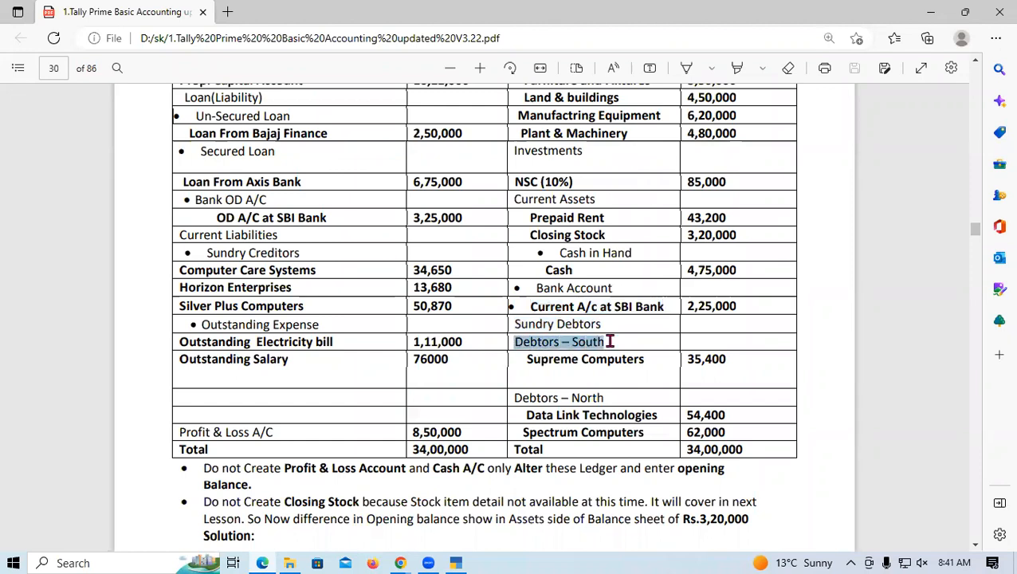
pyautogui.click(609, 341)
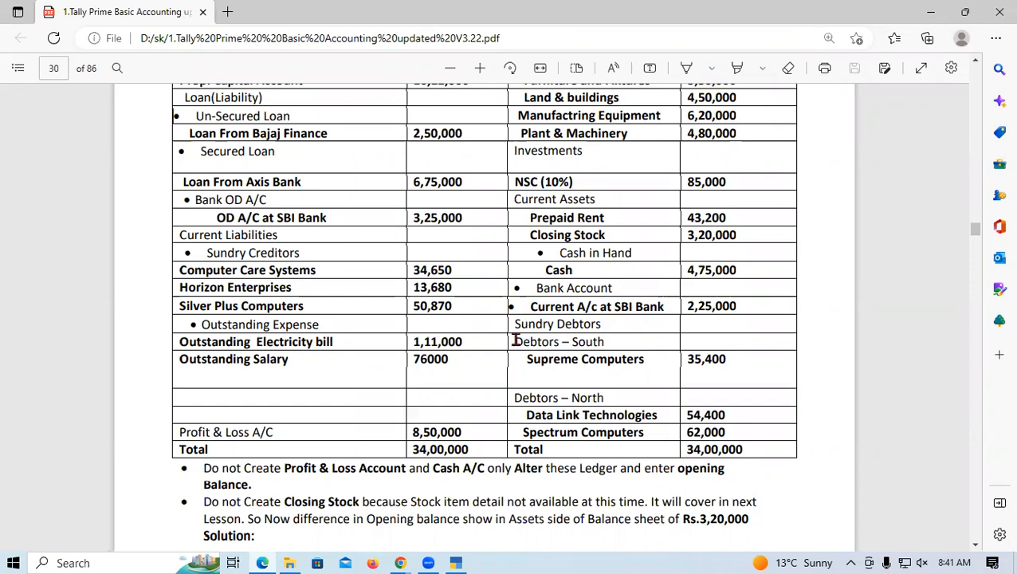
pyautogui.moveTo(514, 323); pyautogui.dragTo(607, 324)
pyautogui.click(608, 323)
pyautogui.moveTo(514, 341); pyautogui.dragTo(608, 341)
pyautogui.click(600, 341)
pyautogui.moveTo(528, 359); pyautogui.dragTo(652, 360)
pyautogui.click(652, 361)
pyautogui.moveTo(527, 415); pyautogui.dragTo(660, 415)
pyautogui.click(660, 415)
pyautogui.moveTo(515, 396); pyautogui.dragTo(608, 397)
pyautogui.click(608, 397)
pyautogui.moveTo(519, 432); pyautogui.dragTo(650, 435)
pyautogui.click(649, 435)
pyautogui.moveTo(514, 397); pyautogui.dragTo(600, 397)
pyautogui.click(599, 396)
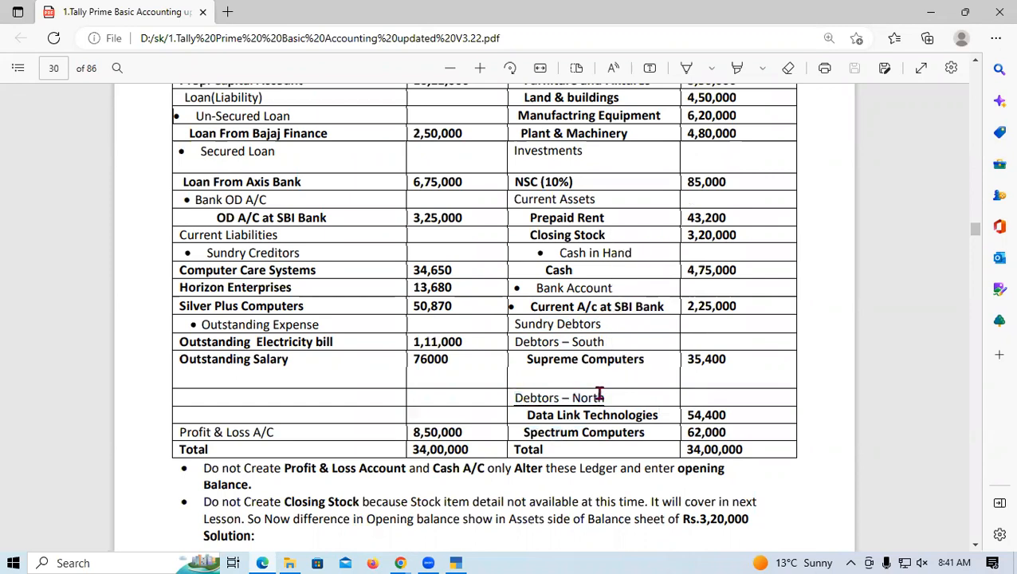
# Copy the debtor name Supreme Computer from the PDF and paste it as the new ledger's name in TallyPrime
pyautogui.moveTo(527, 359); pyautogui.dragTo(658, 371)
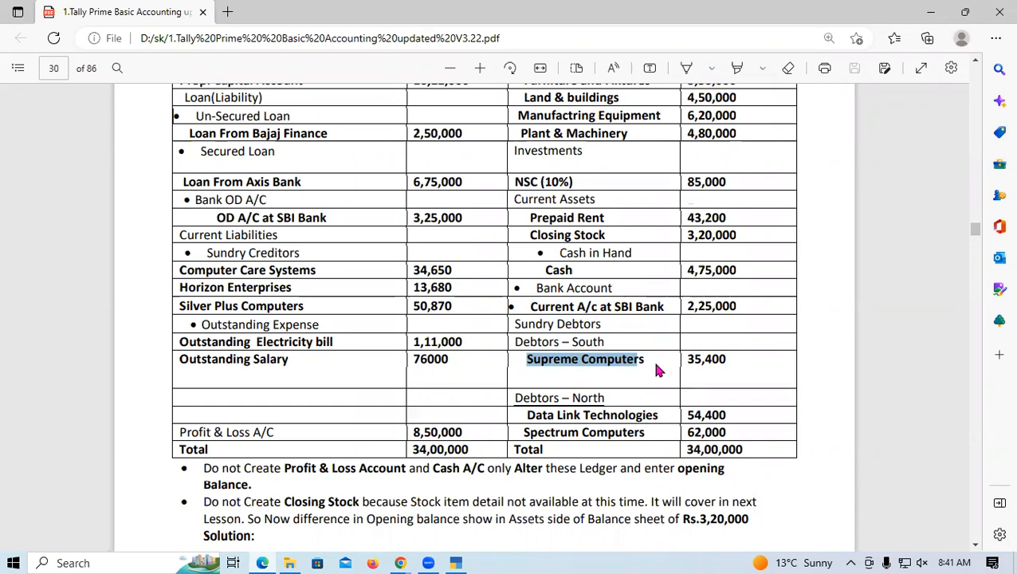
pyautogui.hotkey('alt', 'Tab')
pyautogui.hotkey('ctrl', 'alt', 'v')
pyautogui.press('Return')
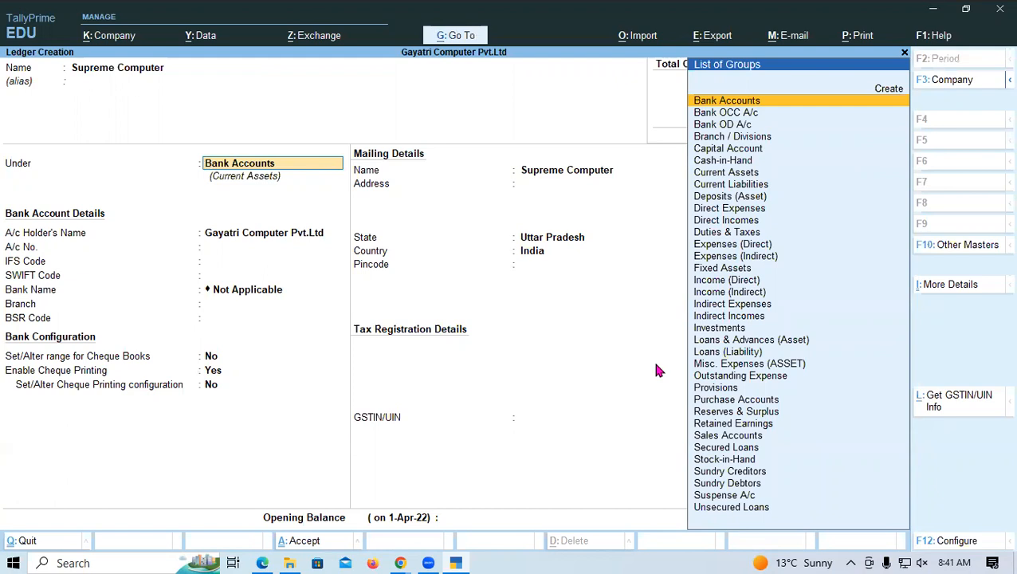
# Start a new group for the Supreme Computer ledger and name it Debtors – South, copied from the PDF
pyautogui.hotkey('alt', 'c')
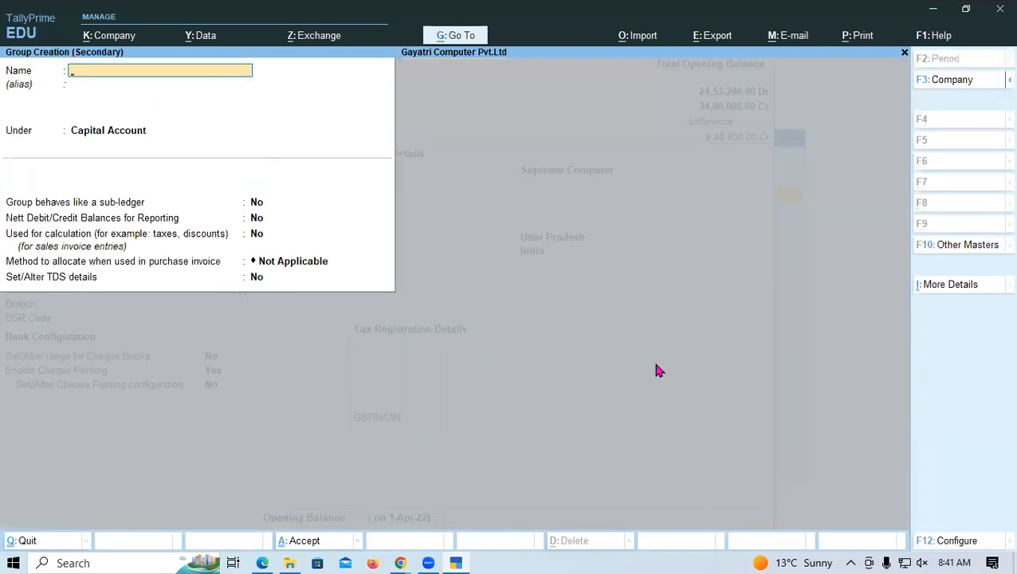
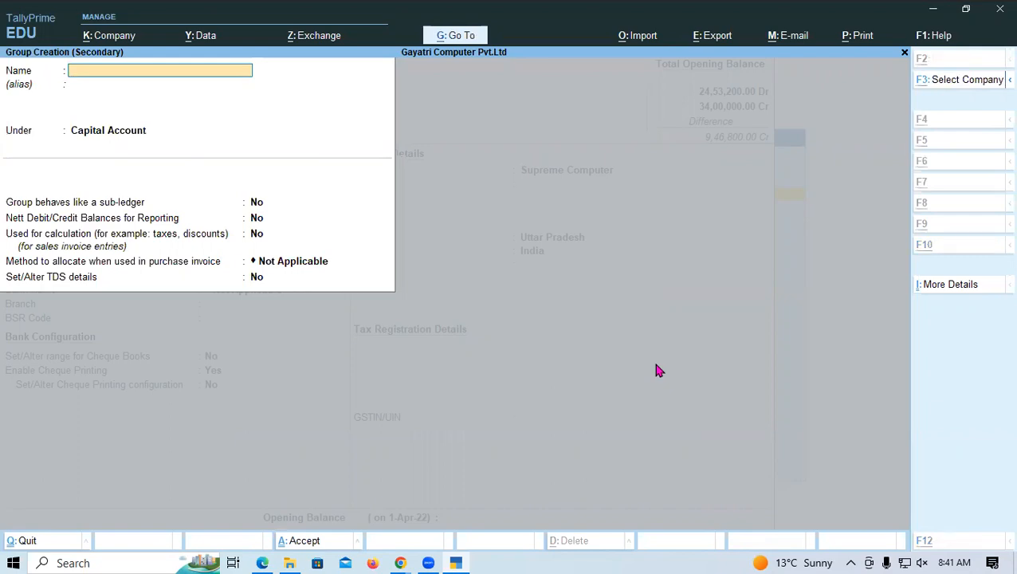
pyautogui.hotkey('alt', 'Tab')
pyautogui.click(519, 341)
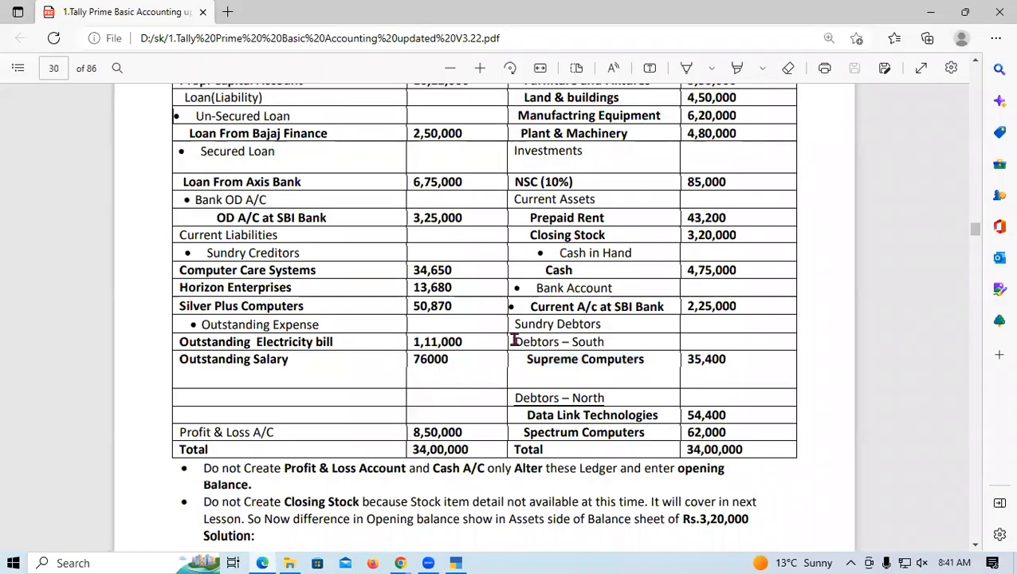
pyautogui.moveTo(519, 341); pyautogui.dragTo(603, 341)
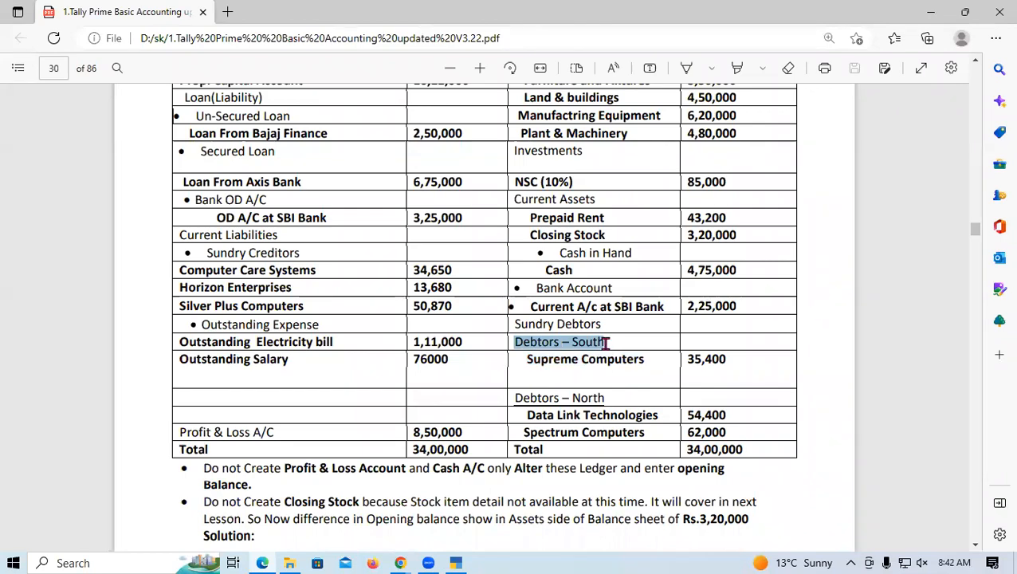
pyautogui.hotkey('ctrl', 'c')
pyautogui.hotkey('alt', 'Tab')
pyautogui.hotkey('ctrl', 'v')
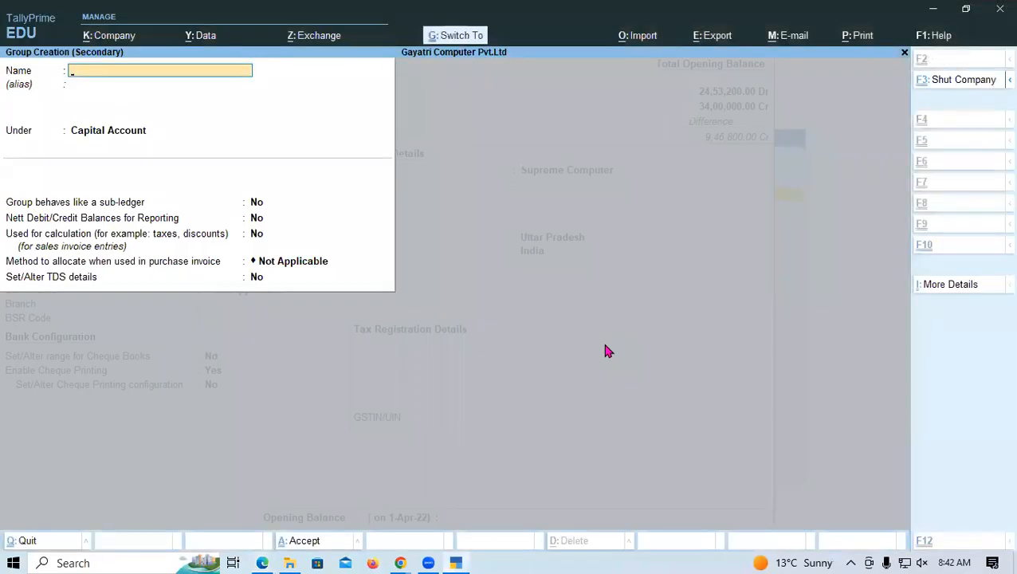
pyautogui.press('Return')
pyautogui.press('Return')
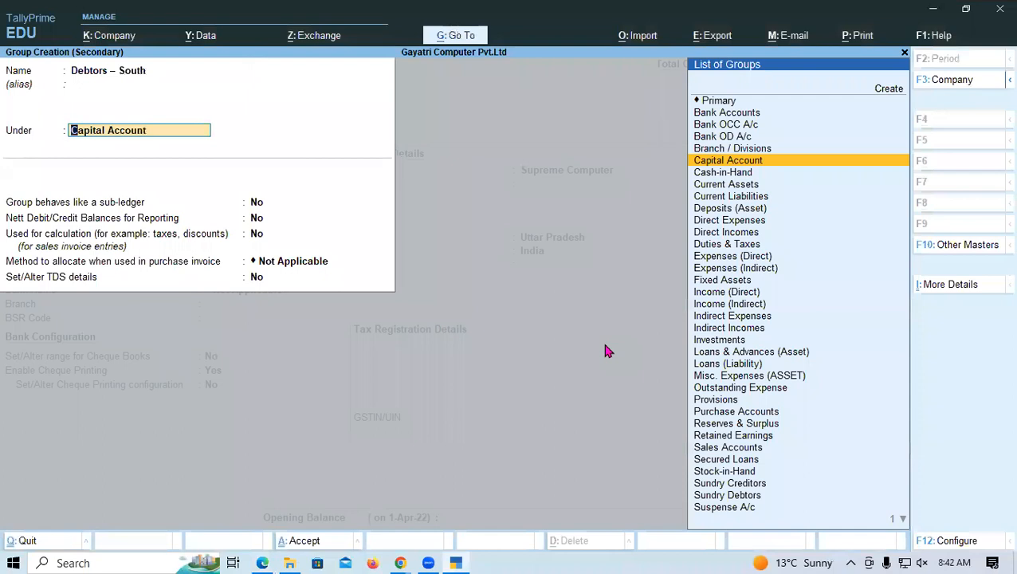
# Place the Debtors – South group under Sundry Debtors and save it with its other settings at their defaults
pyautogui.write('Sun')
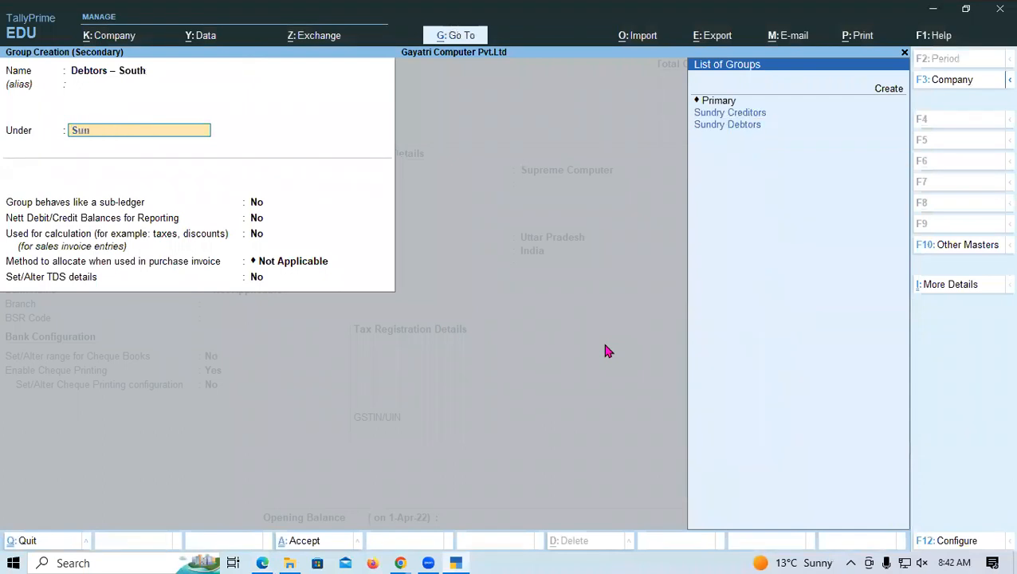
pyautogui.press('Down')
pyautogui.press('Down')
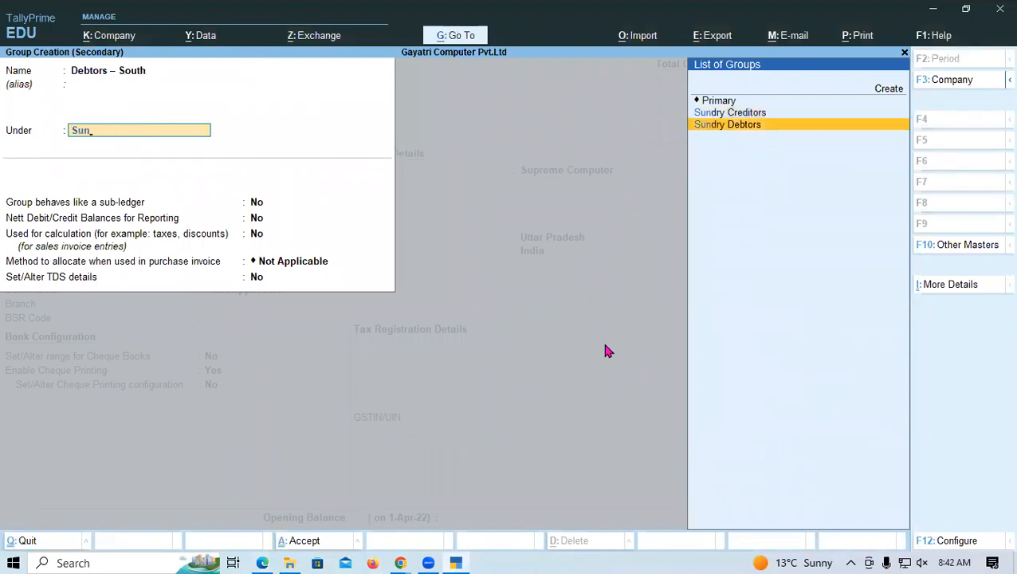
pyautogui.press('Return')
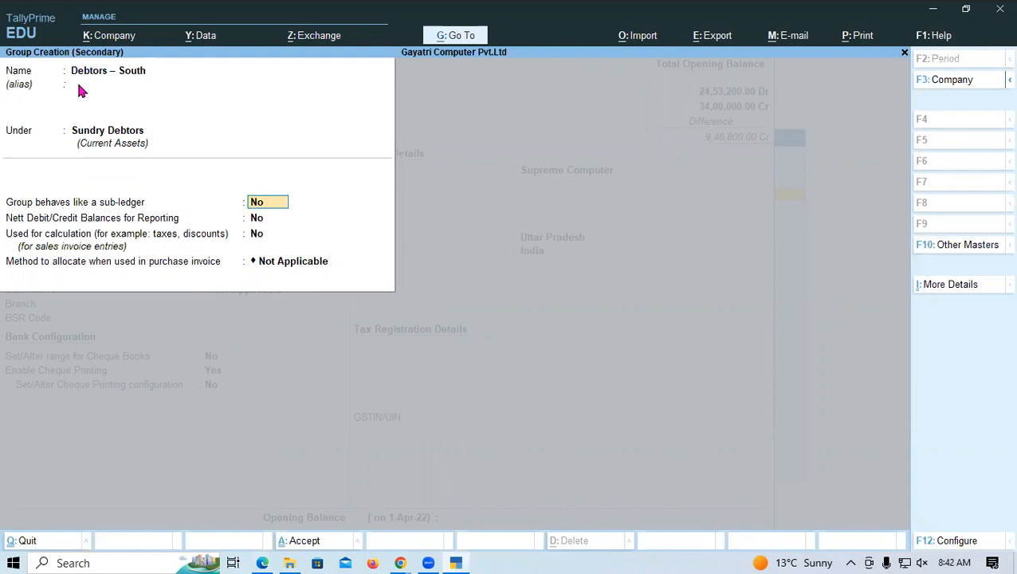
pyautogui.press('alt')
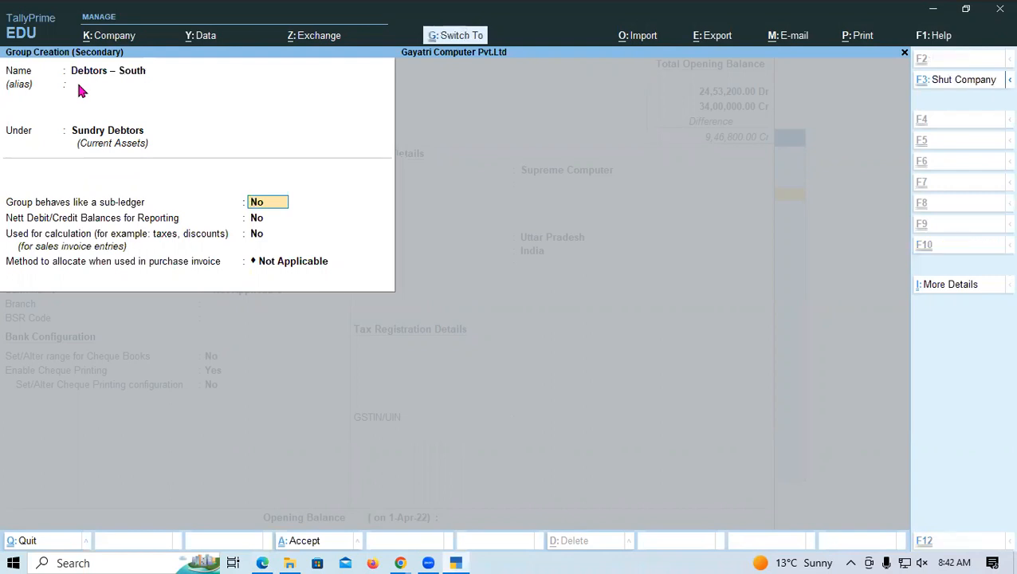
pyautogui.hotkey('ctrl', 'a')
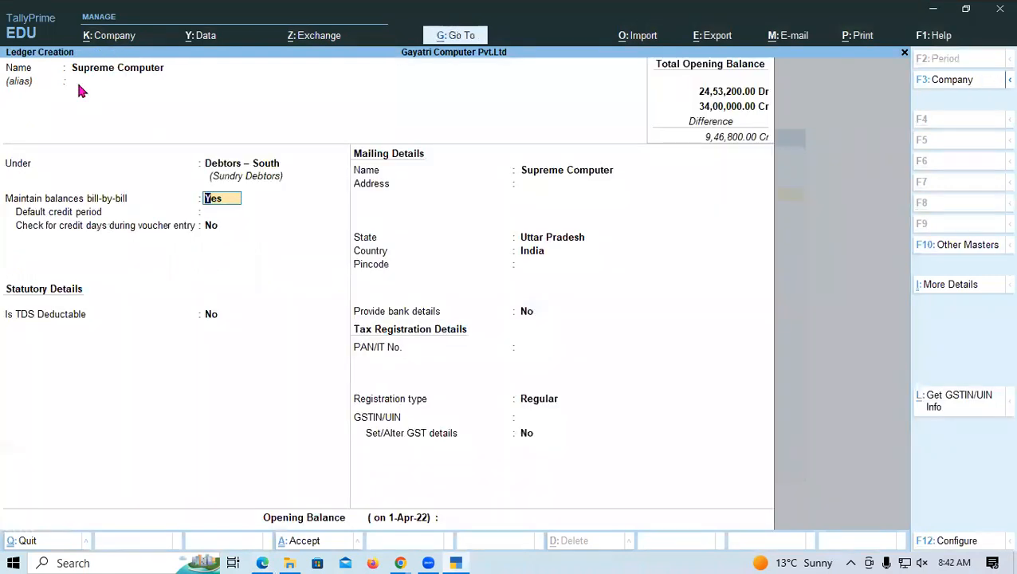
# Keep the Supreme Computer ledger's bill-by-bill, statutory, mailing and tax registration details at their defaults
pyautogui.press('Return')
pyautogui.press('Return')
pyautogui.press('Return')
pyautogui.press('Return')
pyautogui.press('Return')
pyautogui.press('Return')
pyautogui.press('Return')
pyautogui.press('Return')
pyautogui.press('Return')
pyautogui.press('Return')
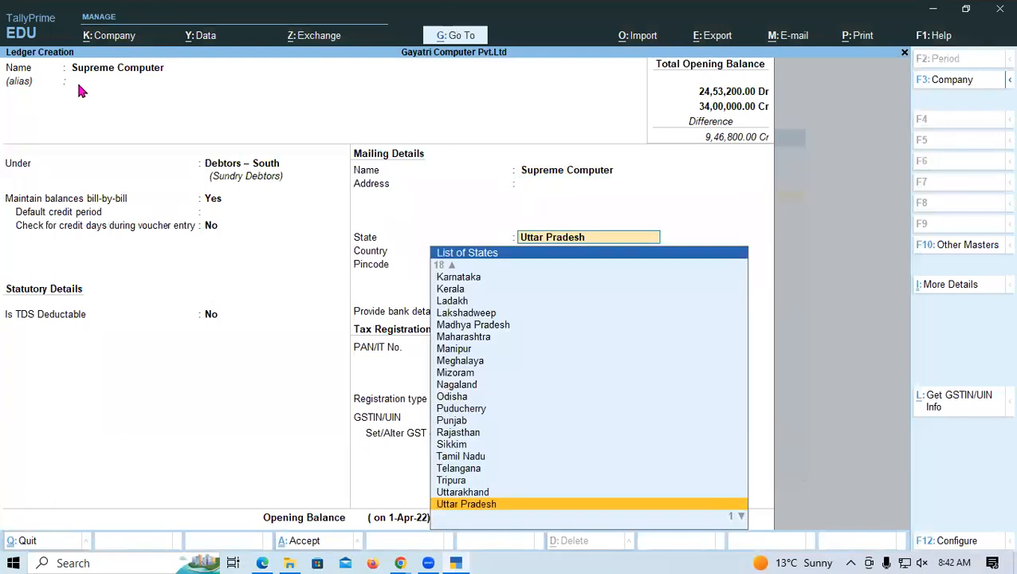
pyautogui.press('Return')
pyautogui.press('Return')
pyautogui.press('Return')
pyautogui.press('Return')
pyautogui.press('Return')
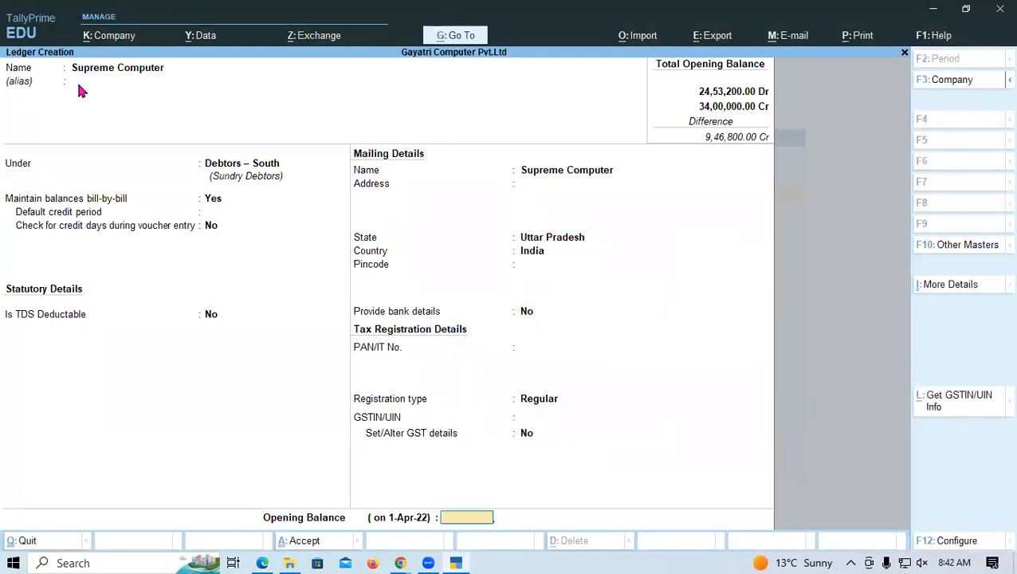
# Check the Supreme Computers amount in the PDF, set the ledger's opening balance to 35,400 Dr and save the ledger
pyautogui.hotkey('alt', 'Tab')
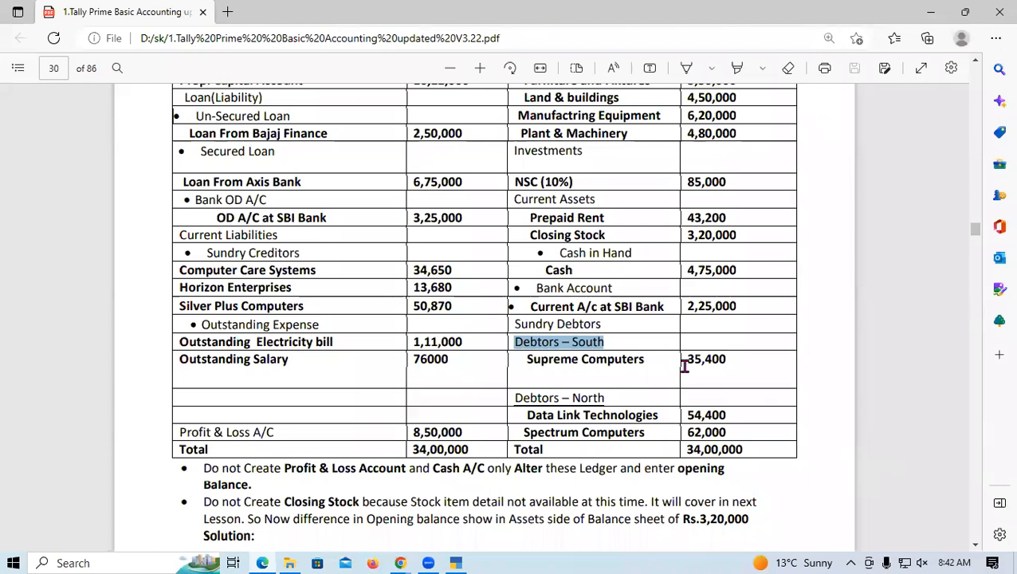
pyautogui.hotkey('alt', 'Tab')
pyautogui.write('35400')
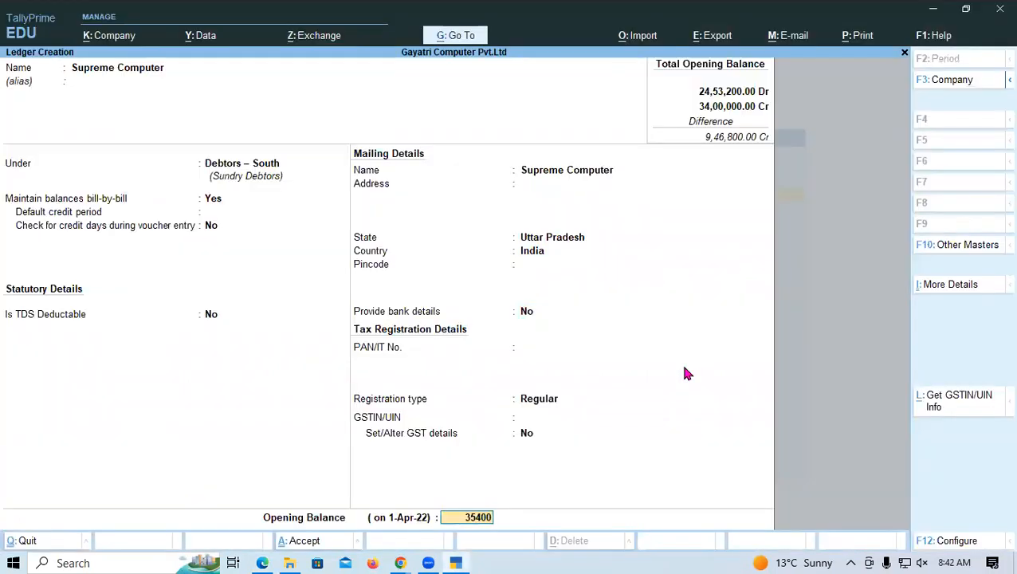
pyautogui.press('Return')
pyautogui.press('Return')
pyautogui.press('Return')
pyautogui.press('Return')
pyautogui.press('Return')
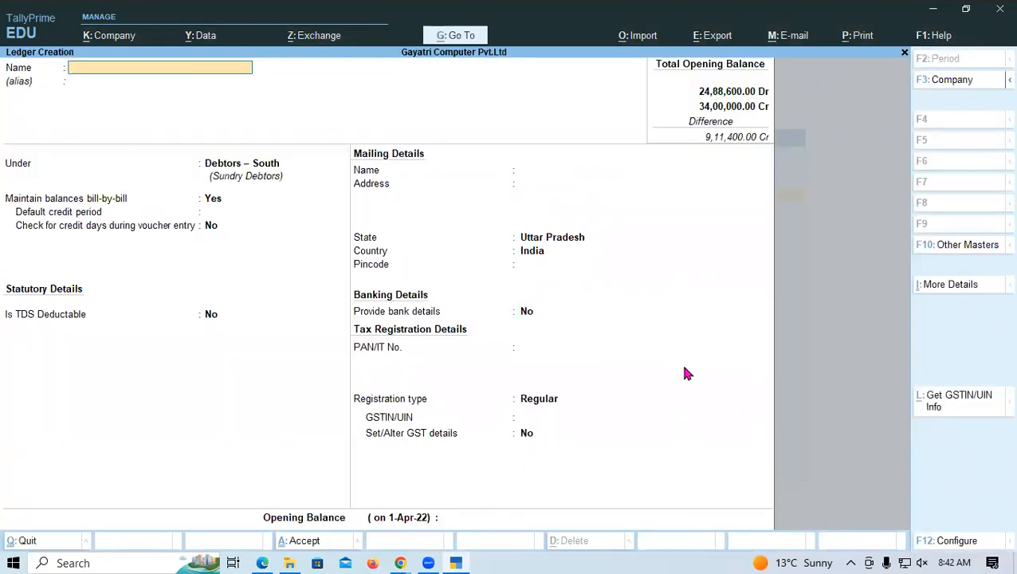
# Copy the debtor name Data Link Technologies from the PDF and paste it as the new ledger's name in TallyPrime
pyautogui.hotkey('alt', 'Tab')
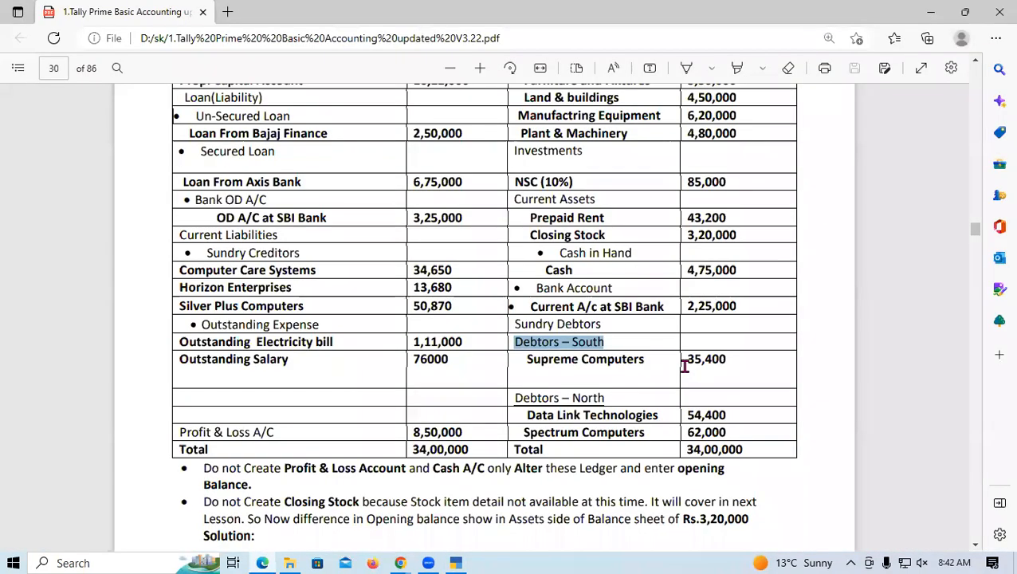
pyautogui.tripleClick(665, 415)
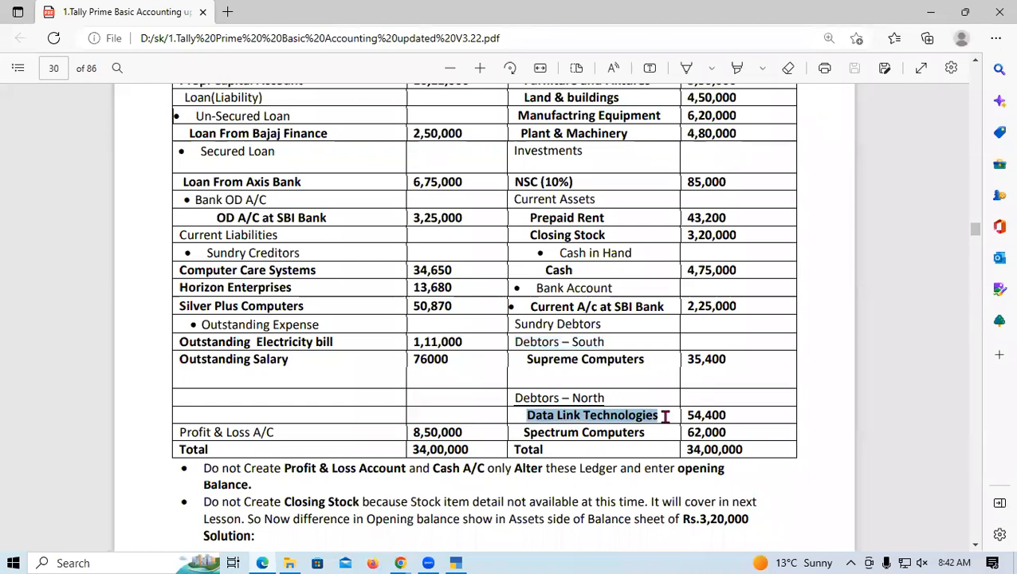
pyautogui.hotkey('alt', 'Tab')
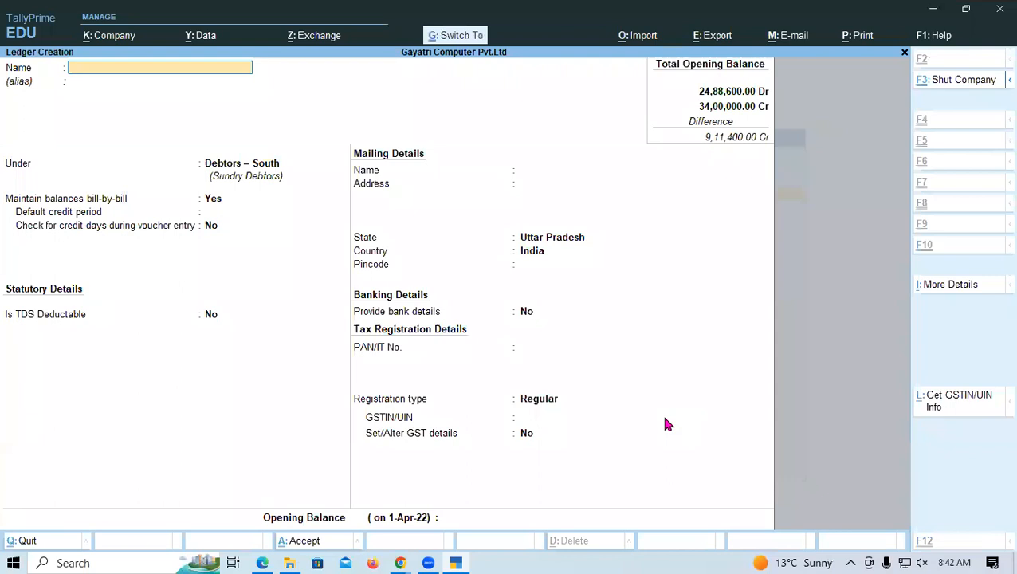
pyautogui.hotkey('ctrl', 'v')
pyautogui.press('Return')
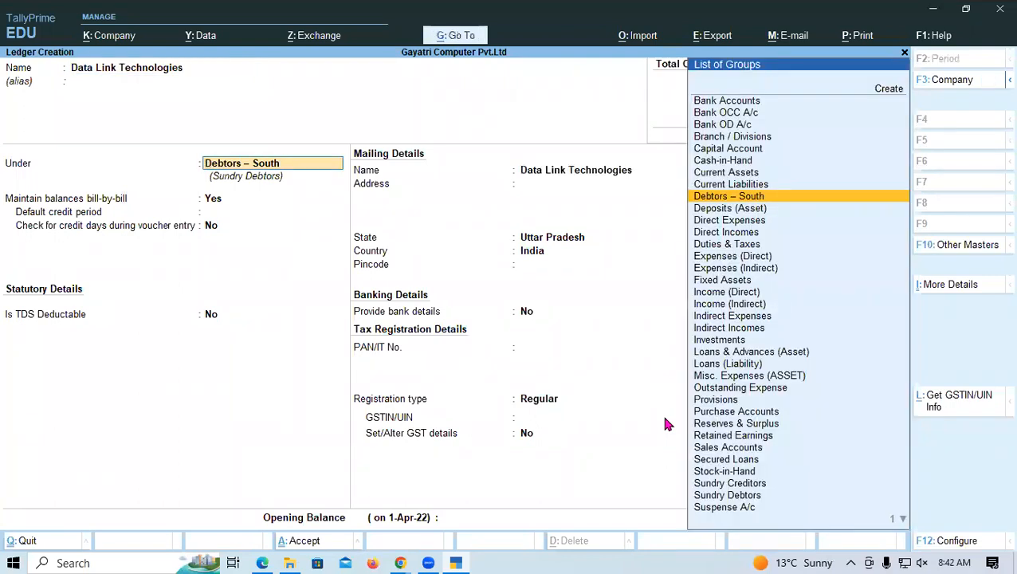
# Start a new group for the Data Link Technologies ledger and name it Debtors – North, copied from the PDF
pyautogui.hotkey('alt', 'c')
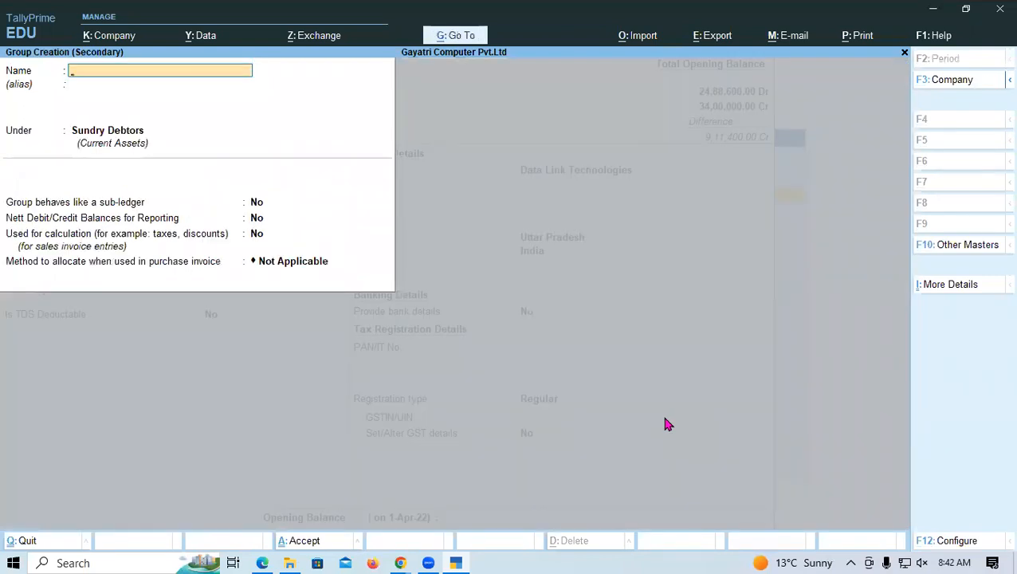
pyautogui.hotkey('alt', 'Tab')
pyautogui.moveTo(514, 397); pyautogui.dragTo(611, 397)
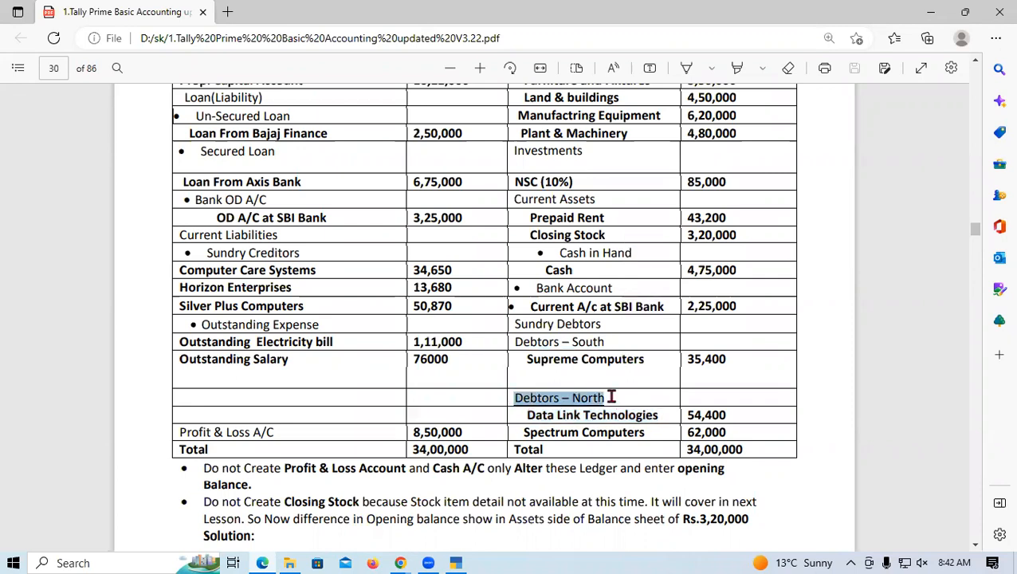
pyautogui.hotkey('ctrl', 'c')
pyautogui.hotkey('alt', 'Tab')
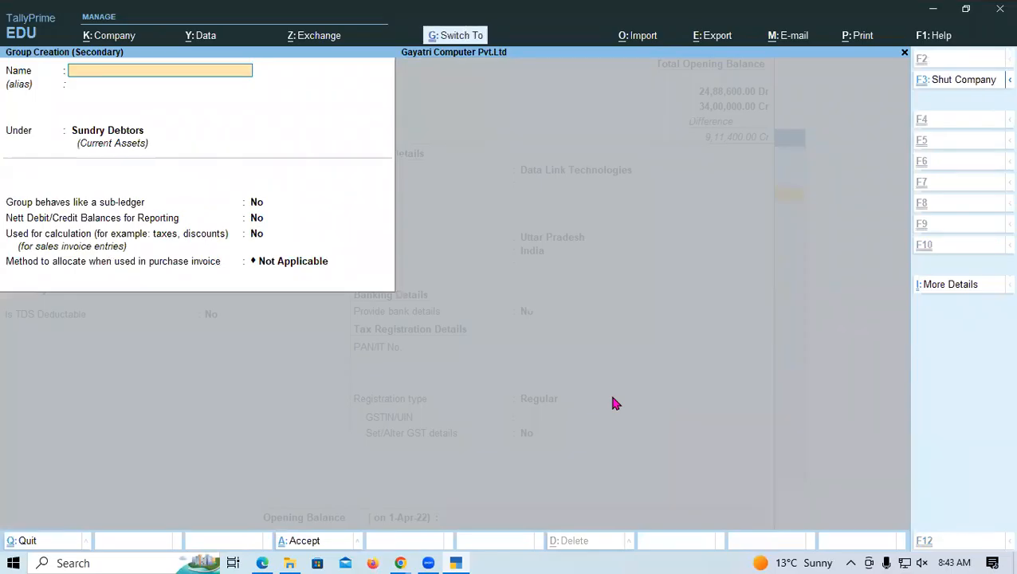
pyautogui.hotkey('ctrl', 'alt', 'v')
pyautogui.press('Return')
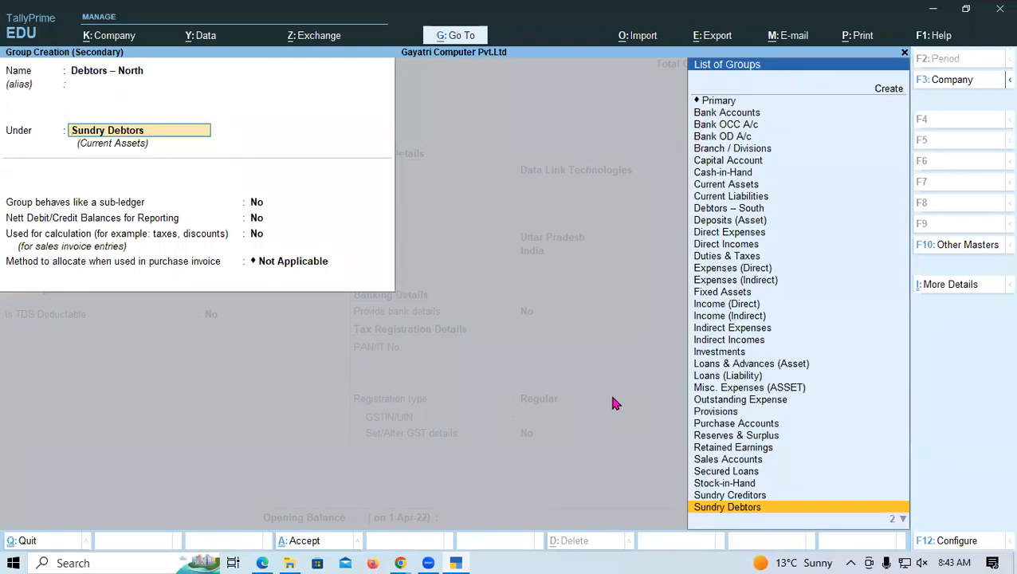
# Keep the Debtors – North group under Sundry Debtors with default settings and save it
pyautogui.press('Return')
pyautogui.press('Return')
pyautogui.press('Return')
pyautogui.press('Return')
pyautogui.press('Return')
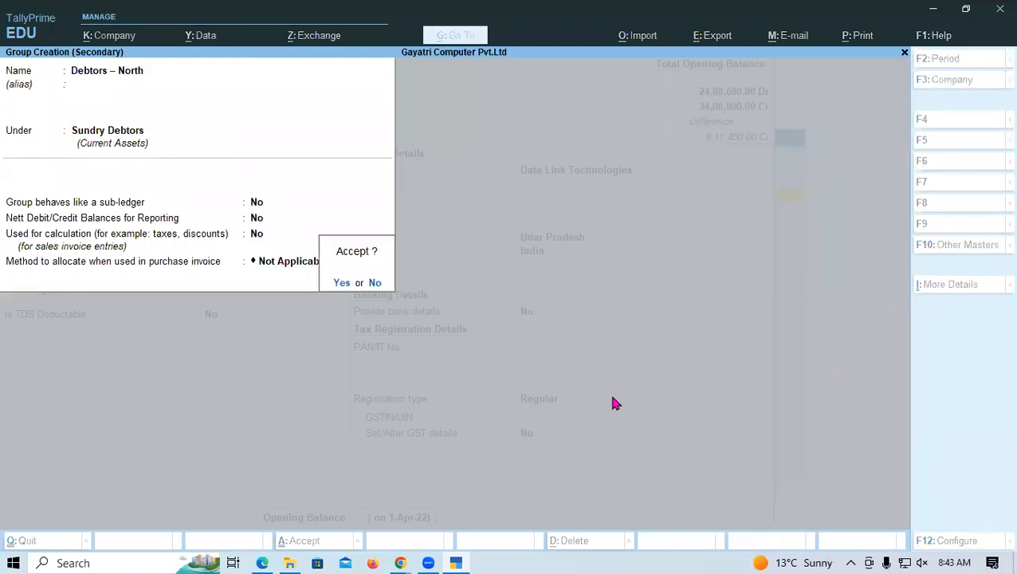
pyautogui.press('Return')
# Keep the Data Link Technologies ledger's bill-by-bill, statutory, mailing, banking and tax registration details at their defaults
pyautogui.press('Return')
pyautogui.press('Return')
pyautogui.press('Return')
pyautogui.press('Return')
pyautogui.press('Return')
pyautogui.press('Return')
pyautogui.press('Return')
pyautogui.press('Return')
pyautogui.press('Return')
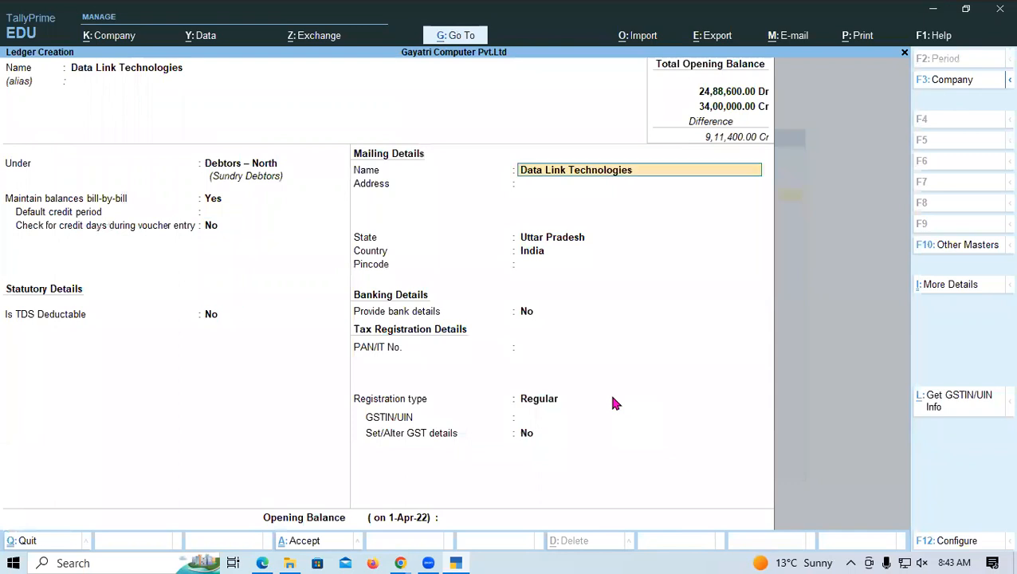
pyautogui.press('Return')
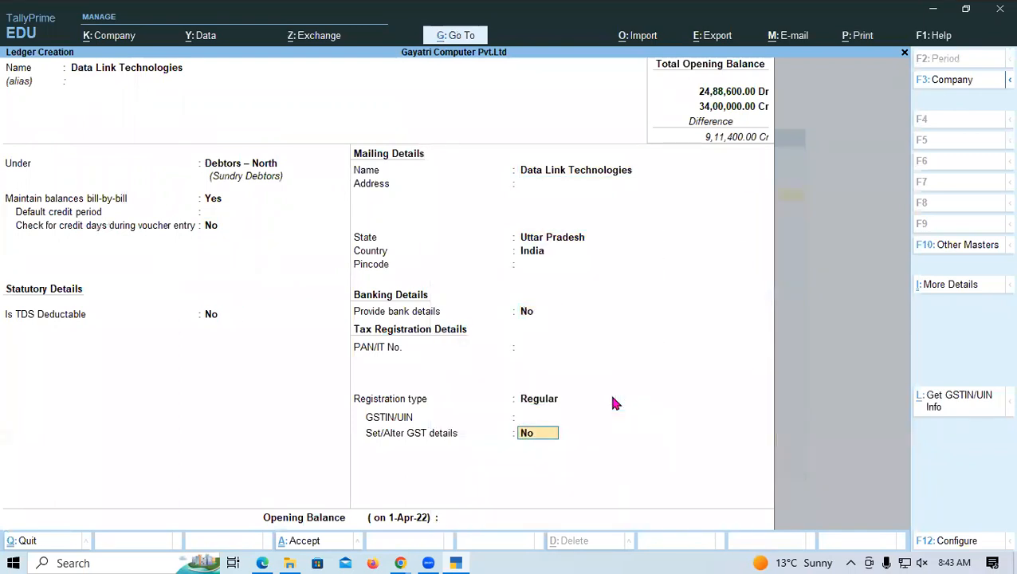
pyautogui.press('Return')
# Check the Data Link Technologies amount in the PDF, set its opening balance to 54,400 Dr and save the ledger
pyautogui.hotkey('alt', 'Tab')
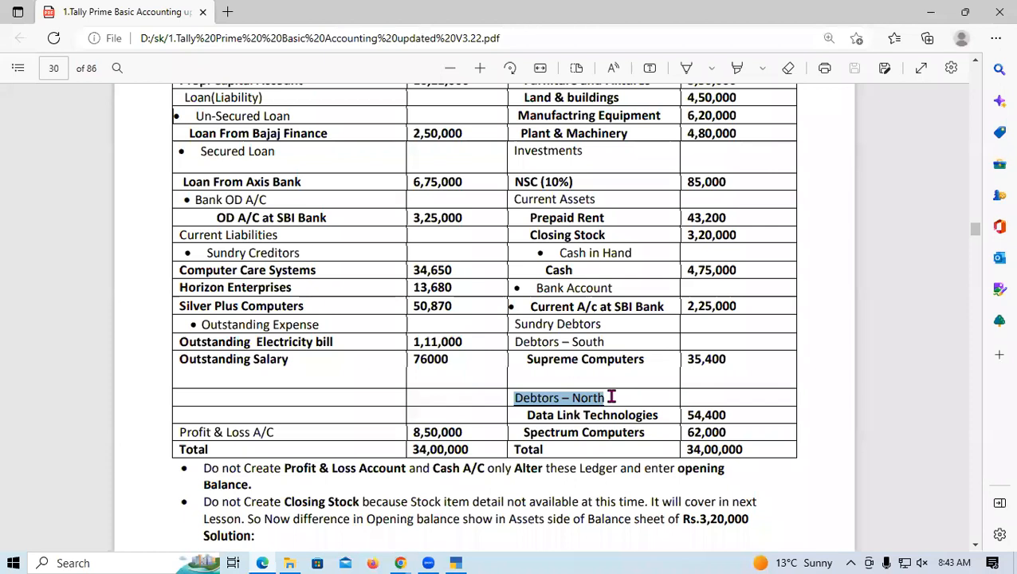
pyautogui.hotkey('alt', 'Tab')
pyautogui.write('54400')
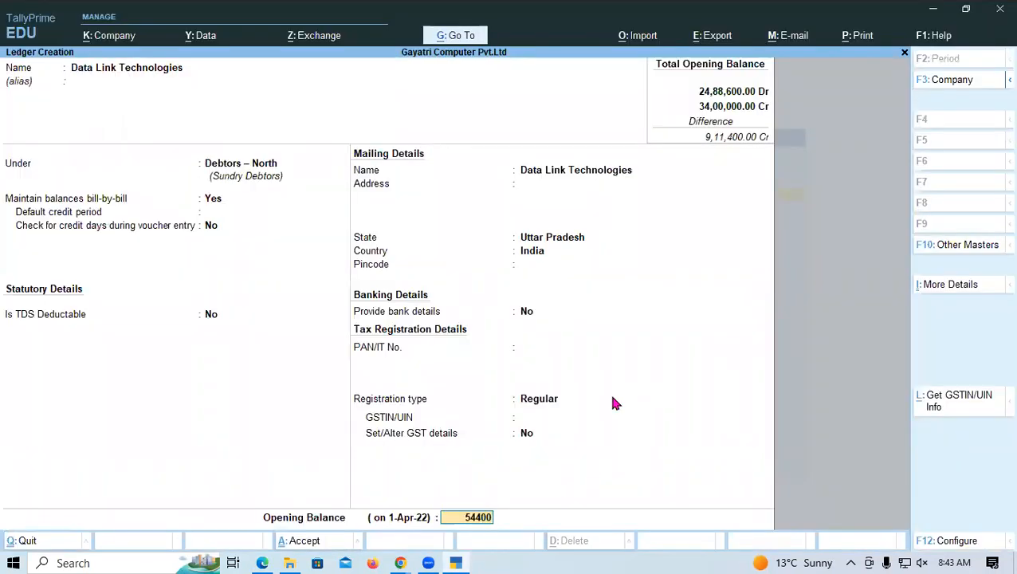
pyautogui.press('Return')
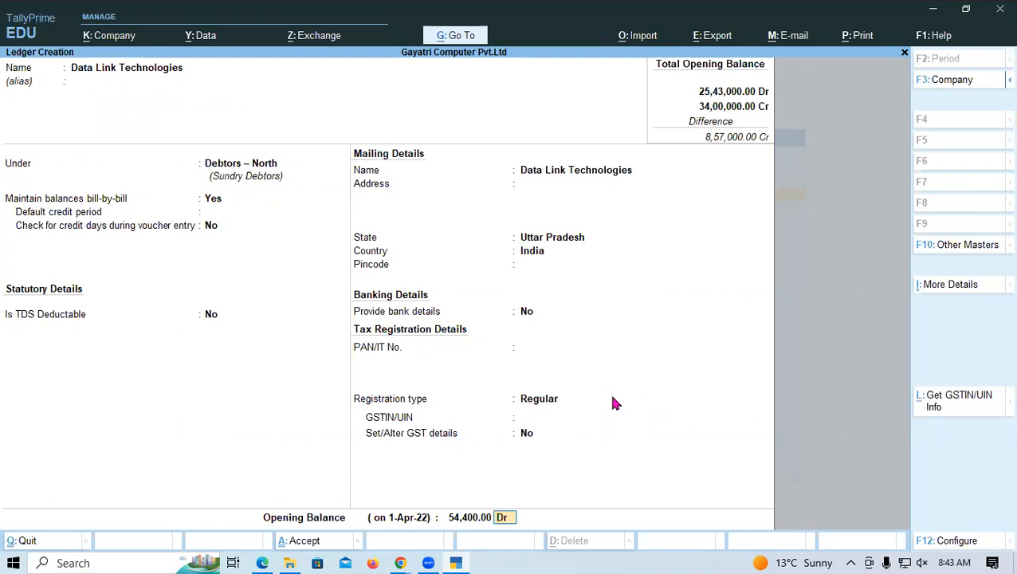
pyautogui.press('Return')
pyautogui.press('Return')
pyautogui.press('Return')
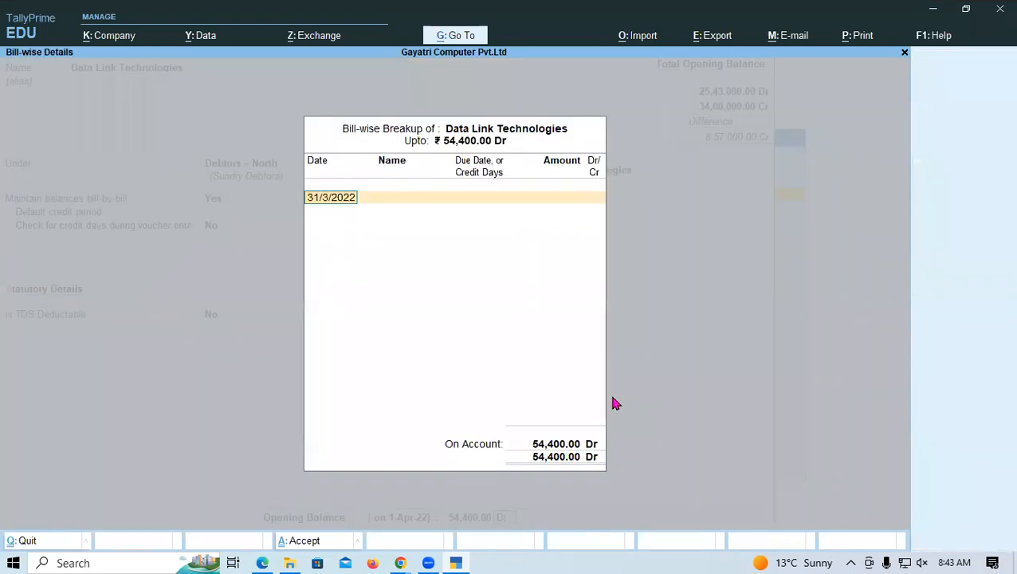
pyautogui.press('Return')
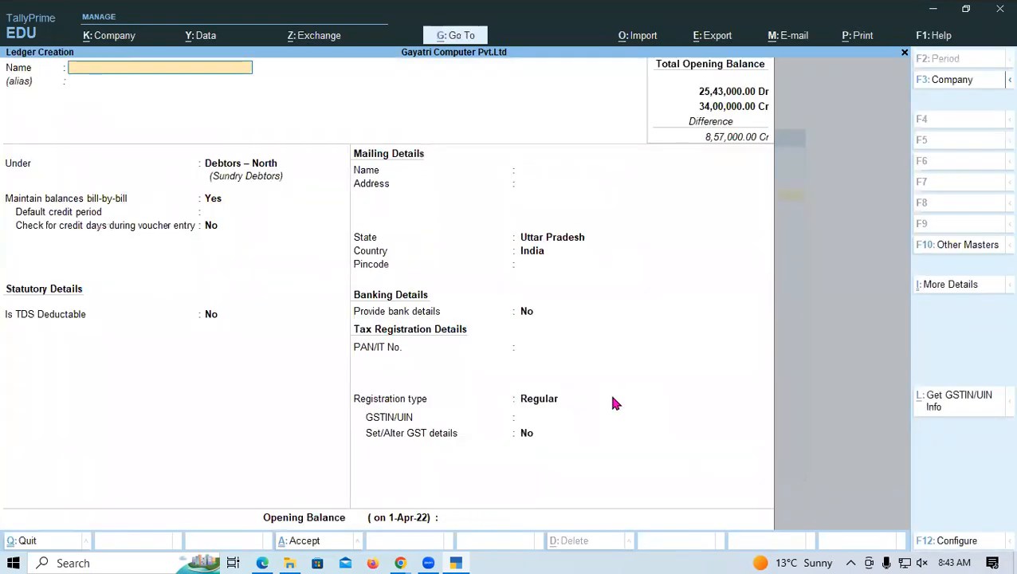
# Copy the debtor name Spectrum Computers from the PDF and paste it as the new ledger's name in TallyPrime
pyautogui.hotkey('alt', 'Tab')
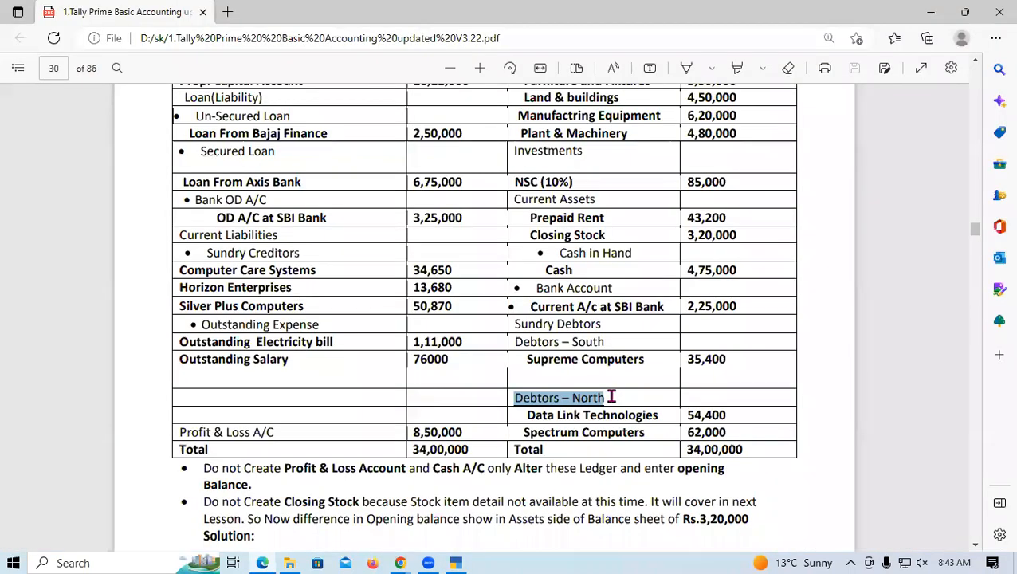
pyautogui.moveTo(523, 432); pyautogui.dragTo(650, 432)
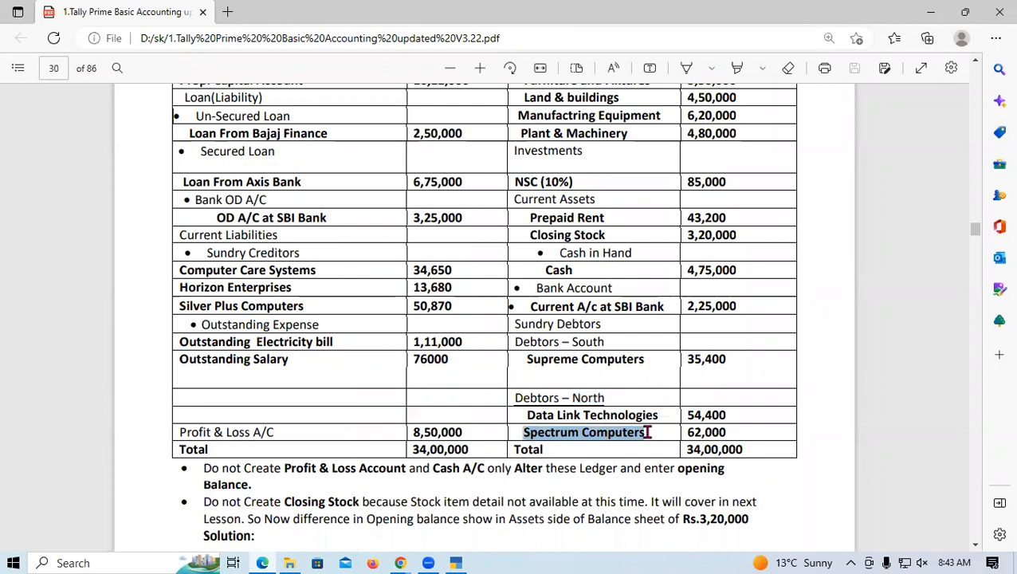
pyautogui.hotkey('alt', 'Tab')
pyautogui.hotkey('ctrl', 'v')
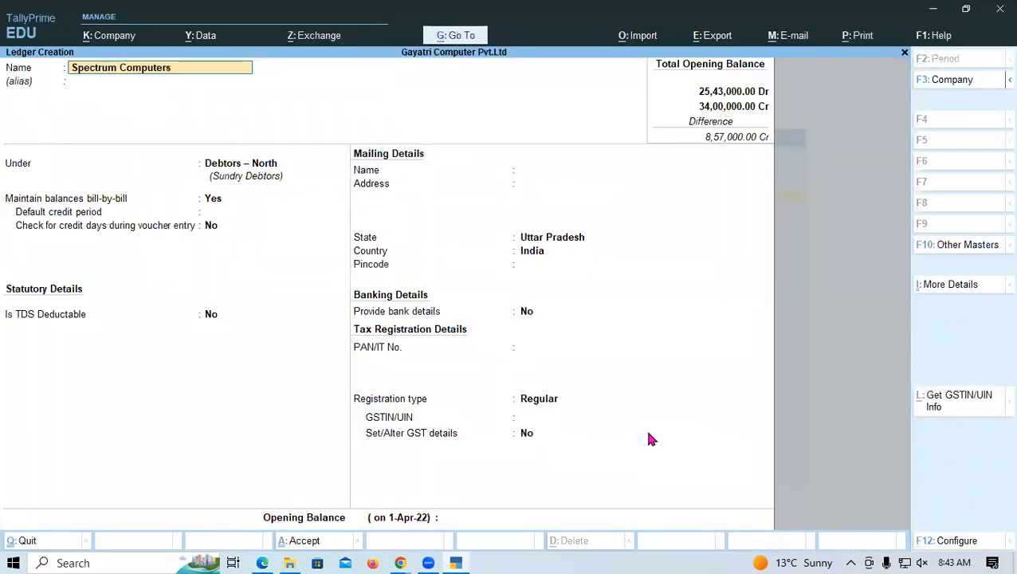
# Keep the Spectrum Computers ledger under Debtors – North with its bill-by-bill, statutory, mailing, banking and tax registration details at their defaults
pyautogui.press('Return')
pyautogui.press('Return')
pyautogui.press('Return')
pyautogui.press('Return')
pyautogui.press('Return')
pyautogui.press('Return')
pyautogui.press('Return')
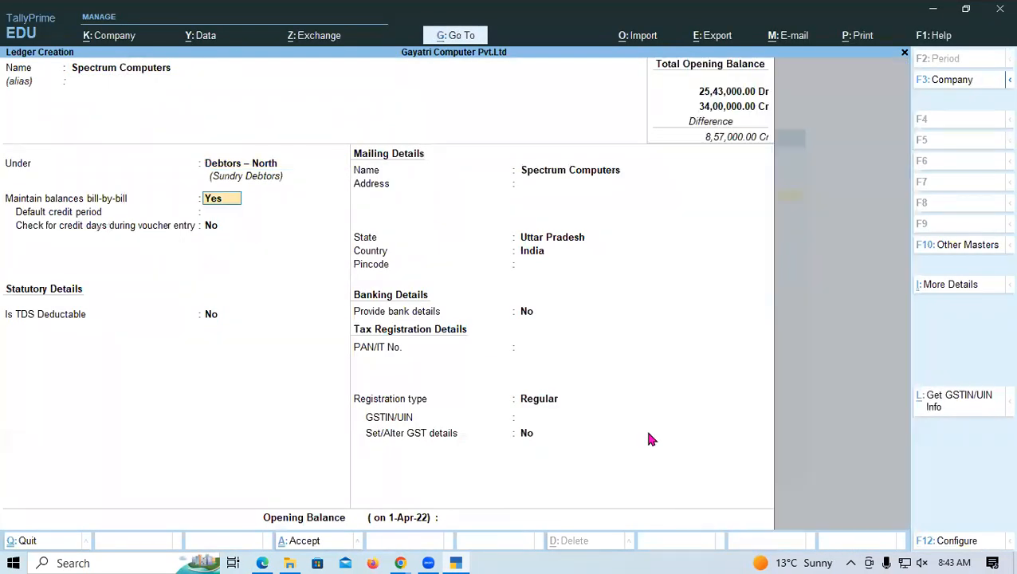
pyautogui.press('Return')
pyautogui.press('Return')
pyautogui.press('Return')
pyautogui.press('Return')
pyautogui.press('Return')
pyautogui.press('Return')
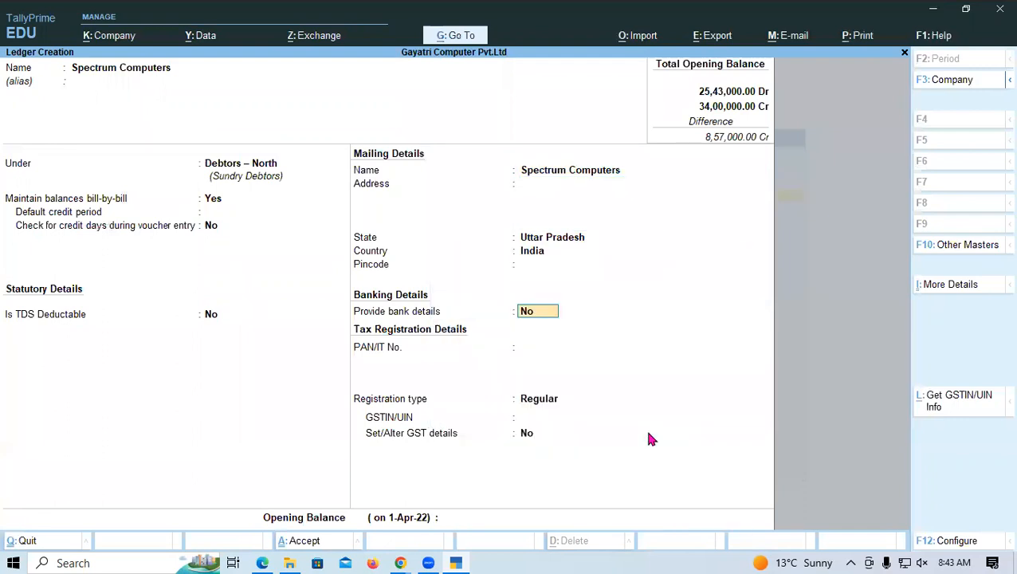
pyautogui.press('Return')
pyautogui.press('Return')
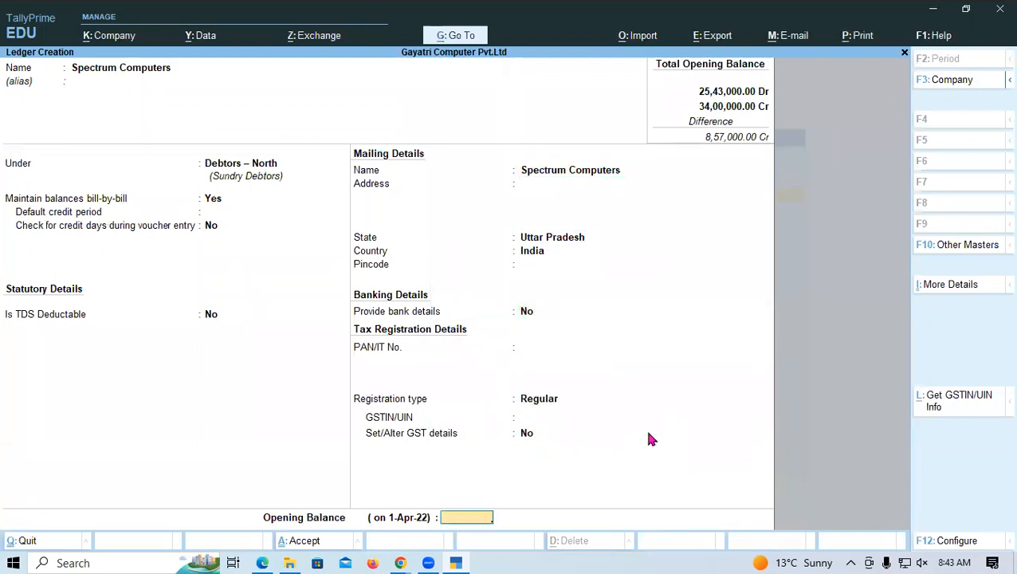
# Check the Spectrum Computers amount in the PDF, set its opening balance to 62,000 Dr and save the ledger
pyautogui.hotkey('alt', 'Tab')
pyautogui.hotkey('alt', 'Tab')
pyautogui.write('62000')
pyautogui.press('Return')
pyautogui.press('Return')
pyautogui.press('Return')
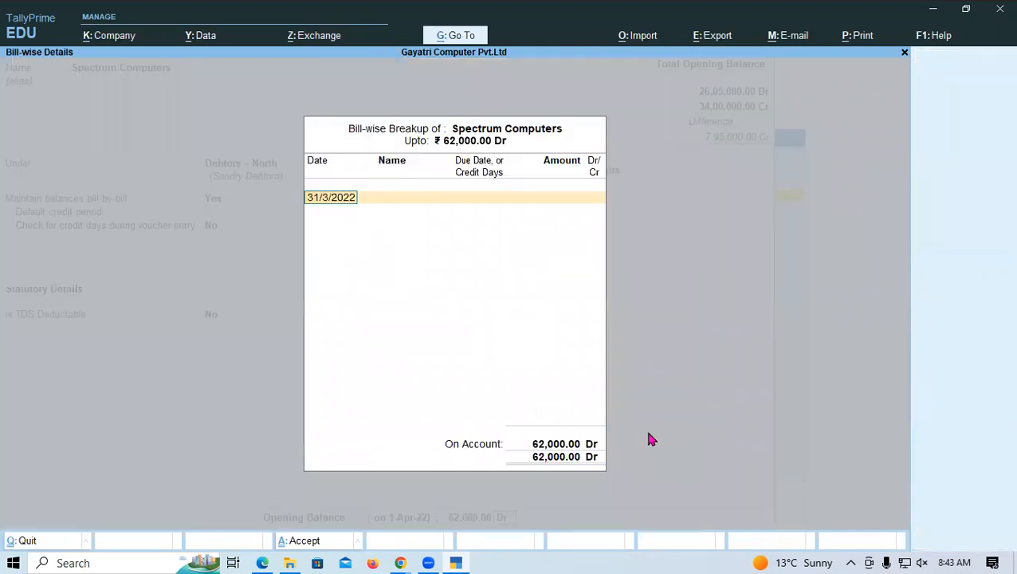
pyautogui.press('Return')
pyautogui.press('Return')
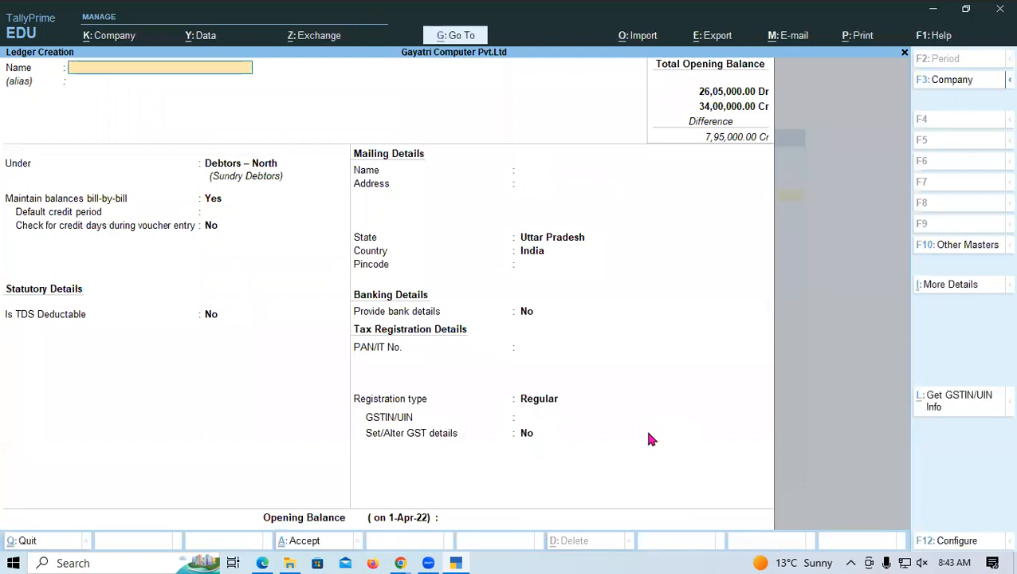
# Check the PDF for remaining entries, leave ledger creation and open the existing Cash ledger for alteration
pyautogui.hotkey('alt', 'Tab')
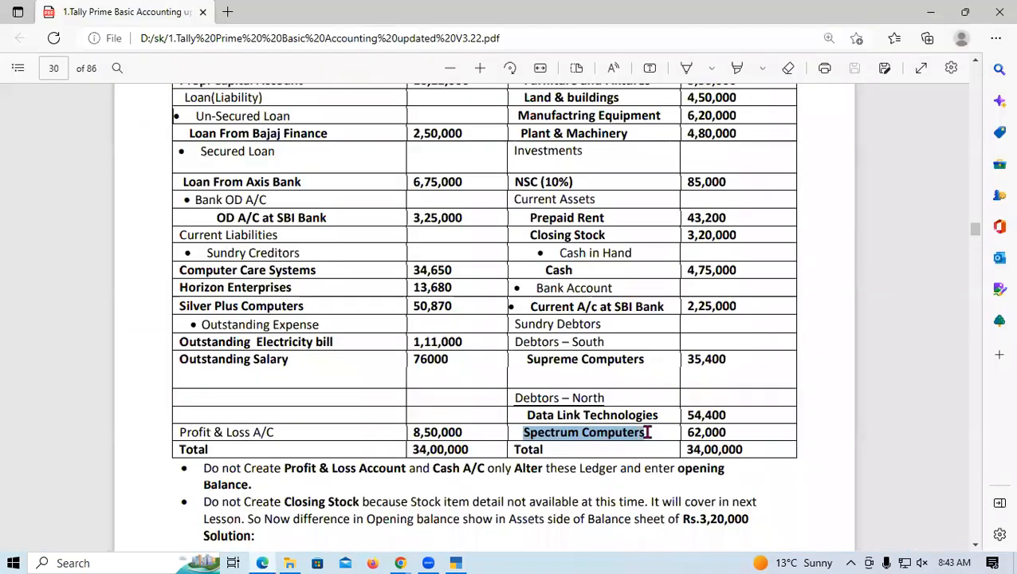
pyautogui.hotkey('alt', 'Tab')
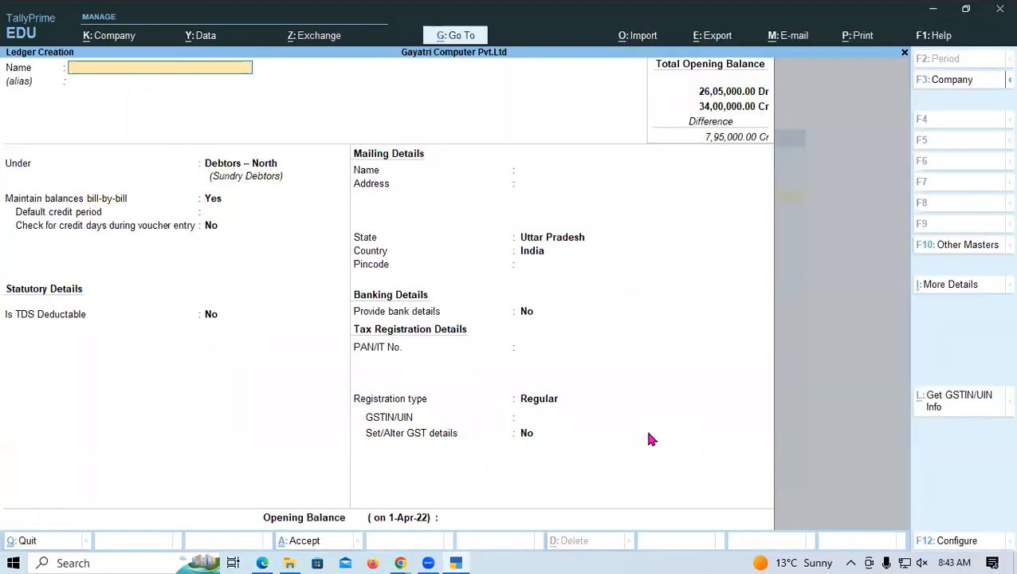
pyautogui.press('Escape')
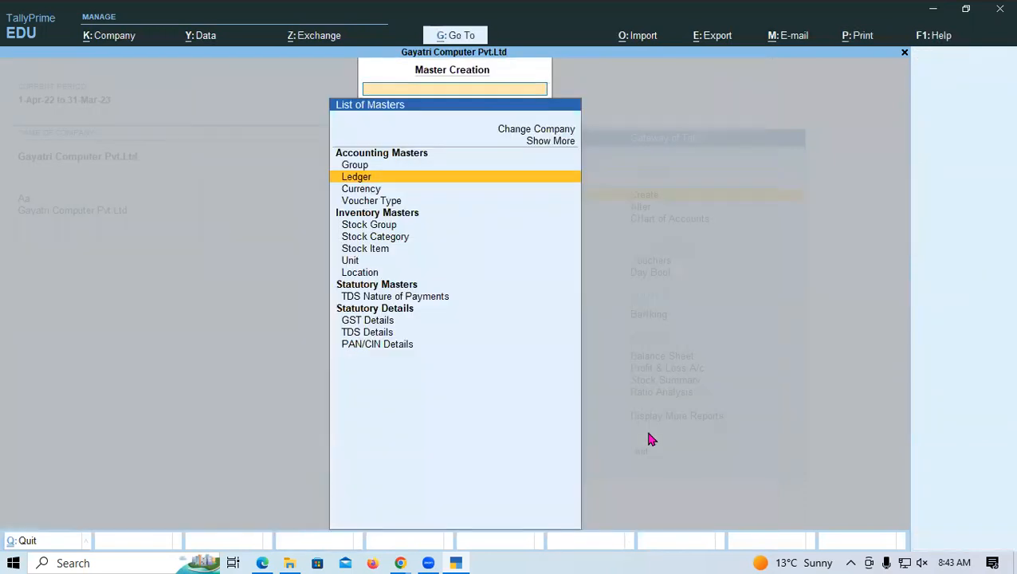
pyautogui.press('Escape')
pyautogui.press('Down')
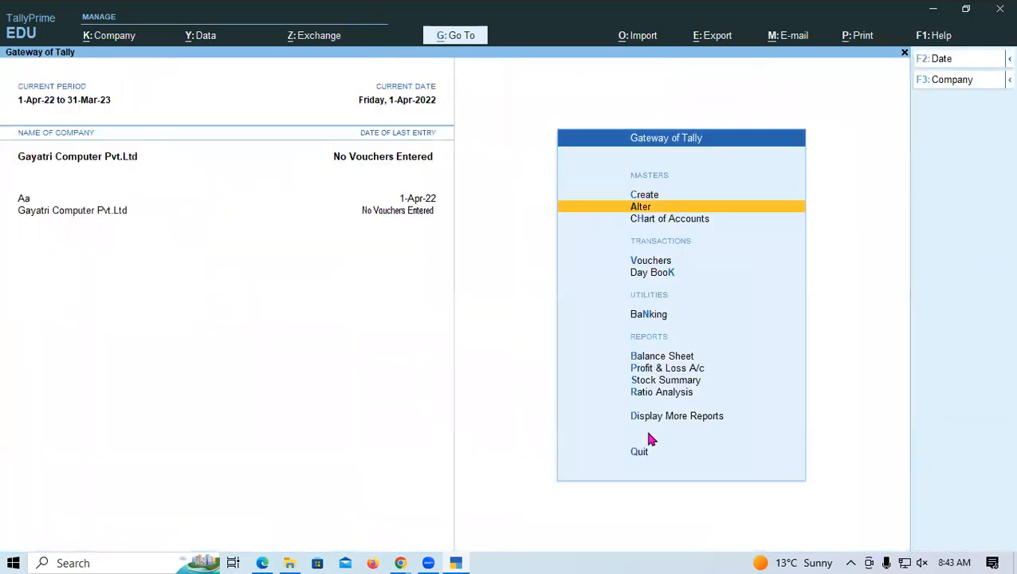
pyautogui.press('Return')
pyautogui.press('Down')
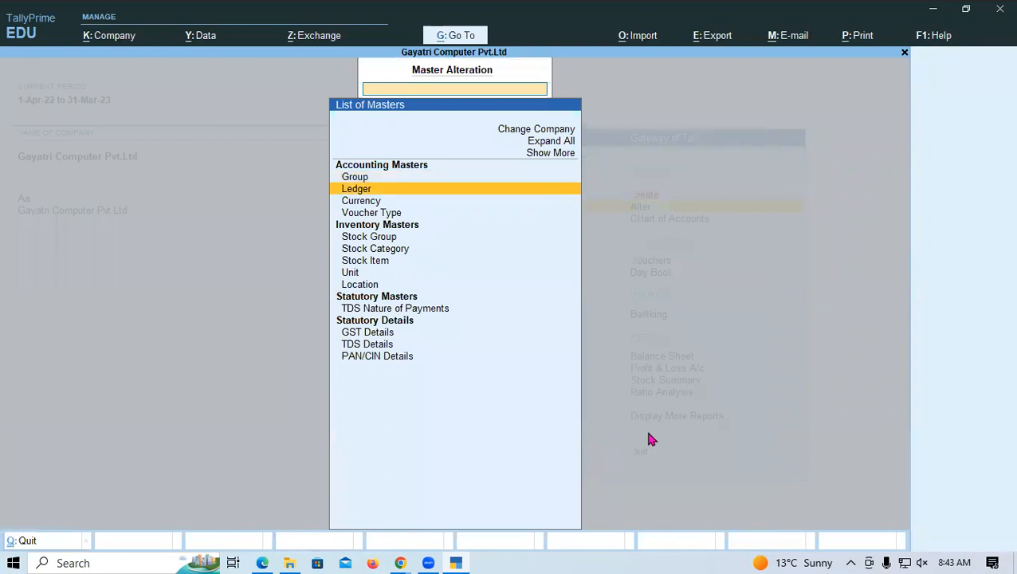
pyautogui.press('Return')
pyautogui.press('Return')
pyautogui.press('Return')
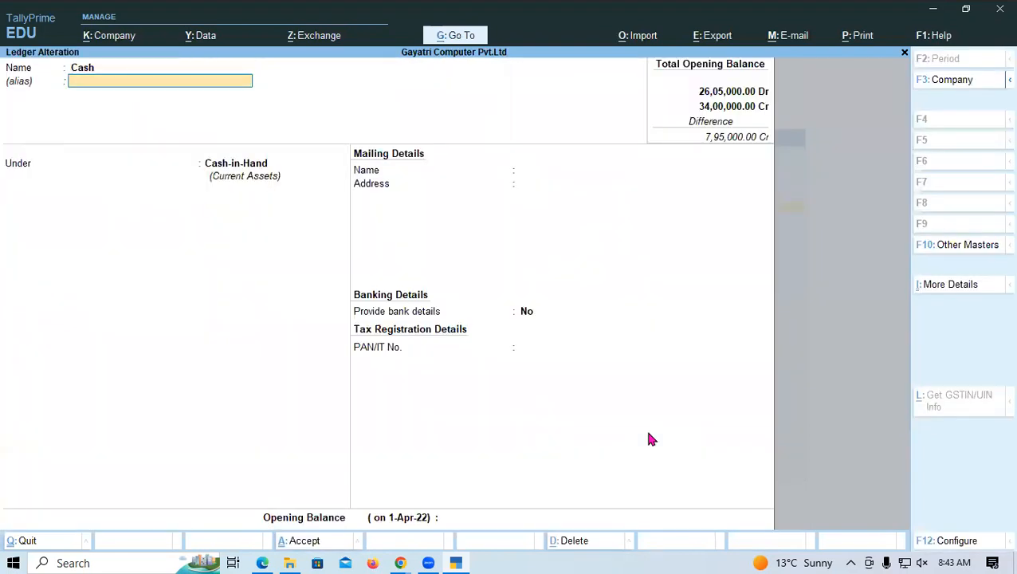
# Look up the Cash amount in the PDF, set the Cash ledger's opening balance to 4,75,000 and save it
pyautogui.press('Return')
pyautogui.press('Return')
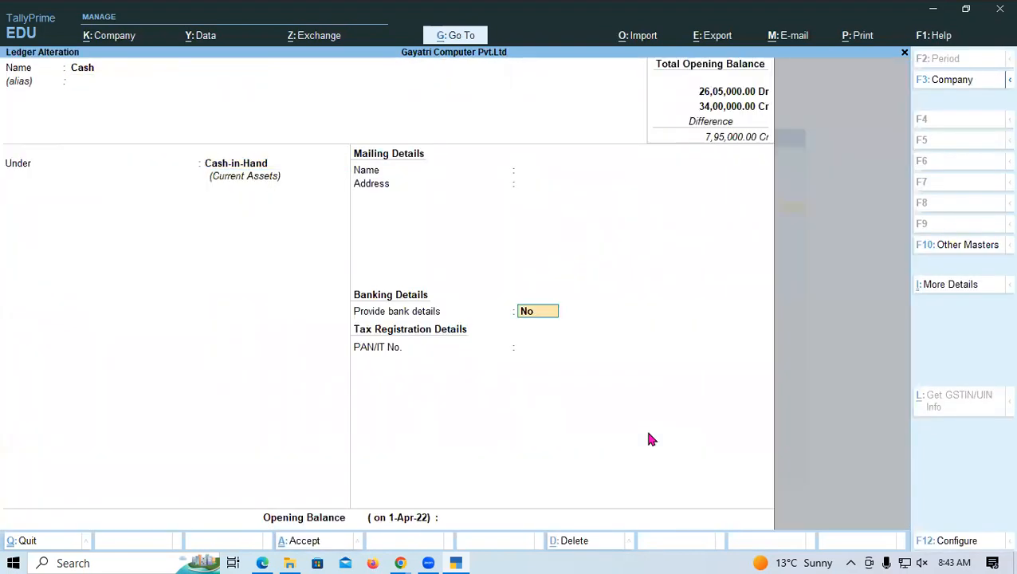
pyautogui.press('Return')
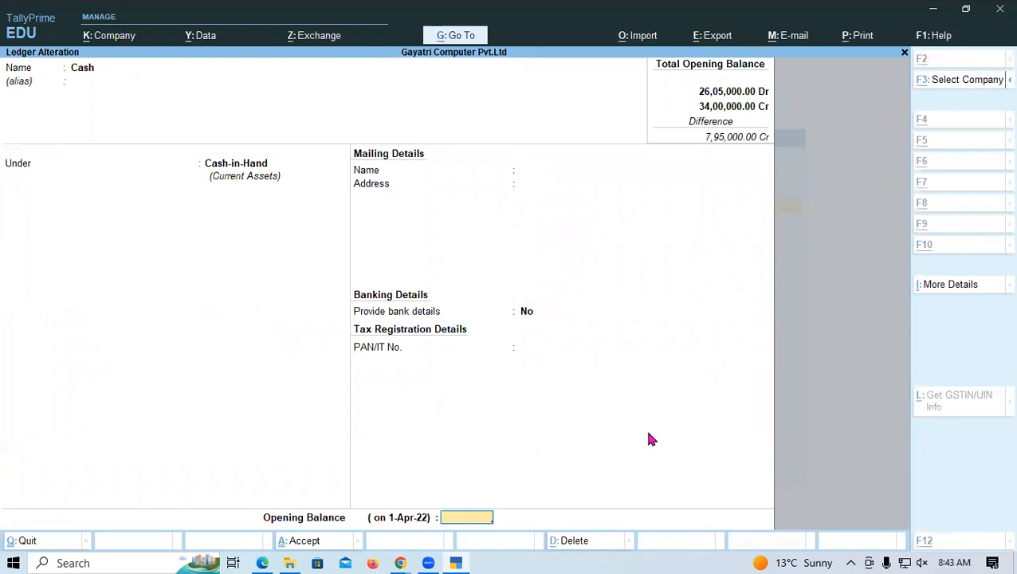
pyautogui.hotkey('alt', 'Tab')
pyautogui.click(602, 205)
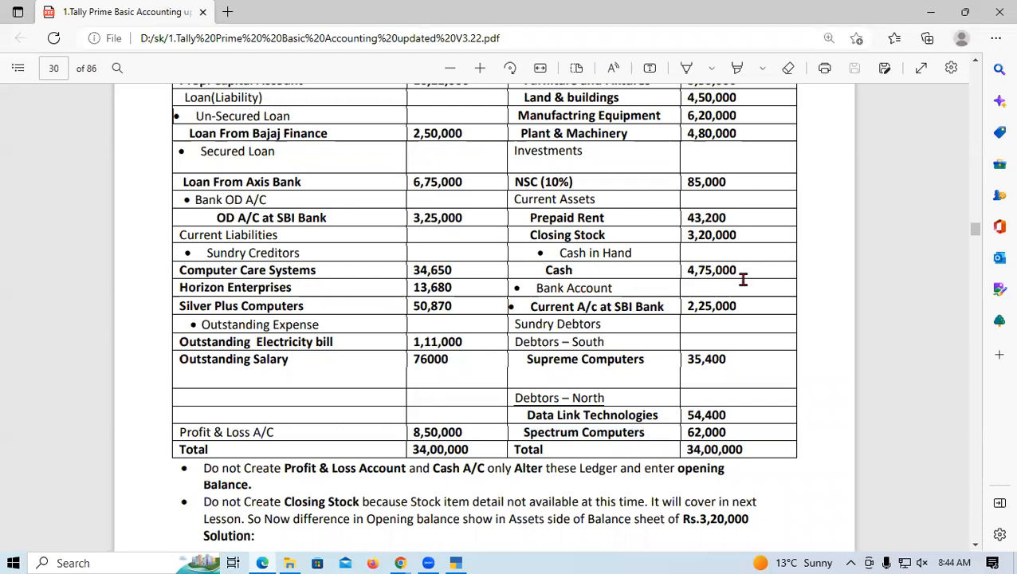
pyautogui.hotkey('alt', 'Tab')
pyautogui.write('475000')
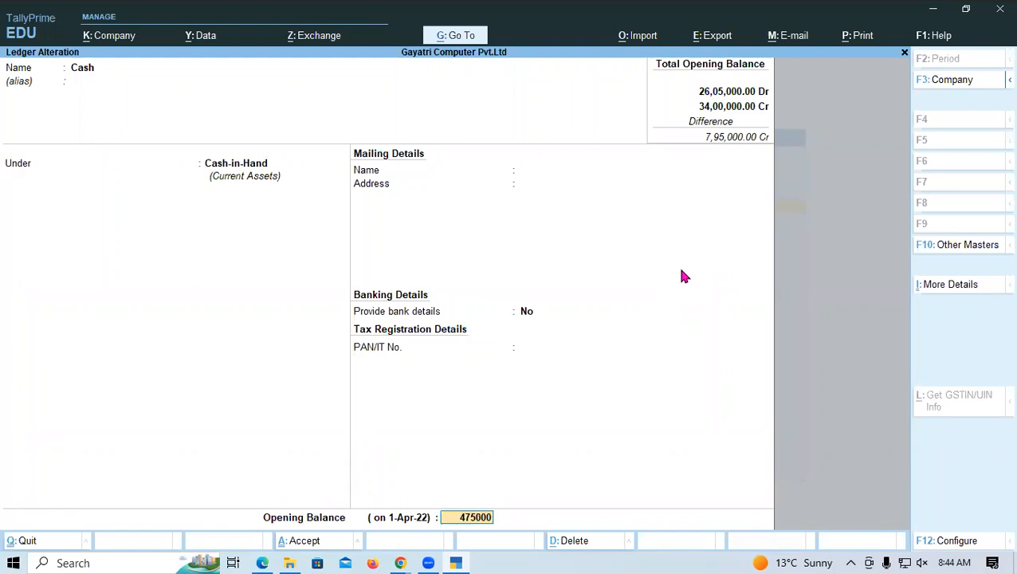
pyautogui.press('Return')
pyautogui.press('Return')
pyautogui.press('Return')
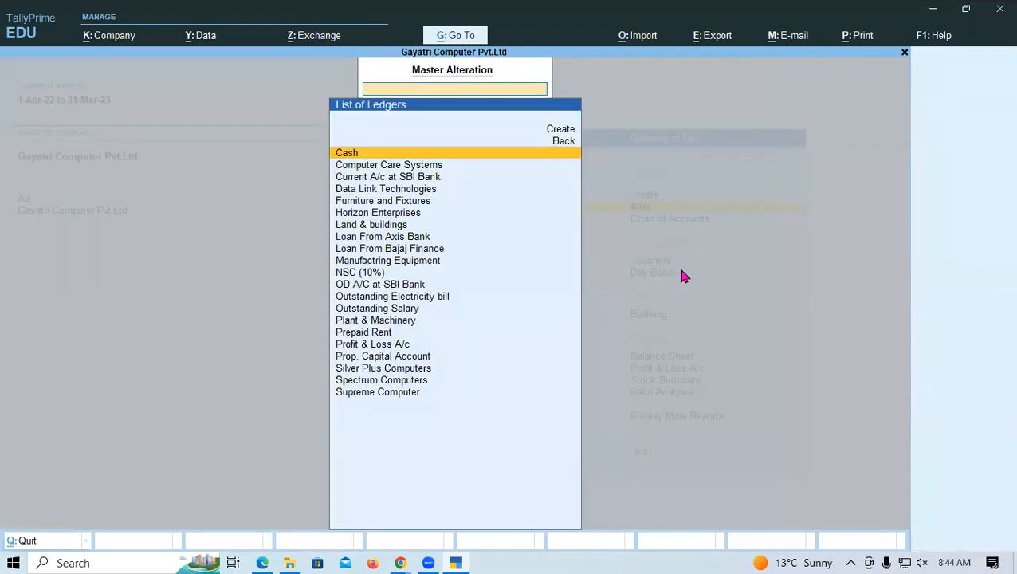
# Return to the Gateway of Tally and open the company's Balance Sheet in detailed view
pyautogui.press('Escape')
pyautogui.press('Escape')
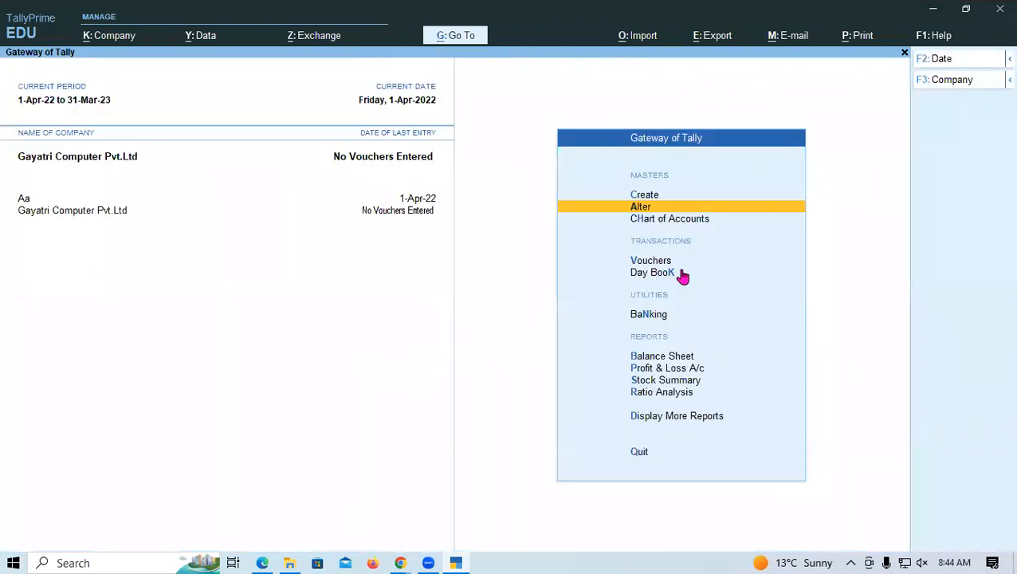
pyautogui.press('Down')
pyautogui.press('Down')
pyautogui.press('Down')
pyautogui.press('Down')
pyautogui.press('Down')
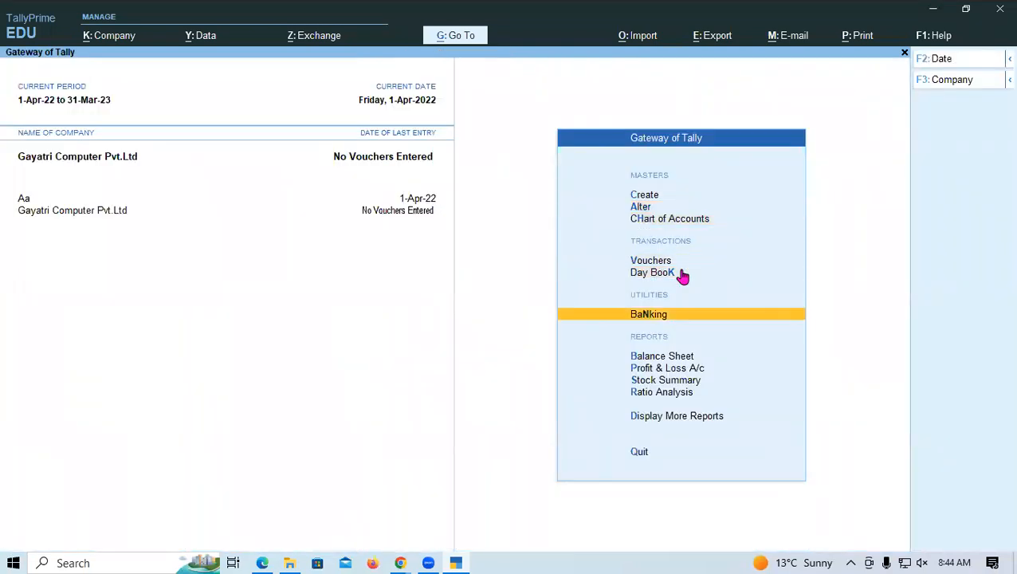
pyautogui.press('Return')
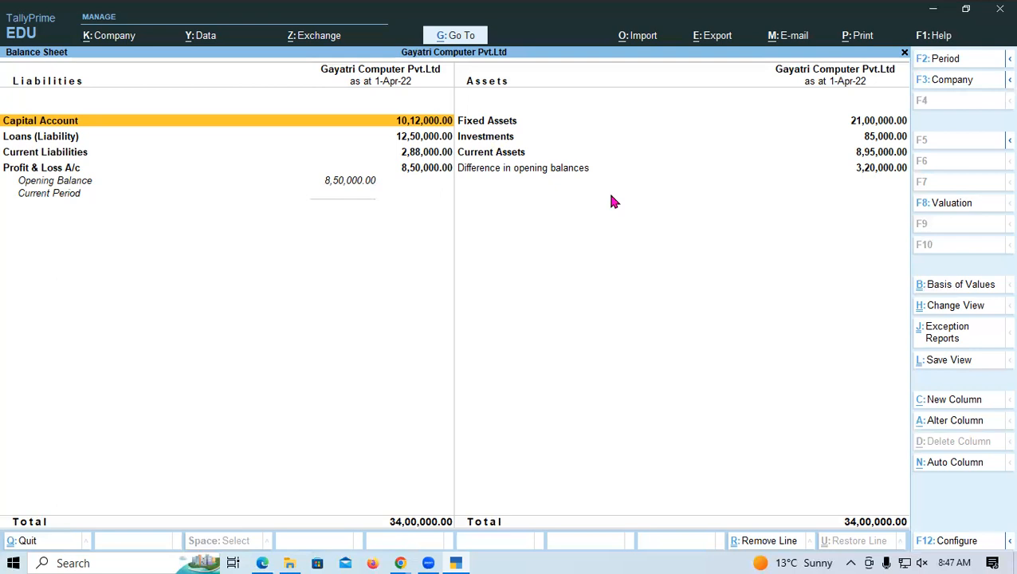
pyautogui.hotkey('alt', 'F5')
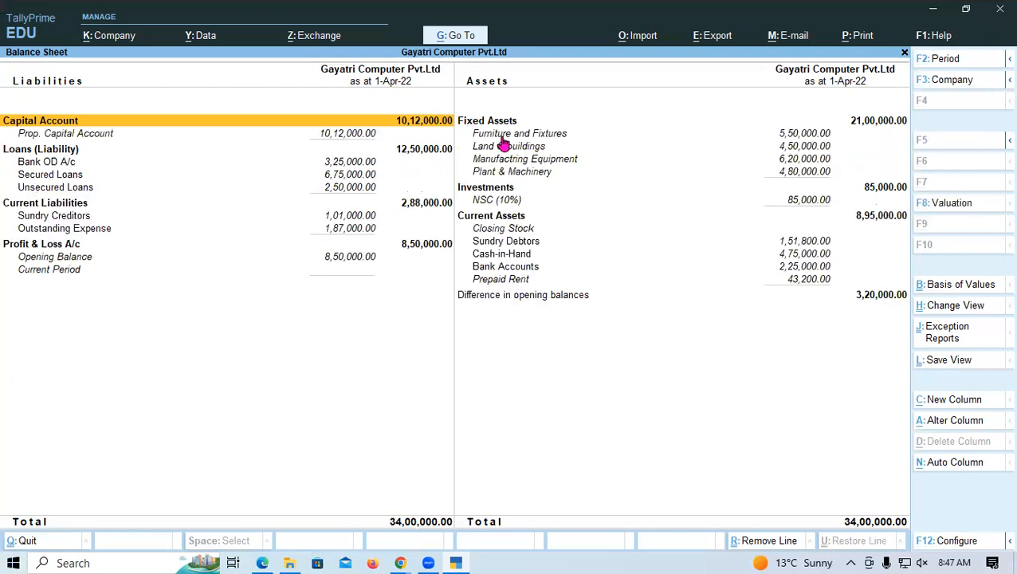
# Examine the Balance Sheet's entries under Fixed Assets, Investments and Current Assets, plus the Bank OD and Secured Loans entries under Loans (Liability)
pyautogui.click(652, 135)
pyautogui.click(642, 145)
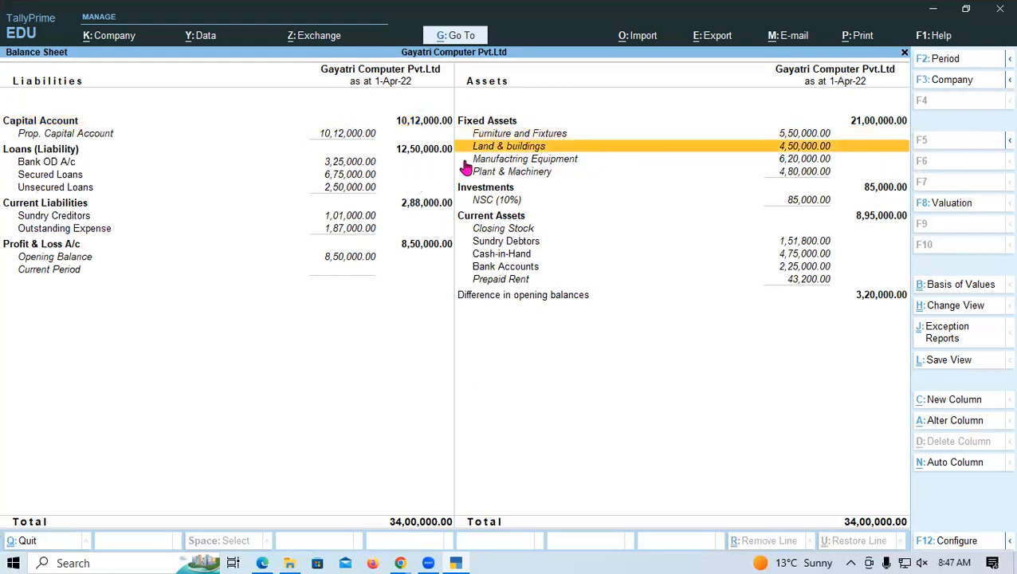
pyautogui.click(588, 159)
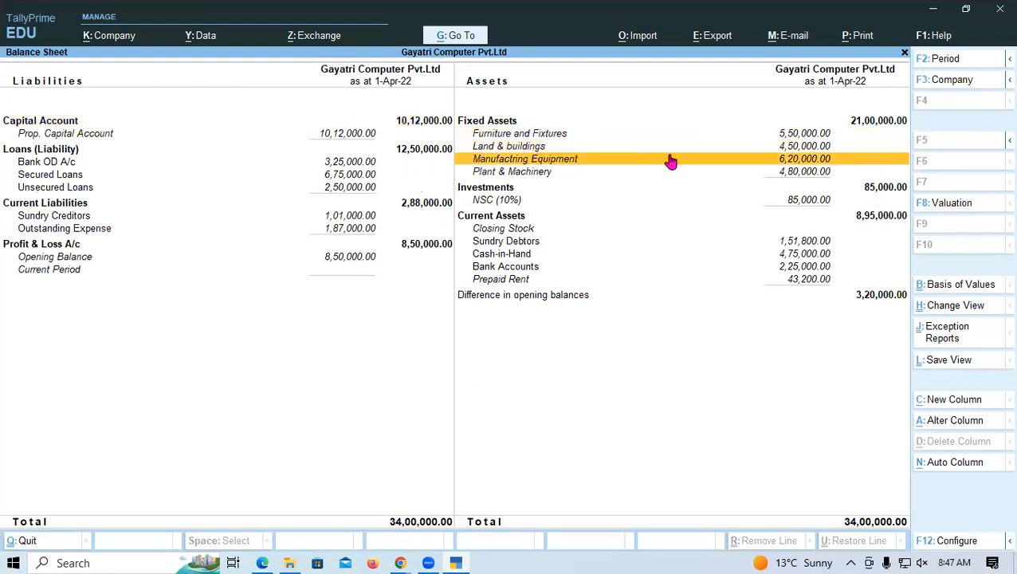
pyautogui.click(488, 173)
pyautogui.click(487, 202)
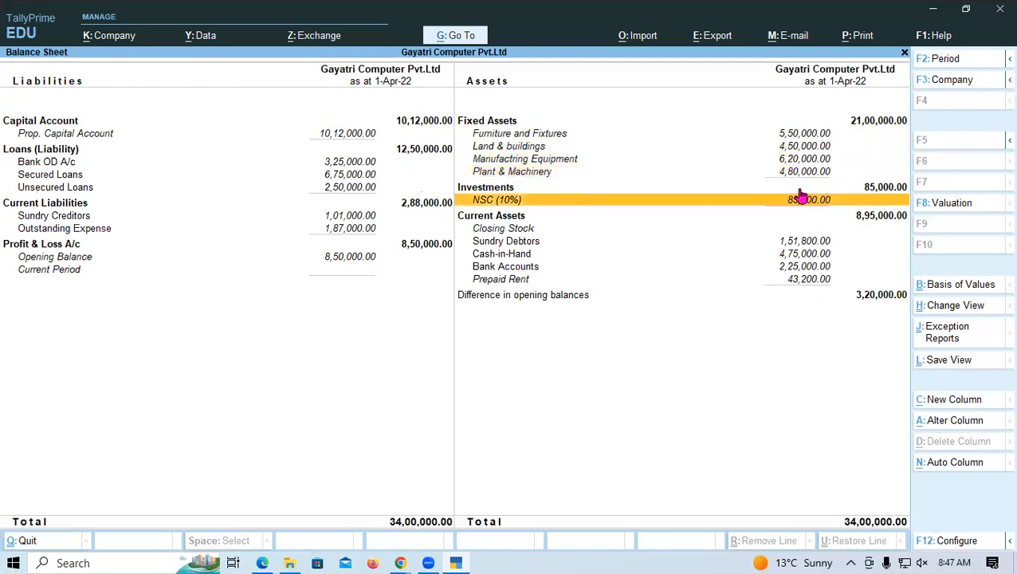
pyautogui.click(494, 230)
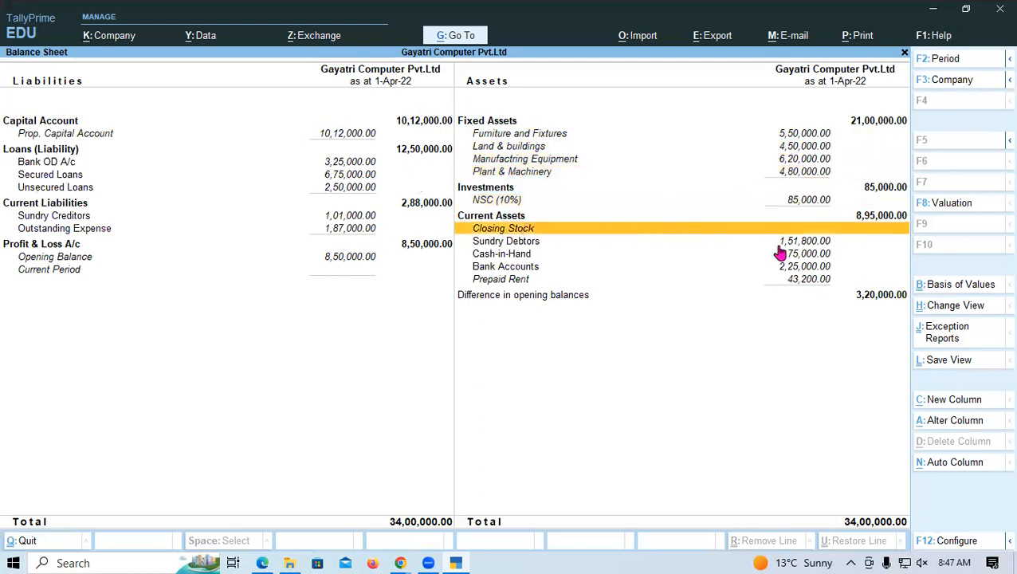
pyautogui.click(508, 247)
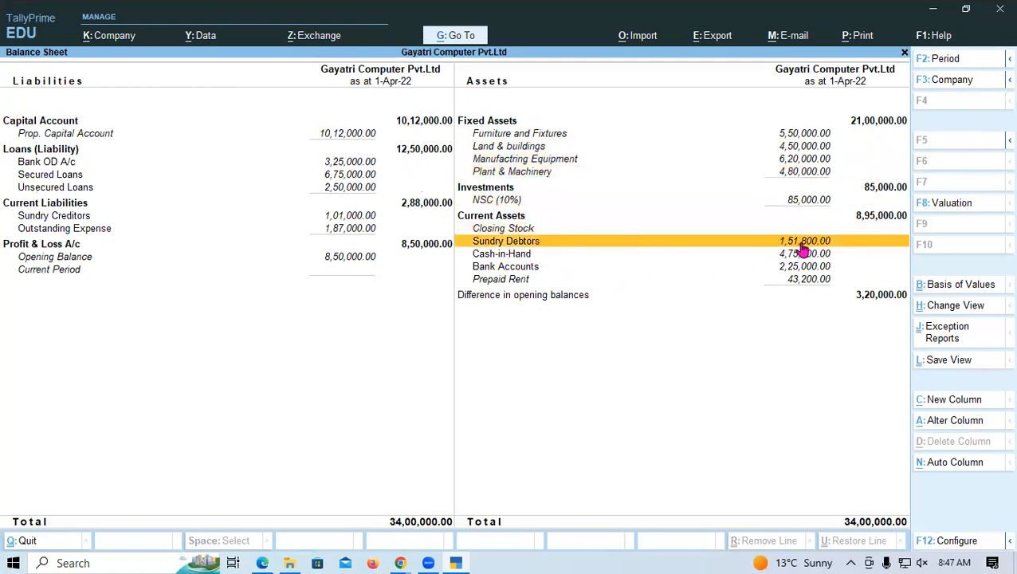
pyautogui.click(487, 259)
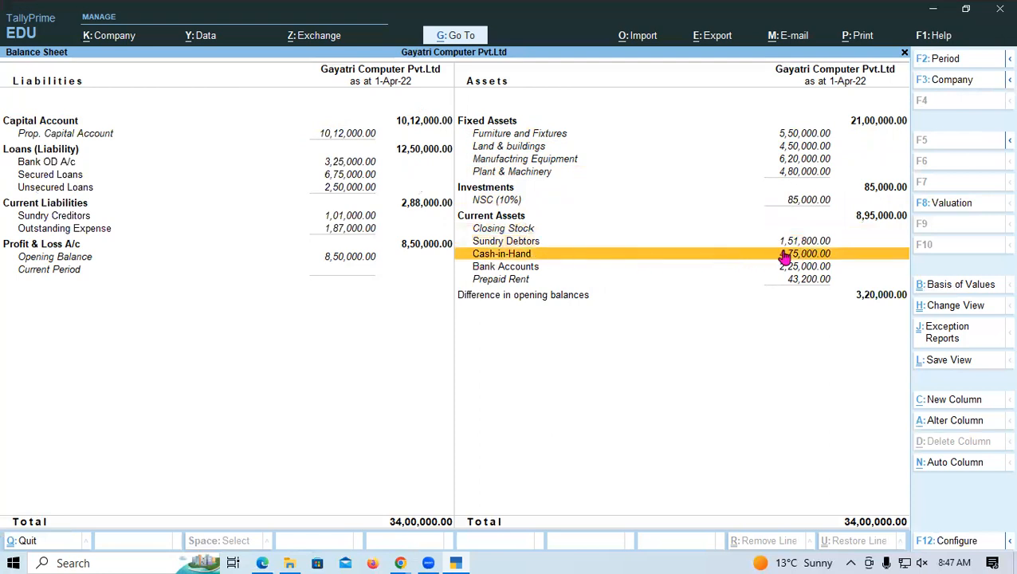
pyautogui.click(539, 269)
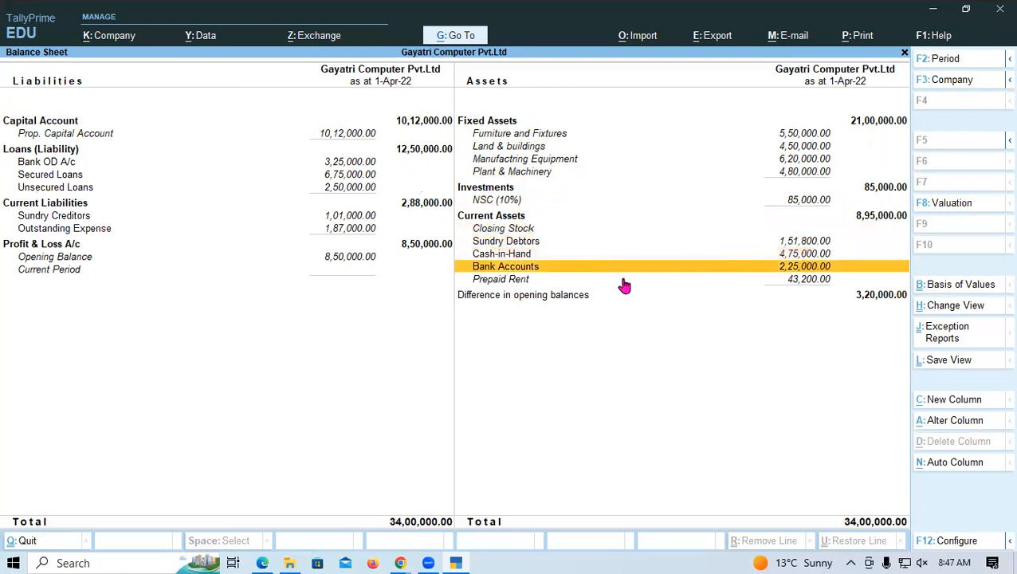
pyautogui.click(495, 282)
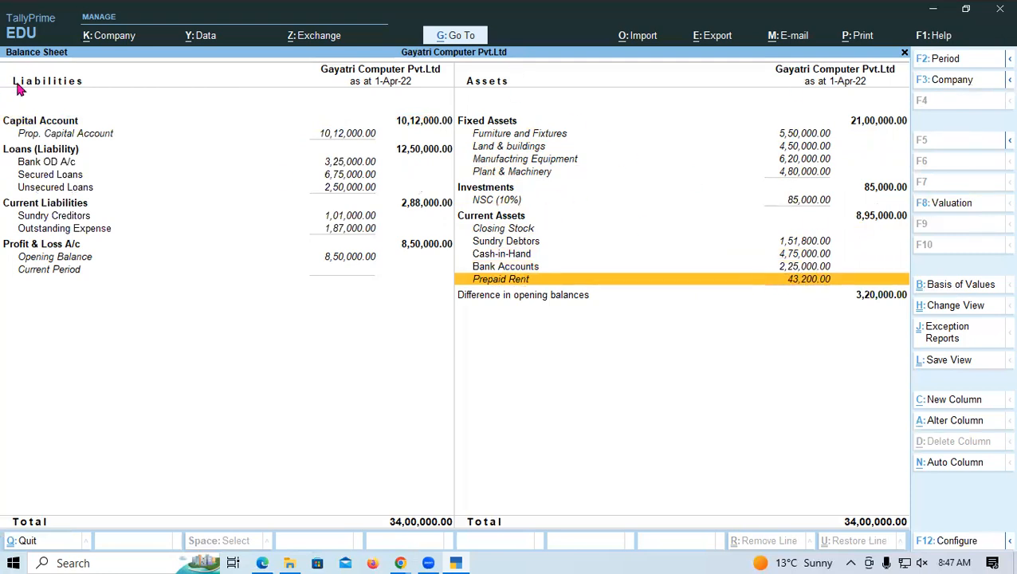
pyautogui.click(47, 164)
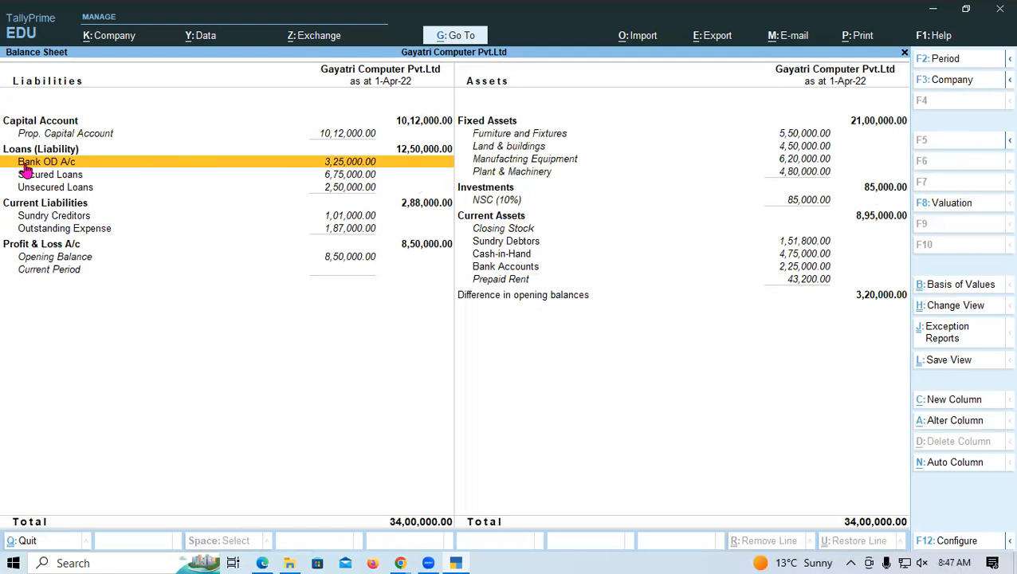
pyautogui.click(29, 177)
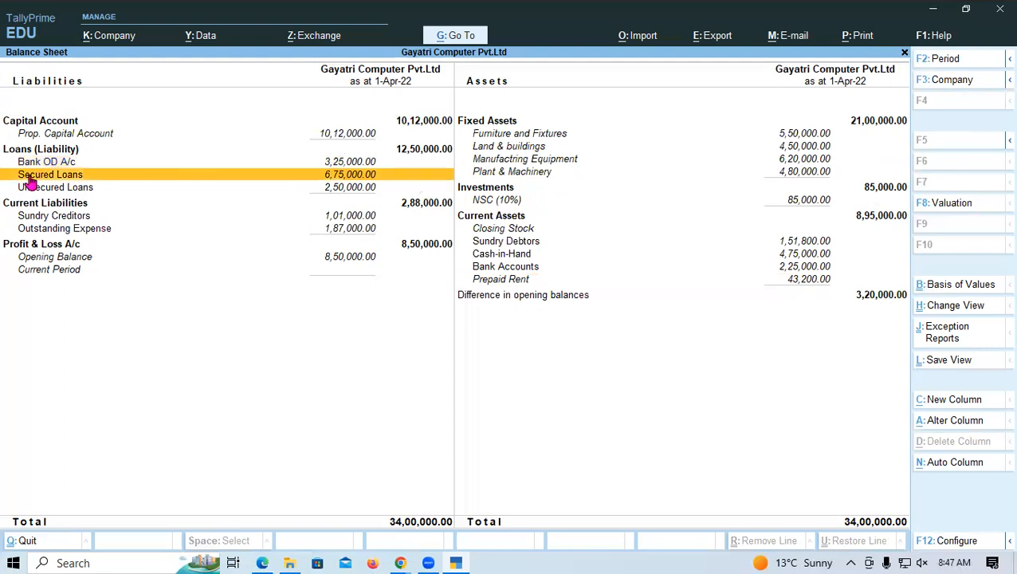